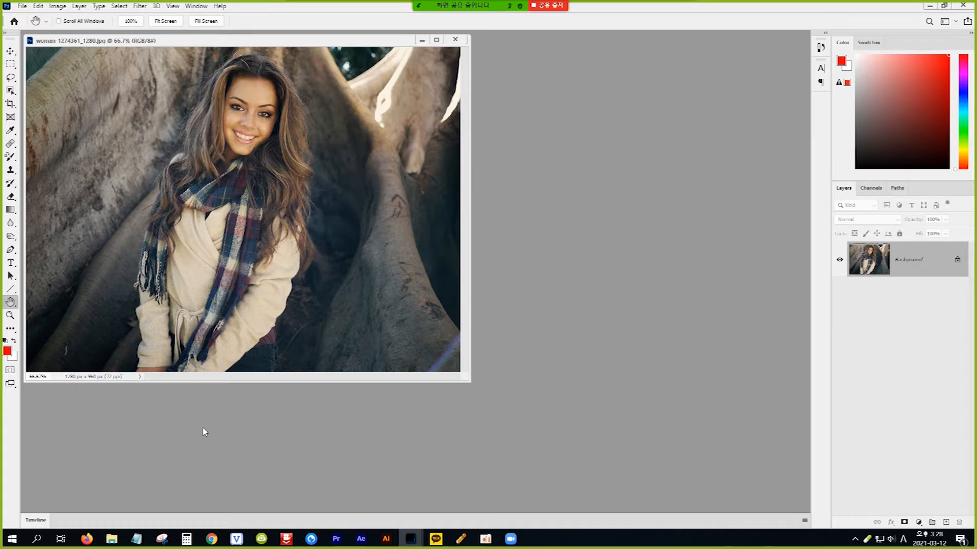
Open the timeline and create a frame animation from the photo.
{"action": "left_click", "coordinate": [36, 521]}
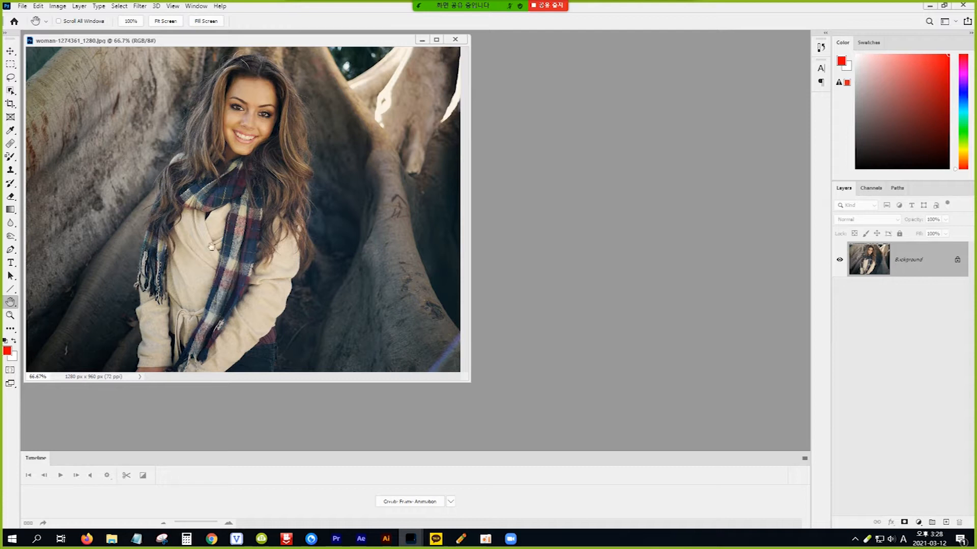
{"action": "left_click", "coordinate": [198, 6]}
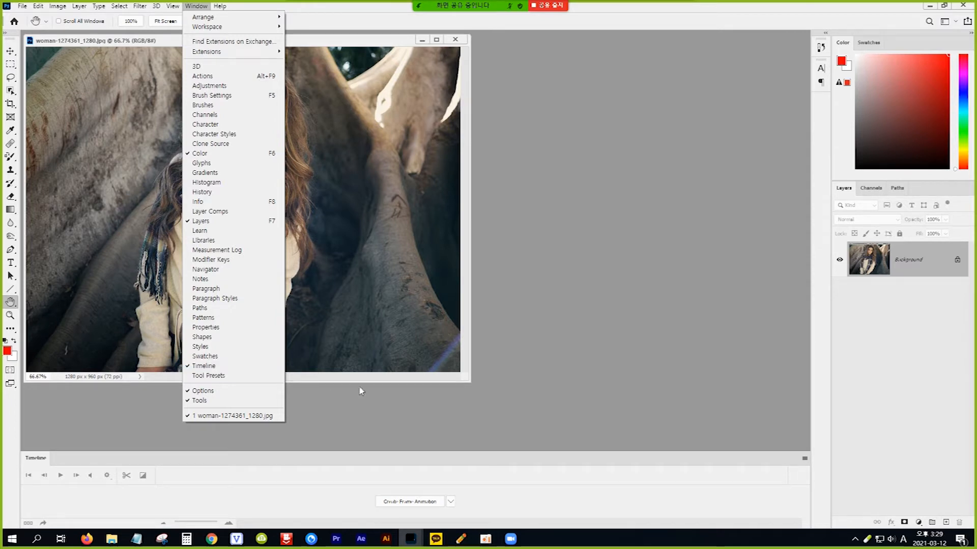
{"action": "left_click", "coordinate": [421, 459]}
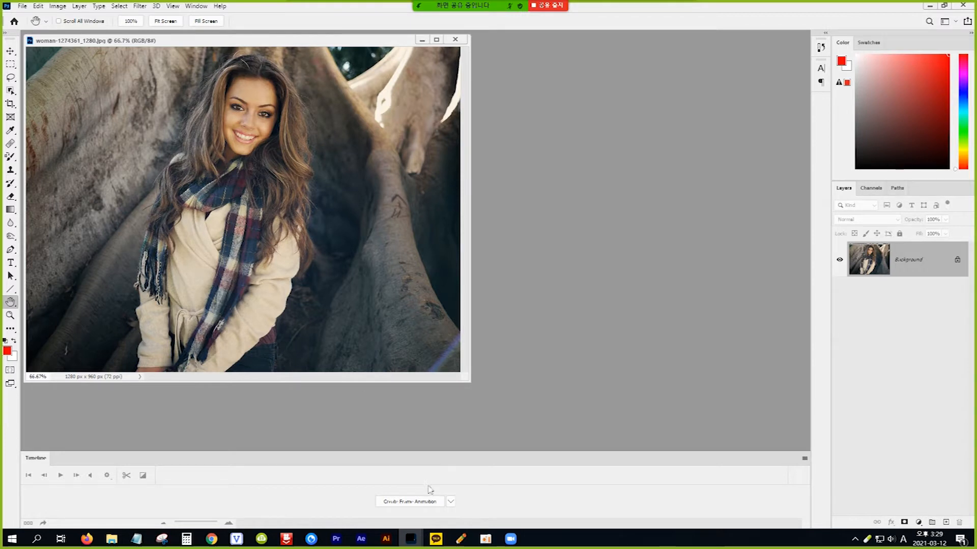
{"action": "left_click", "coordinate": [451, 502]}
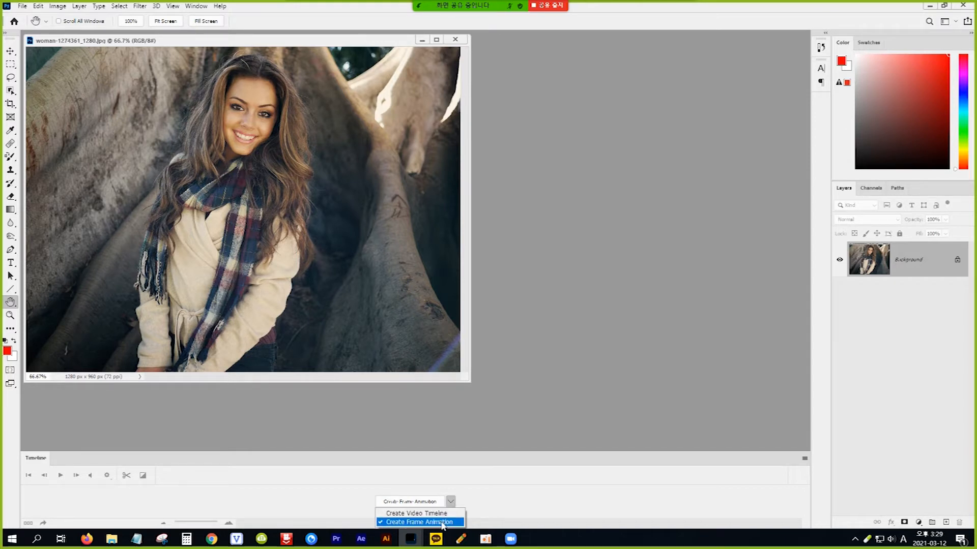
{"action": "left_click", "coordinate": [442, 523]}
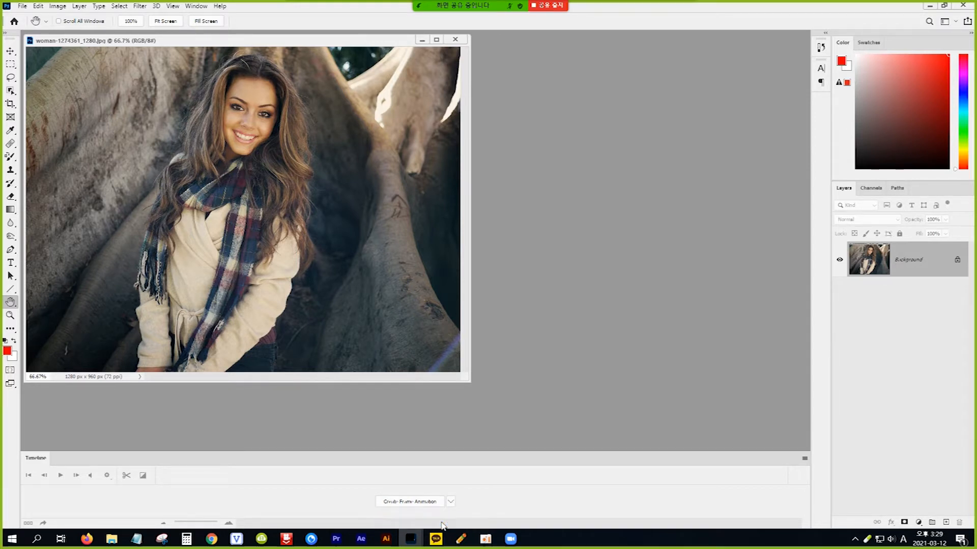
{"action": "left_click", "coordinate": [414, 504]}
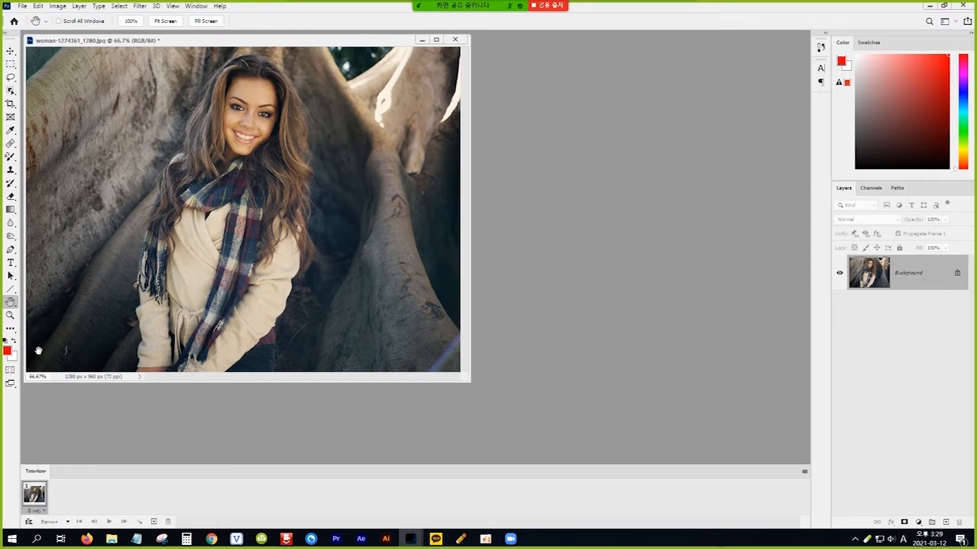
Fit the photo on screen and add the horizontal text "UP" on the tree trunk beside the woman.
{"action": "double_click", "coordinate": [11, 303]}
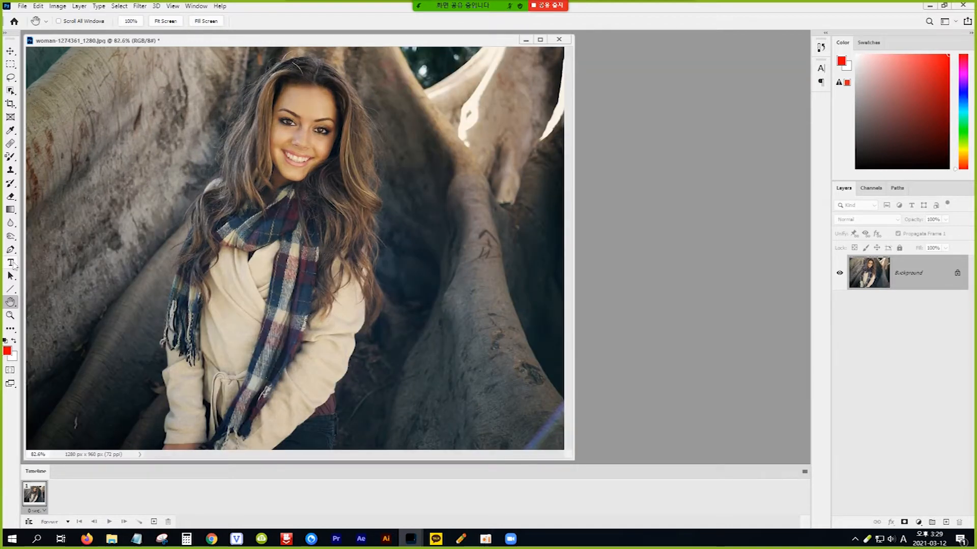
{"action": "left_click", "coordinate": [10, 262]}
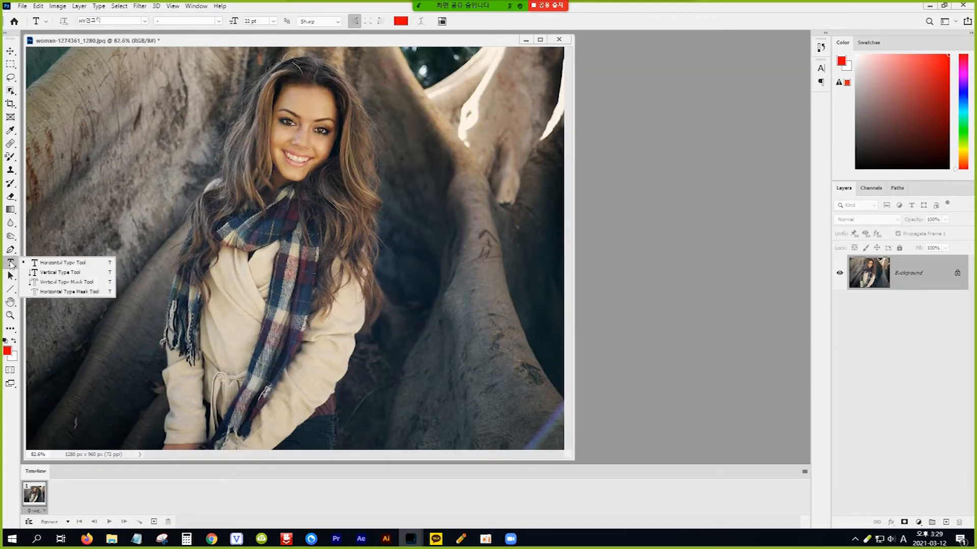
{"action": "left_click", "coordinate": [43, 265]}
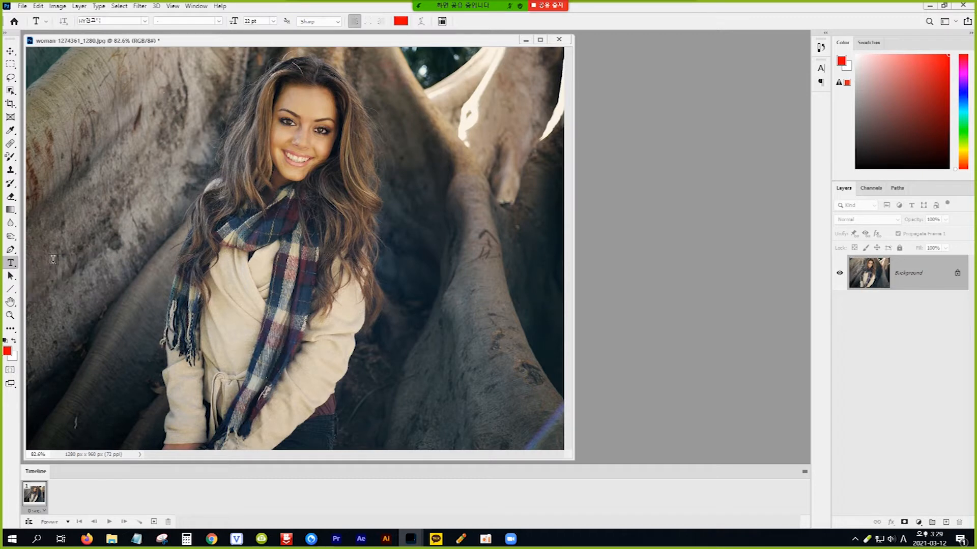
{"action": "left_click", "coordinate": [78, 272]}
{"action": "type", "text": "HAP"}
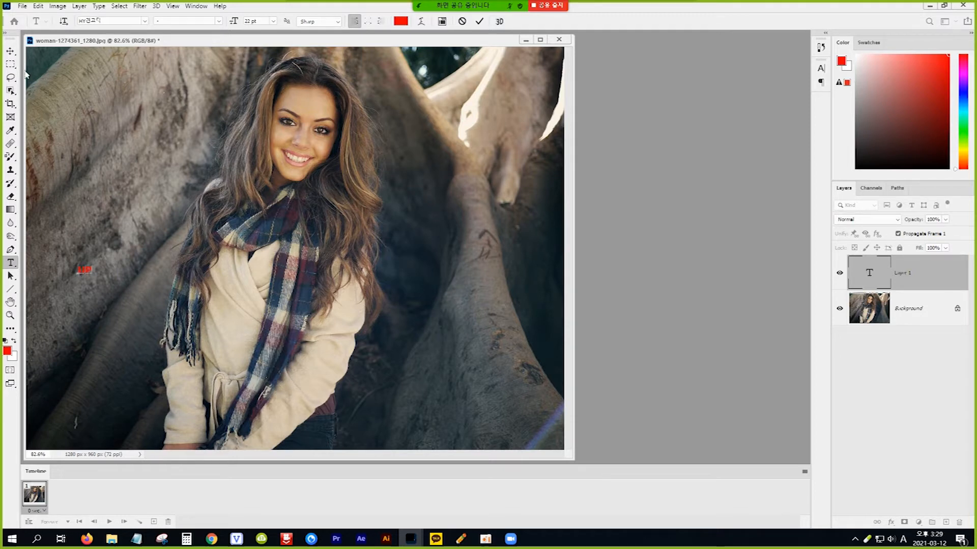
{"action": "left_click", "coordinate": [10, 51]}
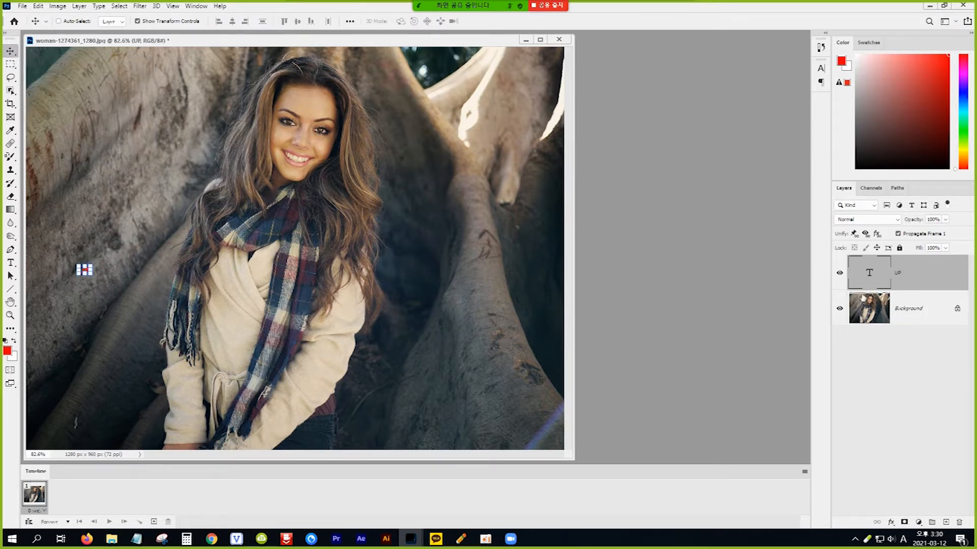
Change the colour of the "UP" text to white (ffffff).
{"action": "double_click", "coordinate": [870, 275]}
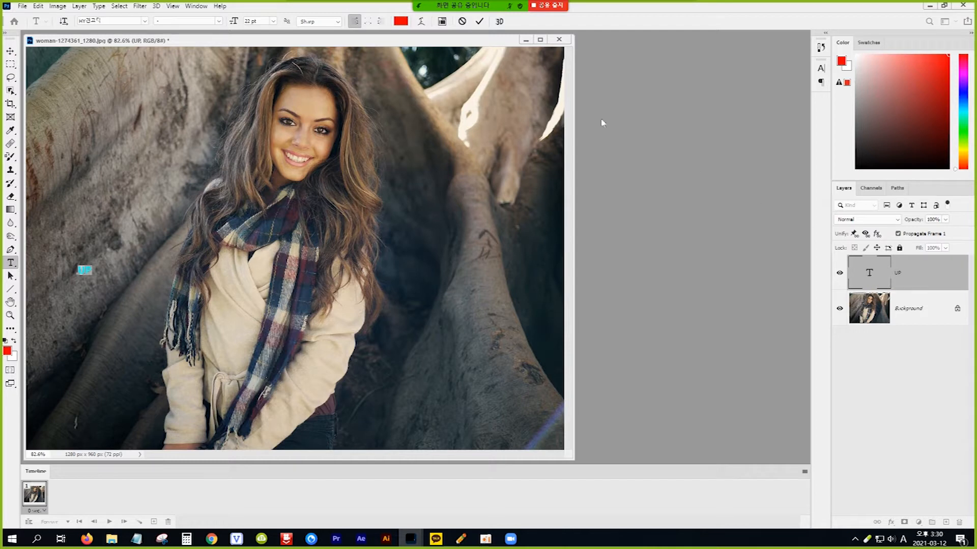
{"action": "left_click", "coordinate": [400, 23]}
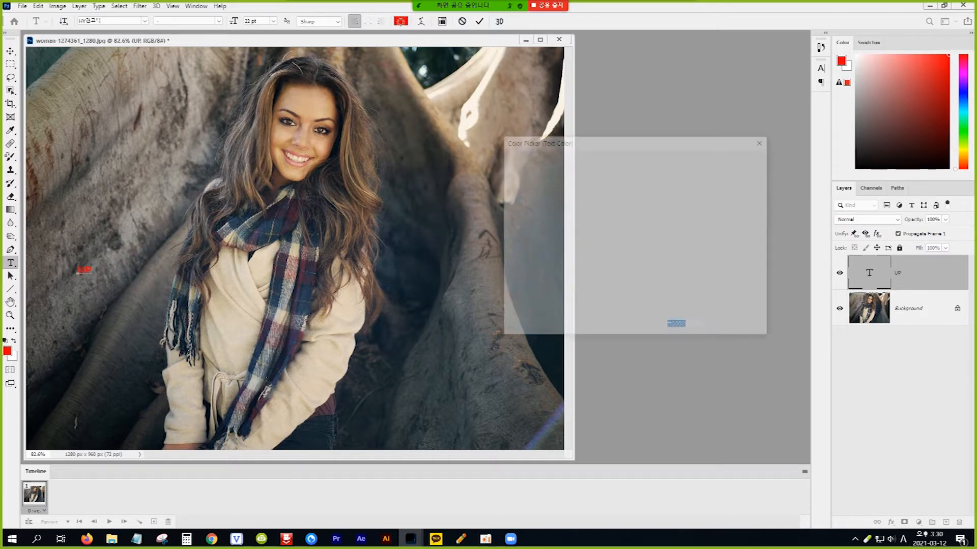
{"action": "left_click", "coordinate": [522, 180]}
{"action": "left_click_drag", "start_coordinate": [522, 180], "coordinate": [499, 155]}
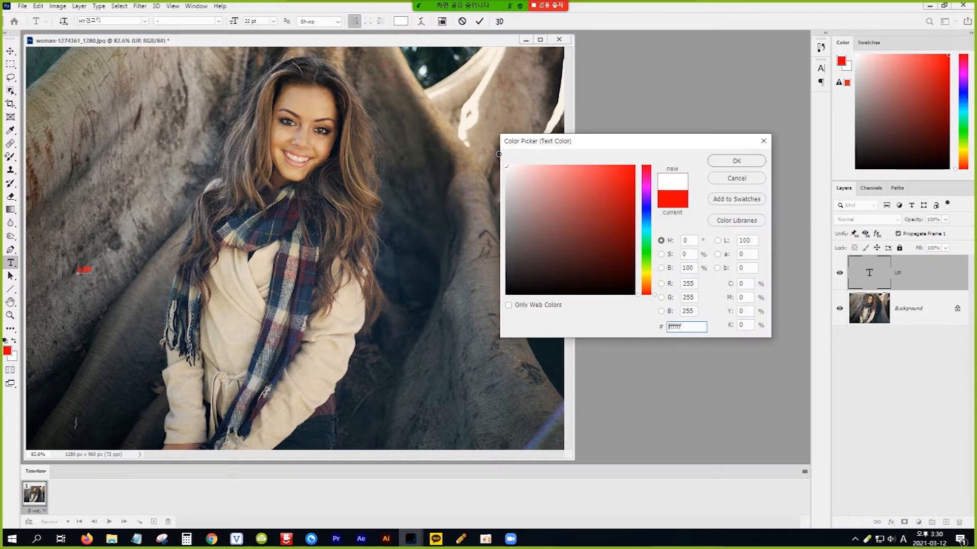
{"action": "left_click", "coordinate": [735, 162]}
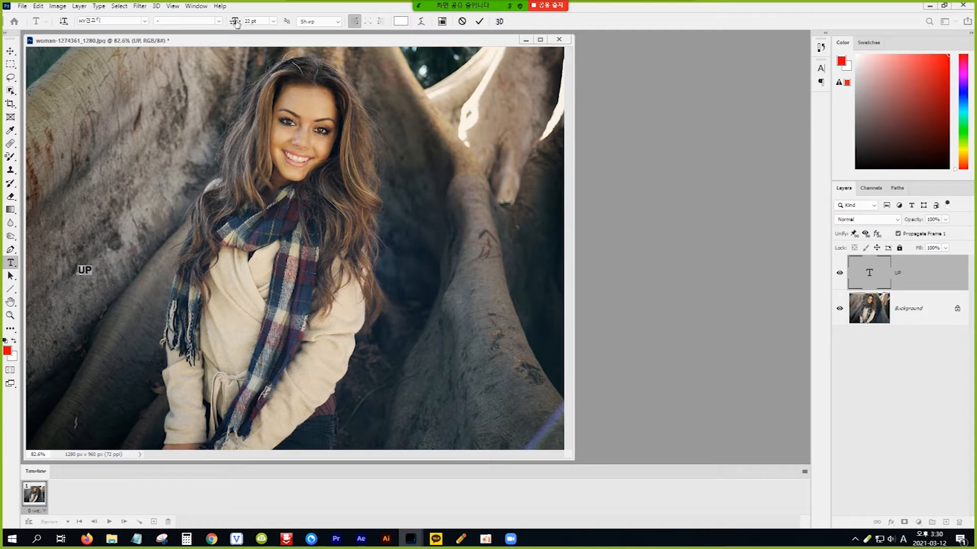
Enlarge the "UP" text to 141 pt and shift it slightly down and to the left.
{"action": "left_click_drag", "start_coordinate": [235, 23], "coordinate": [276, 25]}
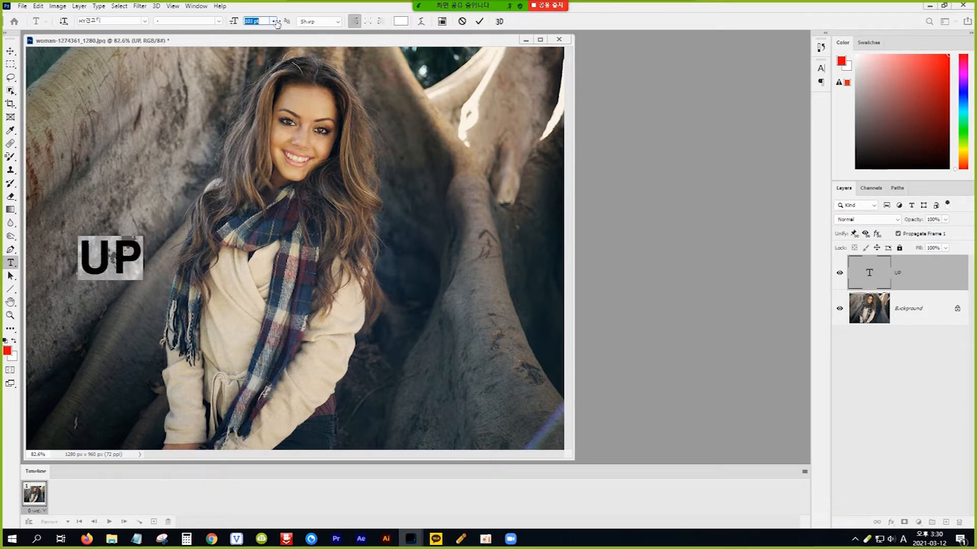
{"action": "left_click_drag", "start_coordinate": [235, 23], "coordinate": [254, 23]}
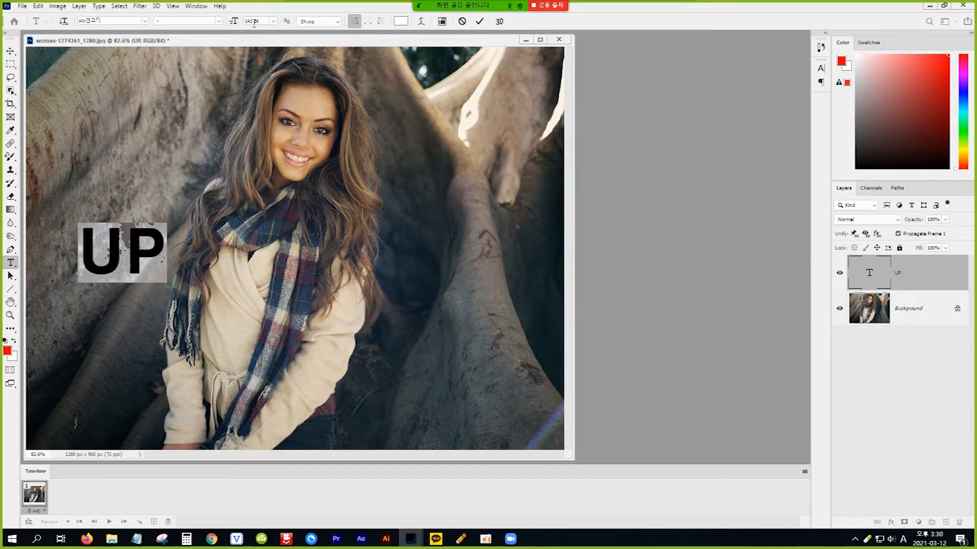
{"action": "left_click", "coordinate": [10, 51]}
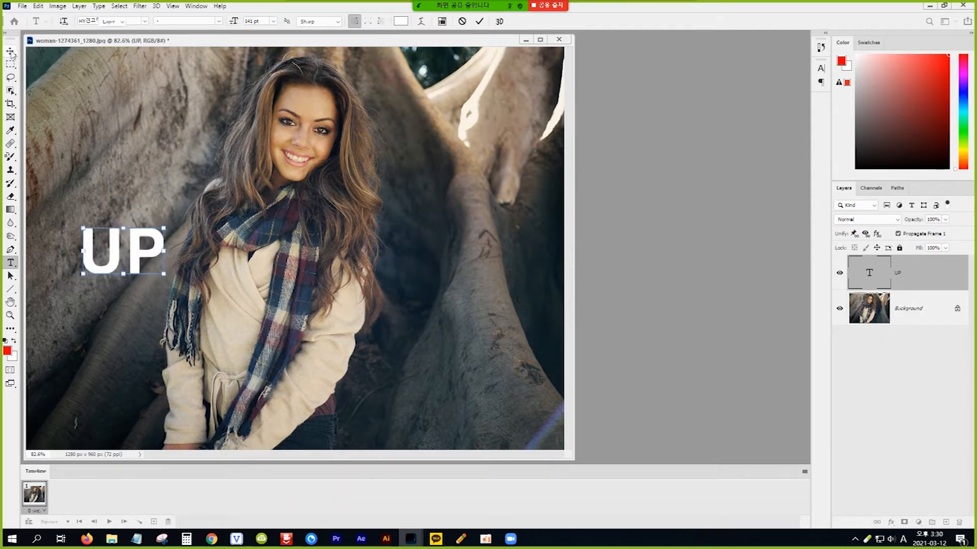
{"action": "left_click_drag", "start_coordinate": [134, 258], "coordinate": [129, 276]}
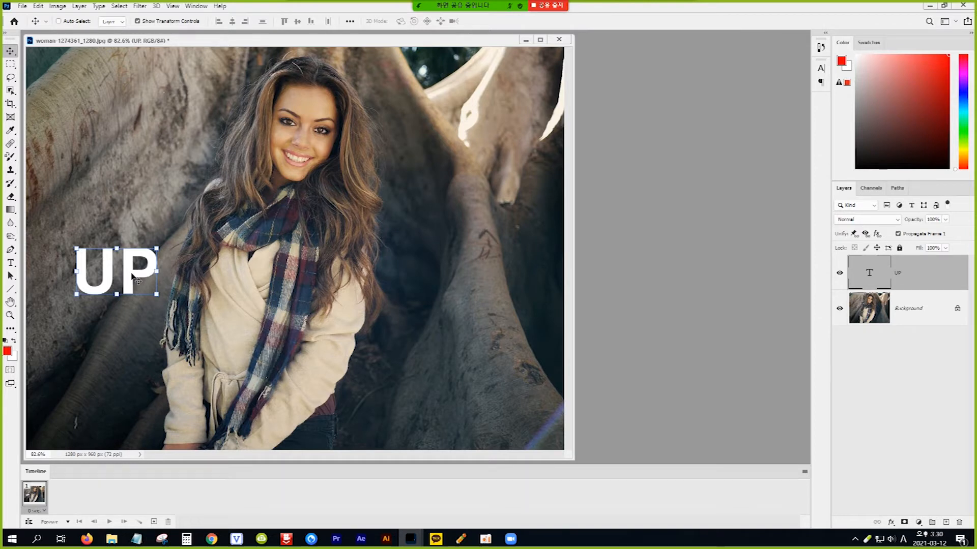
Duplicate the "UP" text three times, placing the copies in a row to its right.
{"action": "left_click_drag", "start_coordinate": [132, 276], "coordinate": [225, 275]}
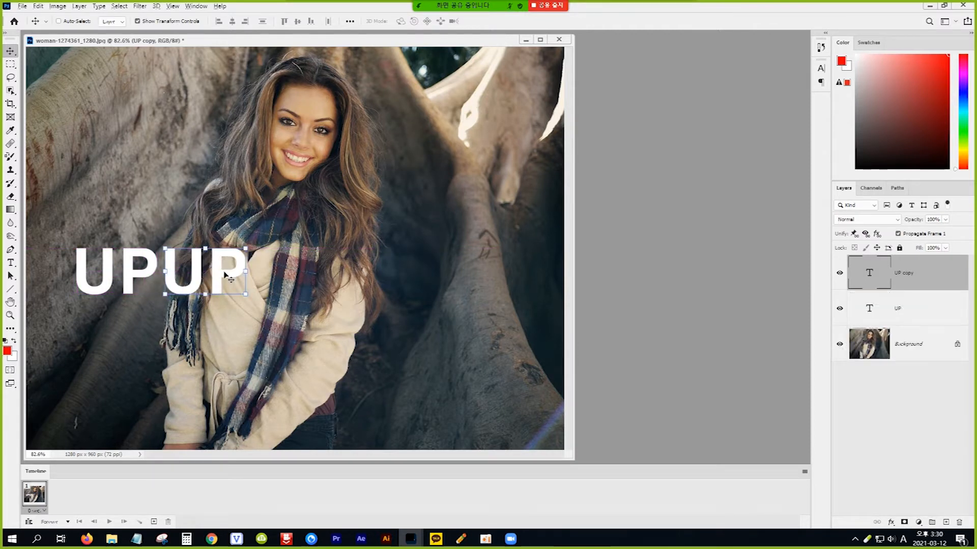
{"action": "left_click_drag", "start_coordinate": [221, 279], "coordinate": [314, 279]}
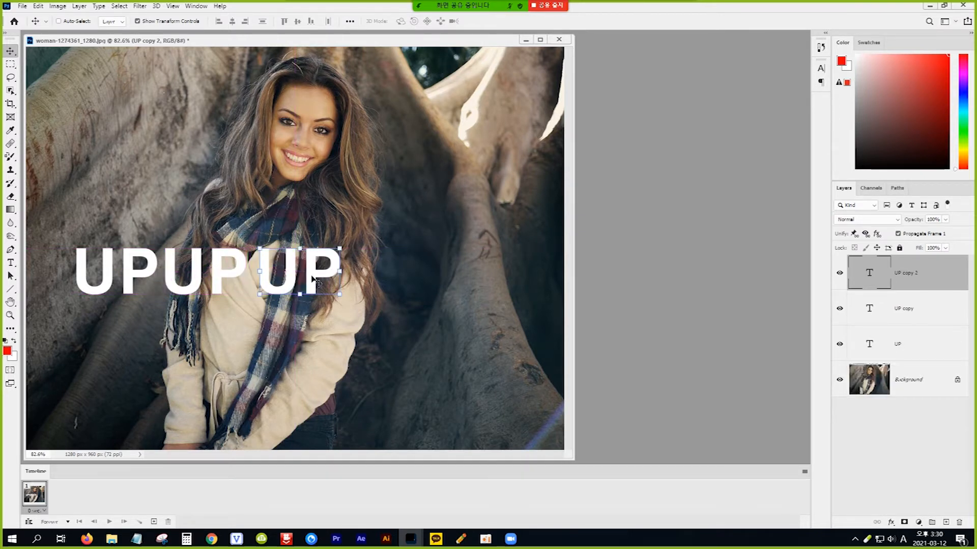
{"action": "left_click_drag", "start_coordinate": [313, 278], "coordinate": [412, 284]}
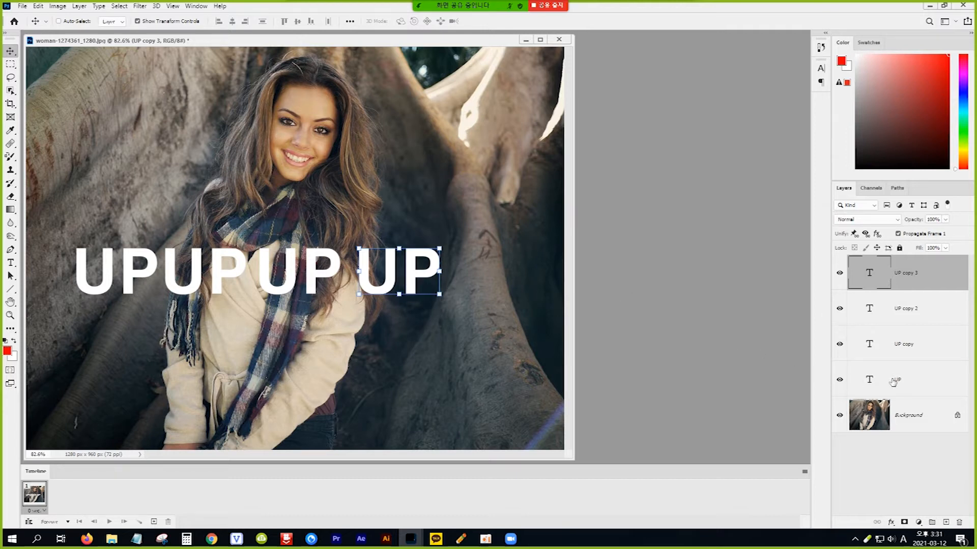
Replace the text of the three copies, from left to right, with "TO", "50%" and "SALE".
{"action": "double_click", "coordinate": [865, 345]}
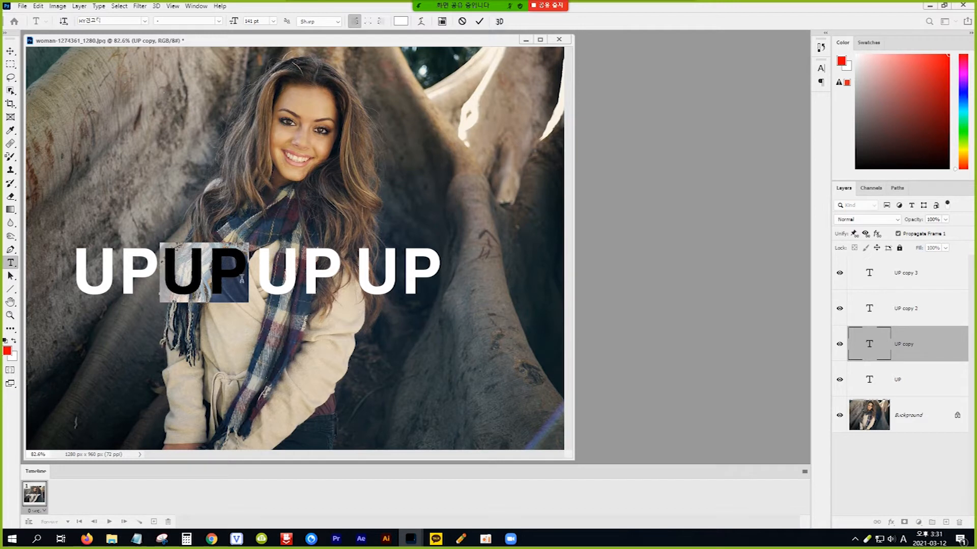
{"action": "type", "text": "TO"}
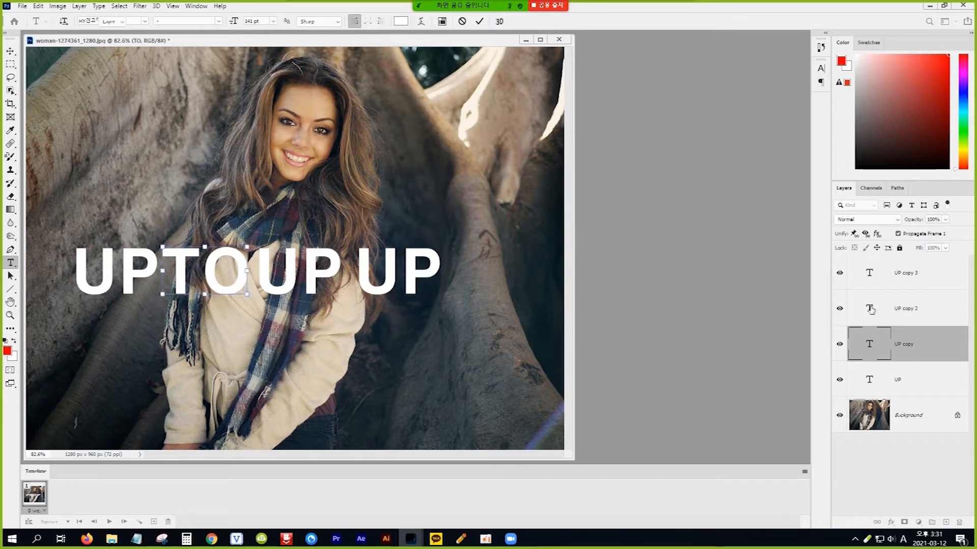
{"action": "double_click", "coordinate": [869, 309]}
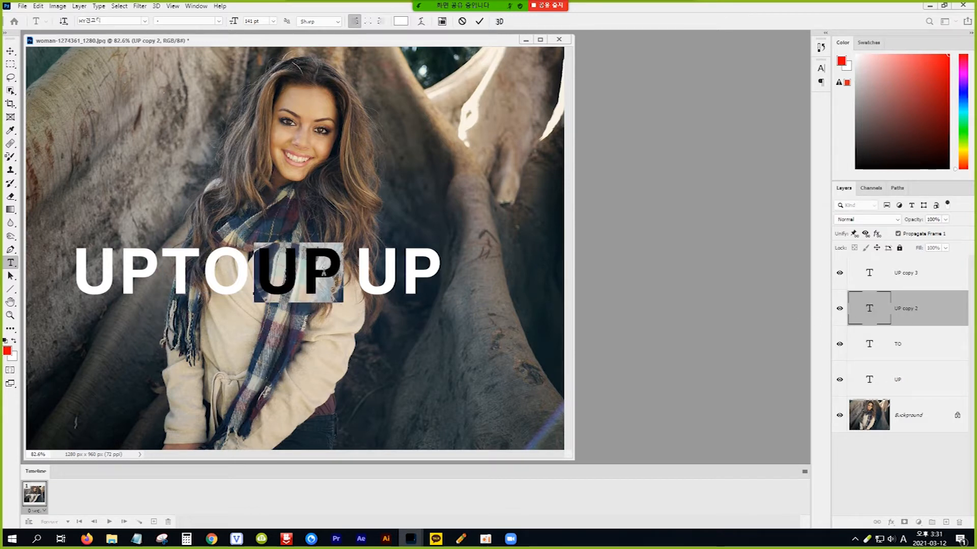
{"action": "type", "text": "50%"}
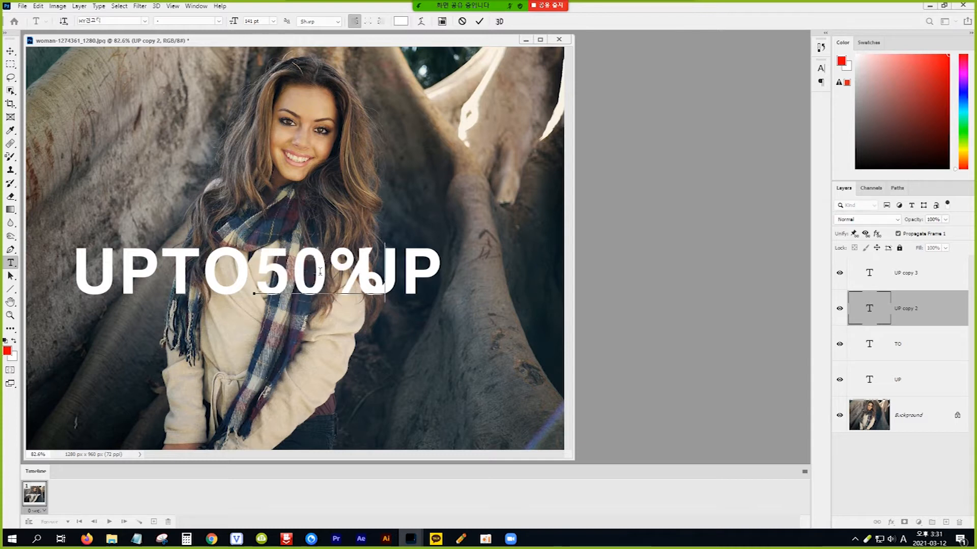
{"action": "double_click", "coordinate": [869, 274]}
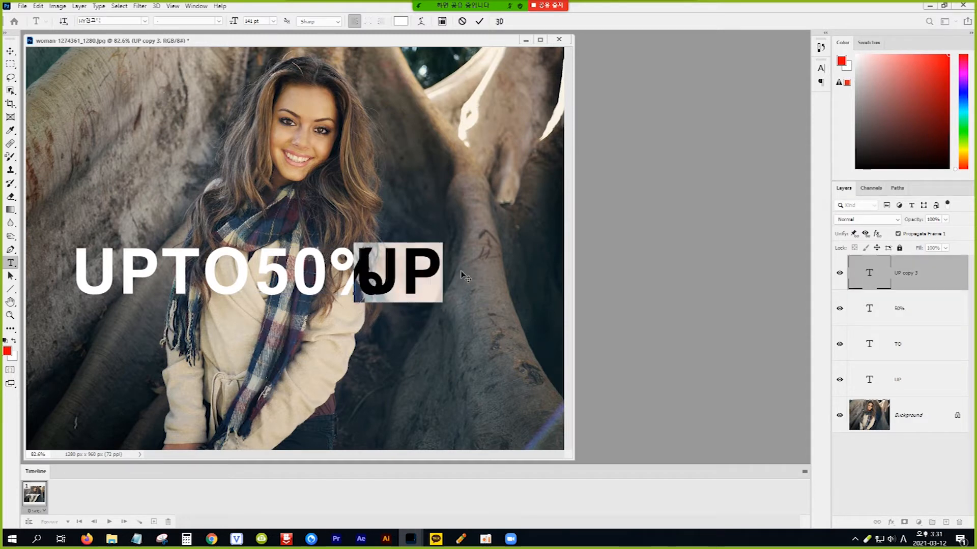
{"action": "type", "text": "SALE"}
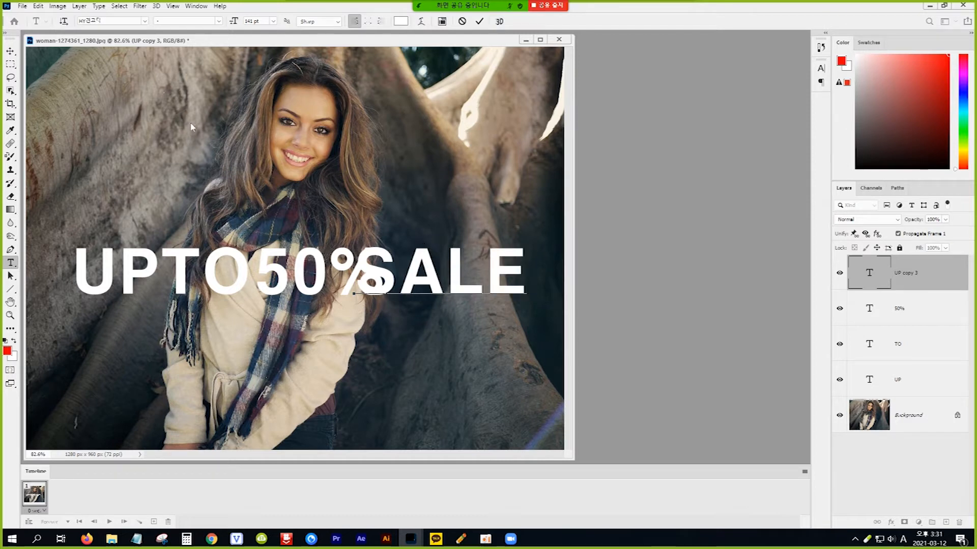
{"action": "left_click", "coordinate": [10, 52]}
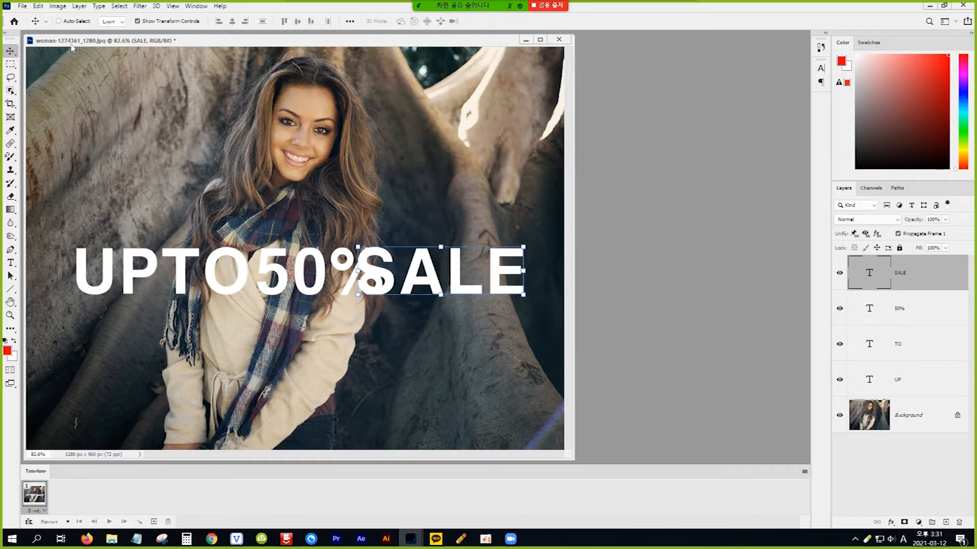
Show the rulers and place a horizontal guide just below the row of words.
{"action": "left_click", "coordinate": [173, 6]}
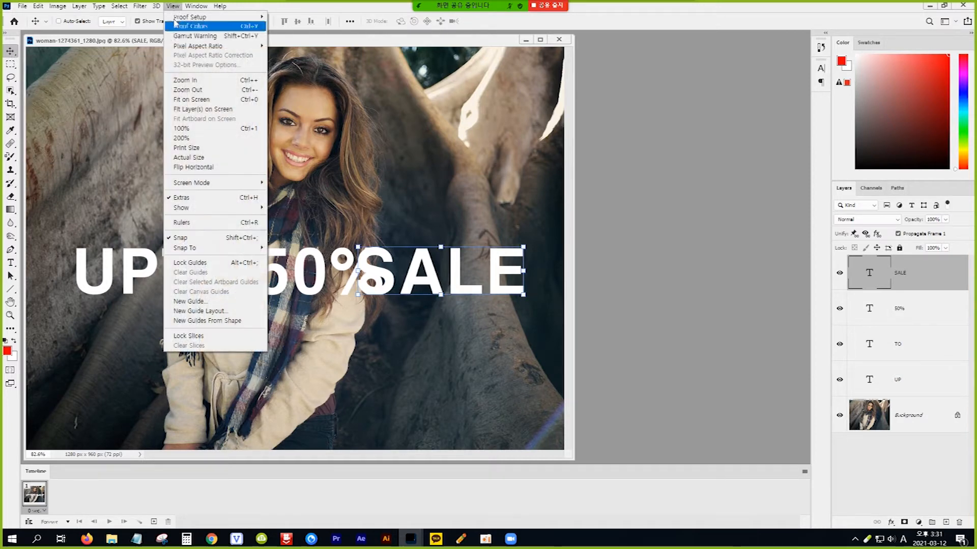
{"action": "left_click", "coordinate": [196, 226]}
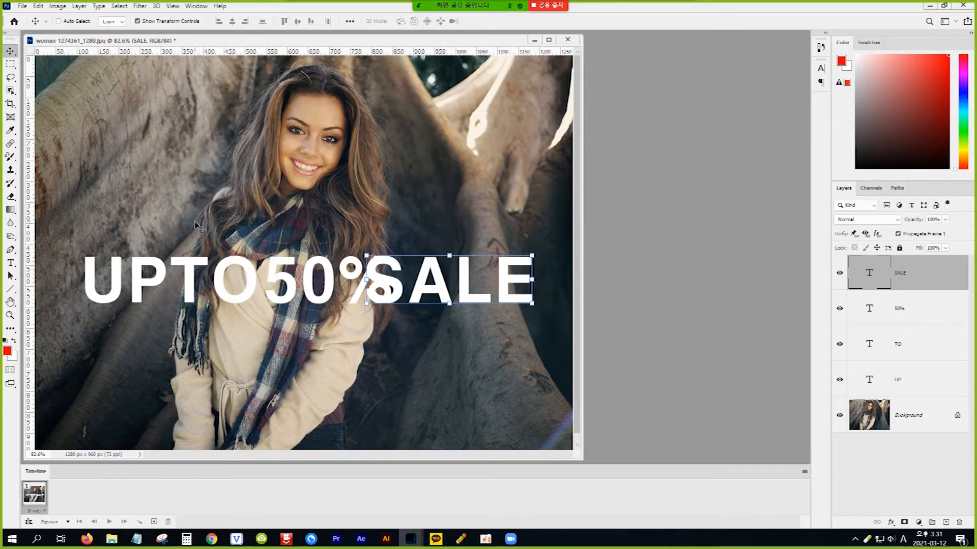
{"action": "left_click_drag", "start_coordinate": [217, 55], "coordinate": [203, 334]}
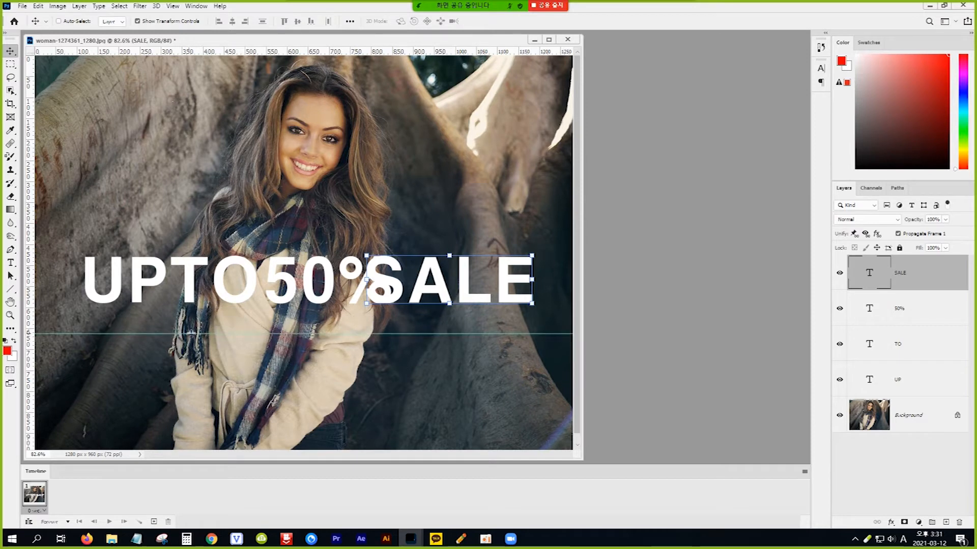
Select the "UP" text layer and move it down and left so its base rests on the guide.
{"action": "right_click", "coordinate": [143, 285]}
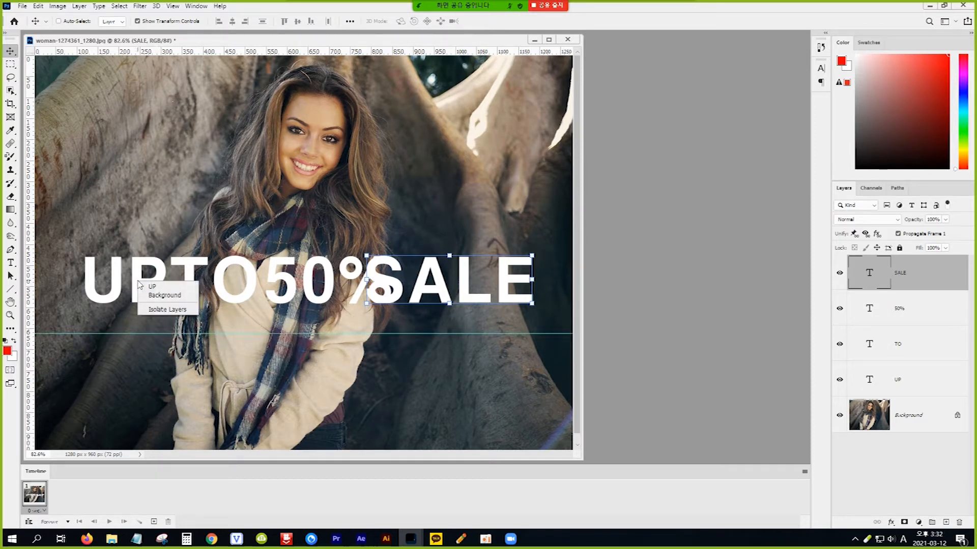
{"action": "left_click", "coordinate": [155, 287]}
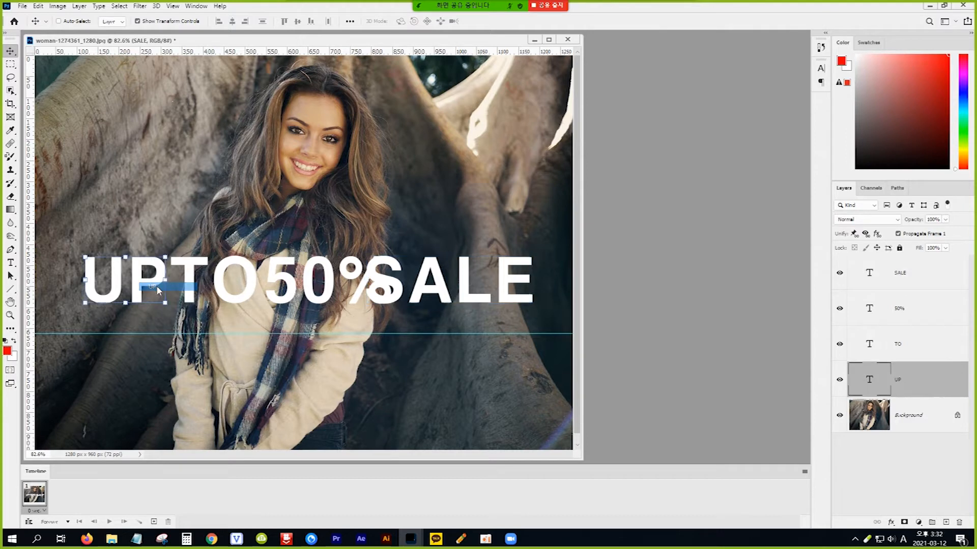
{"action": "left_click_drag", "start_coordinate": [143, 288], "coordinate": [120, 317]}
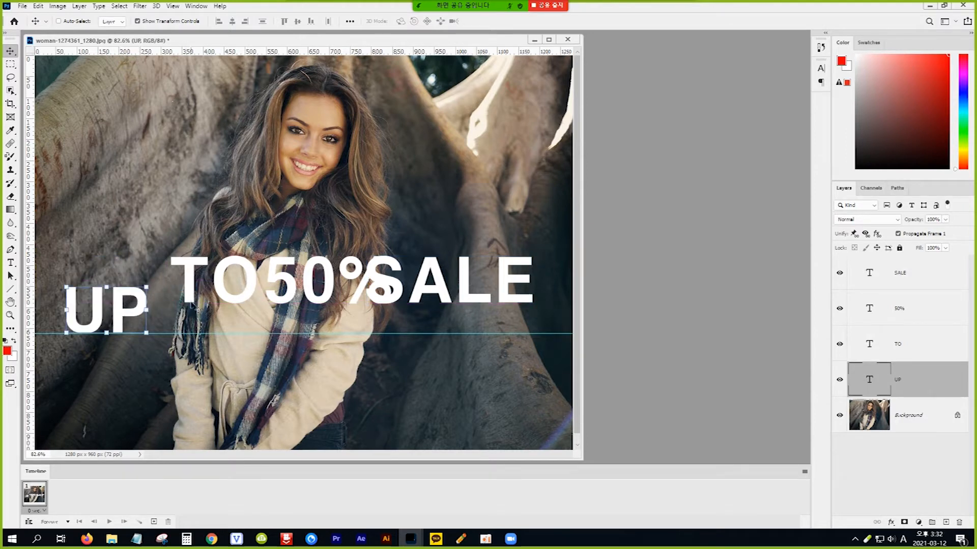
Move the "TO", "50%" and "SALE" text layers down so their bases rest on the horizontal guide beside "UP".
{"action": "right_click", "coordinate": [190, 294]}
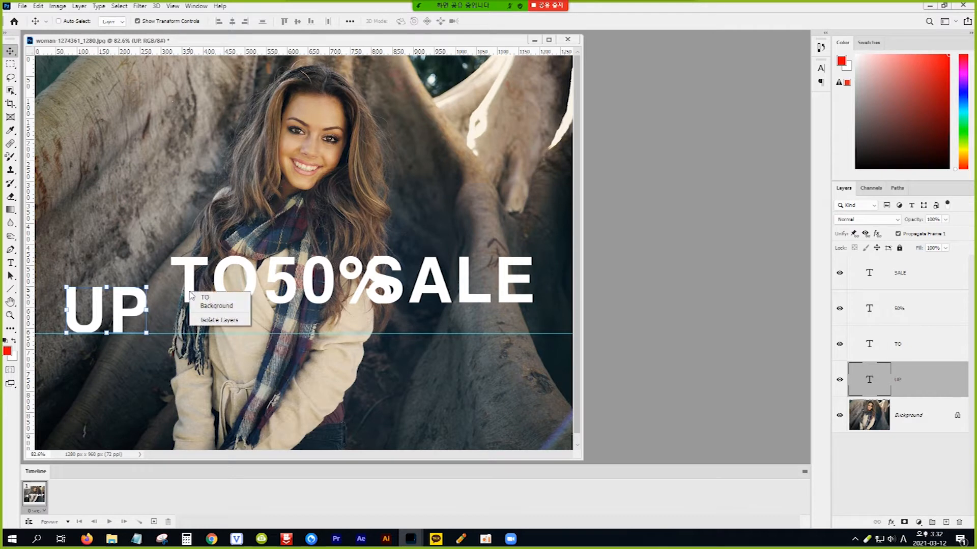
{"action": "left_click_drag", "start_coordinate": [216, 299], "coordinate": [212, 325]}
{"action": "right_click", "coordinate": [318, 304]}
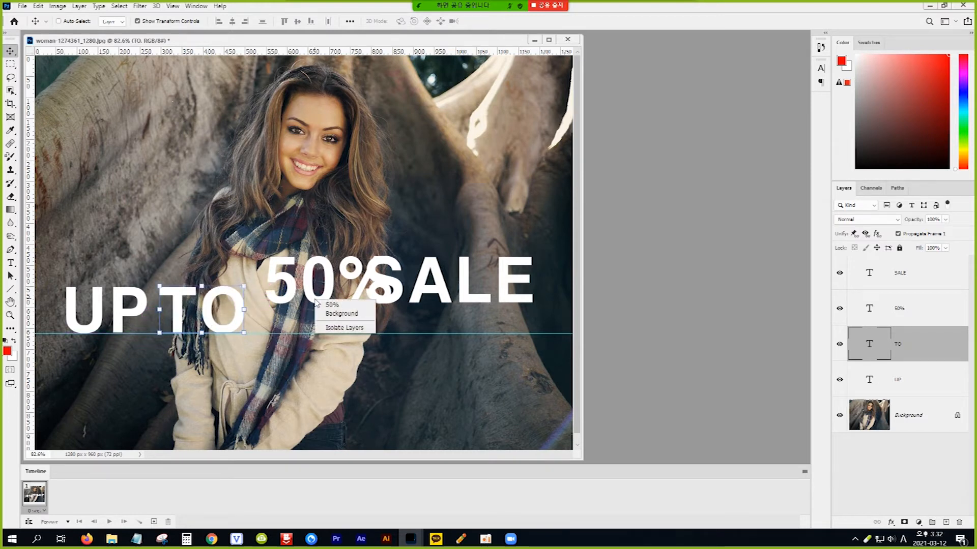
{"action": "left_click", "coordinate": [337, 305]}
{"action": "left_click_drag", "start_coordinate": [325, 301], "coordinate": [322, 328]}
{"action": "right_click", "coordinate": [422, 287]}
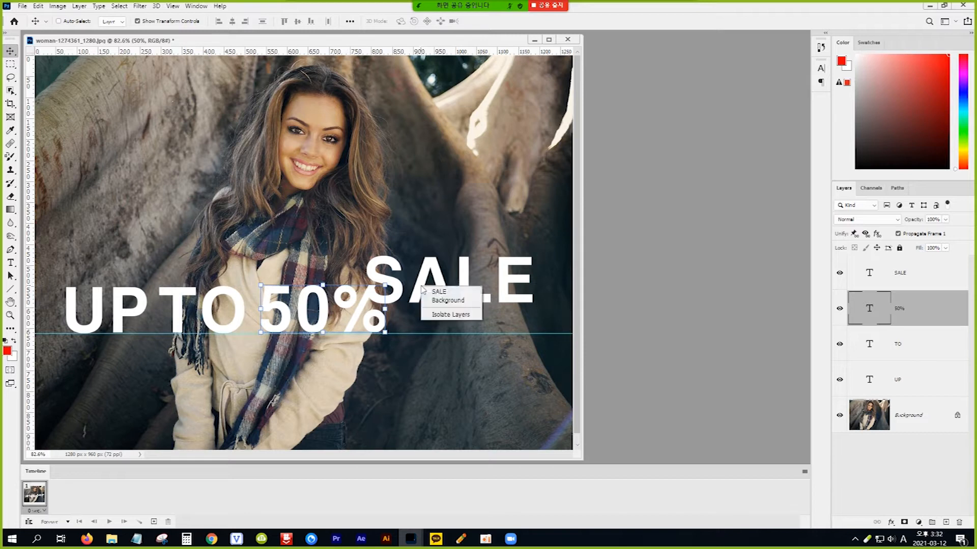
{"action": "left_click", "coordinate": [439, 292]}
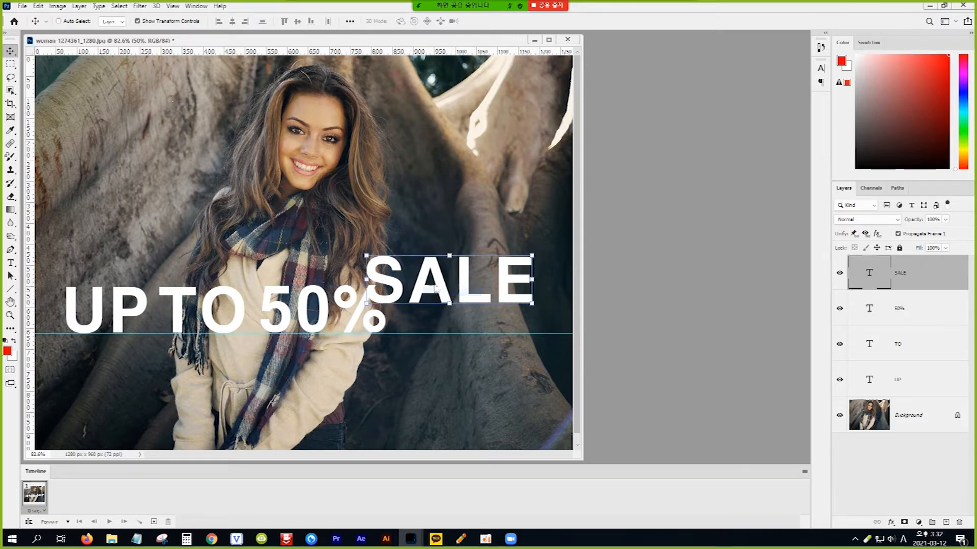
{"action": "left_click_drag", "start_coordinate": [424, 285], "coordinate": [436, 314]}
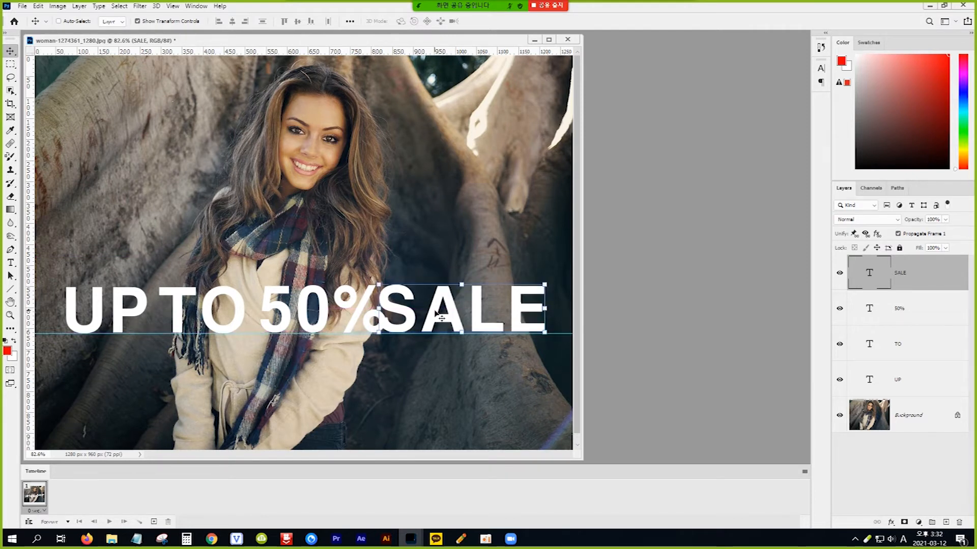
Adjust the horizontal positions of the four words along the guide so that clear gaps separate them.
{"action": "right_click", "coordinate": [142, 312]}
{"action": "left_click", "coordinate": [155, 316]}
{"action": "left_click_drag", "start_coordinate": [137, 312], "coordinate": [169, 313]}
{"action": "left_click", "coordinate": [283, 312], "text": "ctrl"}
{"action": "left_click_drag", "start_coordinate": [283, 312], "coordinate": [267, 312]}
{"action": "left_click", "coordinate": [422, 323], "text": "ctrl"}
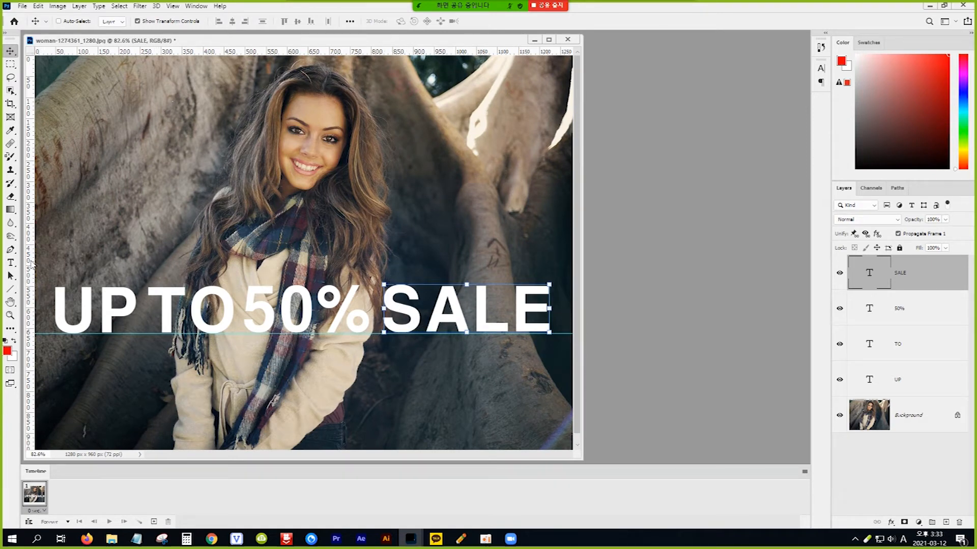
Place four vertical guides, one at the left edge of each of the words "SALE", "50%", "TO" and "UP".
{"action": "left_click_drag", "start_coordinate": [32, 262], "coordinate": [384, 299]}
{"action": "left_click_drag", "start_coordinate": [32, 271], "coordinate": [243, 286]}
{"action": "left_click_drag", "start_coordinate": [31, 260], "coordinate": [148, 269]}
{"action": "left_click_drag", "start_coordinate": [29, 259], "coordinate": [56, 256]}
Select the "UP" text layer and move it straight left until it is completely outside the canvas.
{"action": "right_click", "coordinate": [109, 315]}
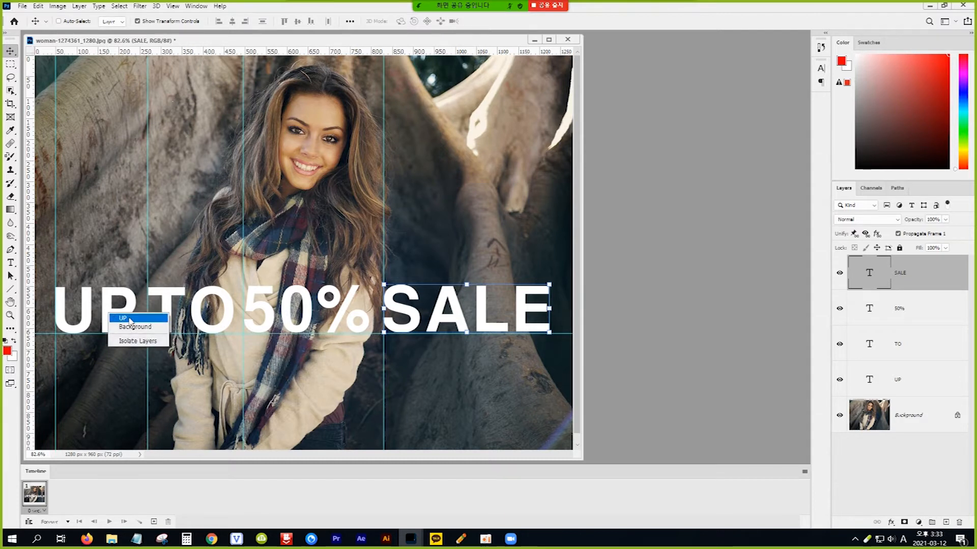
{"action": "left_click", "coordinate": [130, 318]}
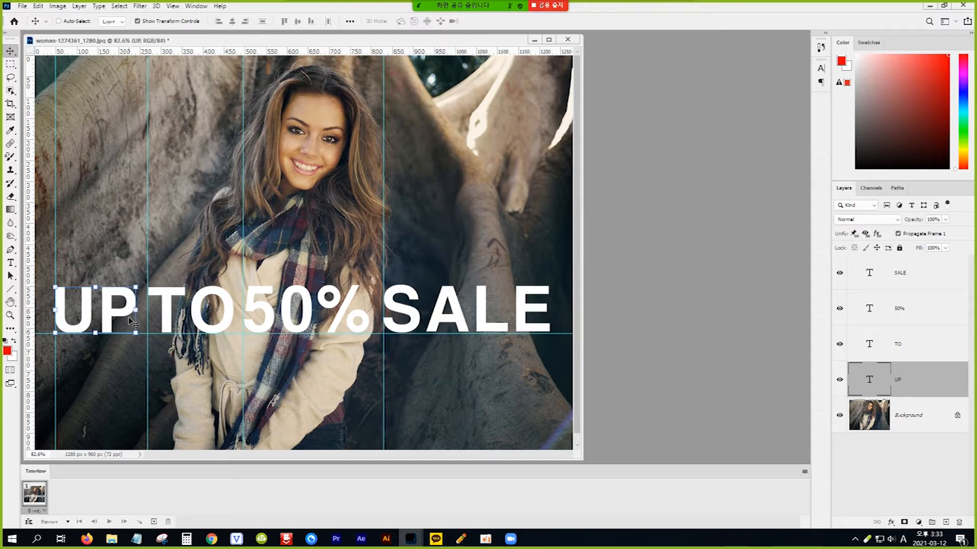
{"action": "key", "text": "shift+Left"}
{"action": "key", "text": "shift+Left"}
{"action": "key", "text": "shift+Left"}
{"action": "key", "text": "shift+Left"}
{"action": "key", "text": "shift+Left"}
{"action": "key", "text": "shift+Left"}
{"action": "key", "text": "shift+Left"}
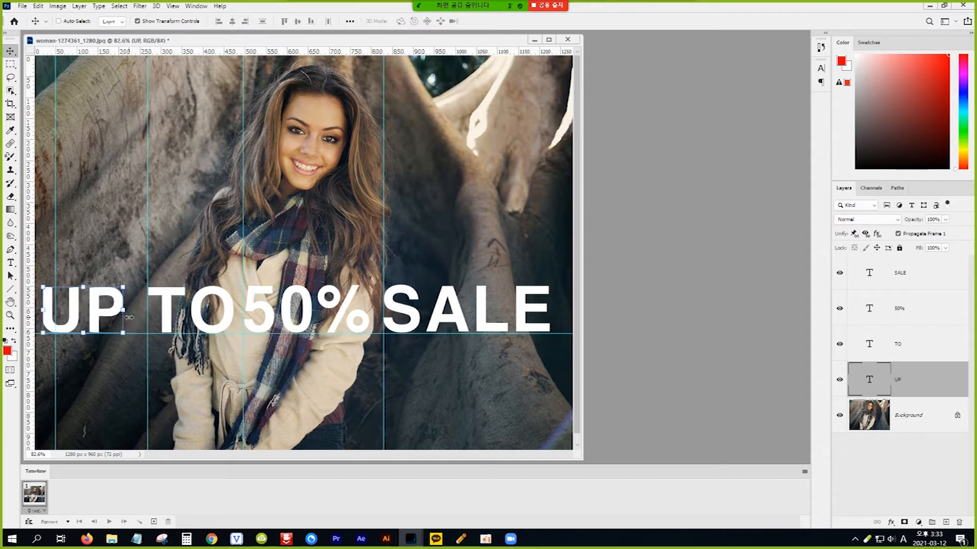
{"action": "key", "text": "shift+Left"}
{"action": "key", "text": "shift+Left"}
{"action": "key", "text": "shift+Left"}
{"action": "key", "text": "shift+Left"}
{"action": "key", "text": "shift+Left"}
{"action": "key", "text": "shift+Left"}
{"action": "key", "text": "shift+Left"}
{"action": "key", "text": "shift+Left"}
{"action": "key", "text": "shift+Left"}
{"action": "key", "text": "shift+Left"}
{"action": "key", "text": "shift+Left"}
{"action": "key", "text": "shift+Left"}
{"action": "key", "text": "shift+Left"}
{"action": "key", "text": "shift+Left"}
{"action": "key", "text": "shift+Left"}
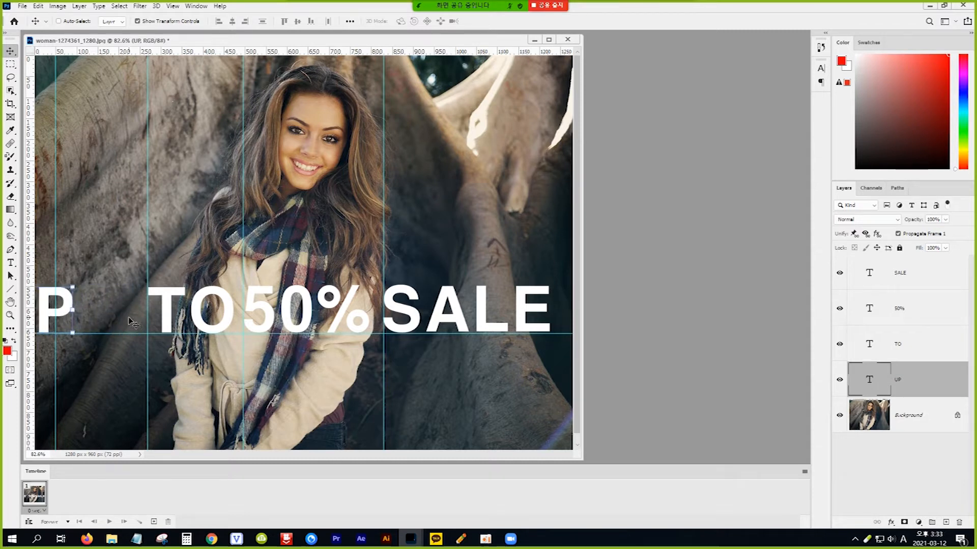
{"action": "key", "text": "shift+Left"}
{"action": "key", "text": "shift+Left"}
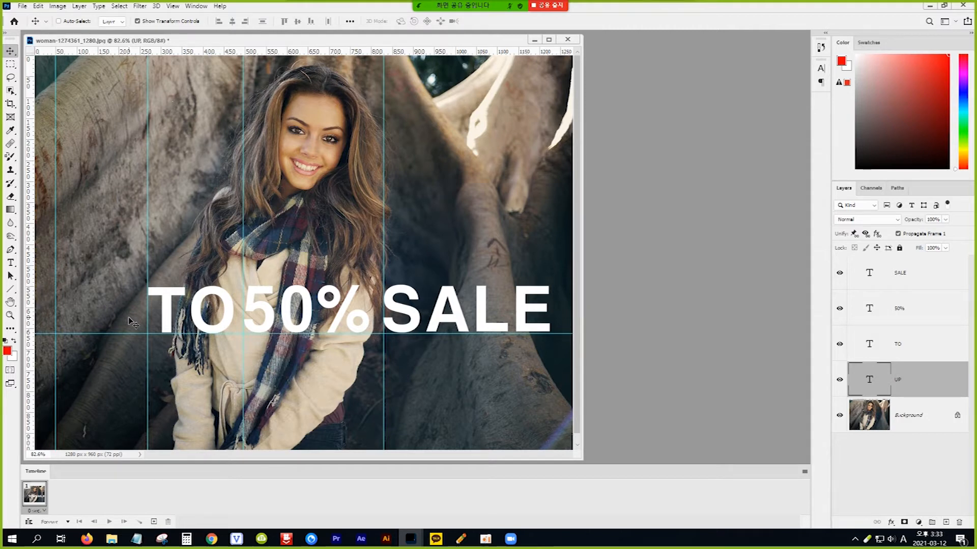
Select the "TO" text layer and move it straight up until it is completely above the canvas.
{"action": "right_click", "coordinate": [169, 311]}
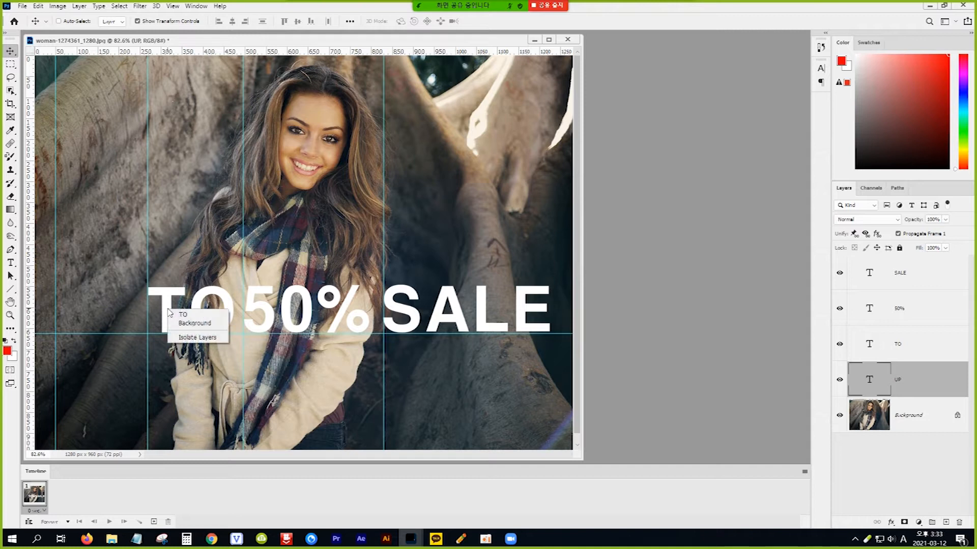
{"action": "left_click", "coordinate": [197, 316]}
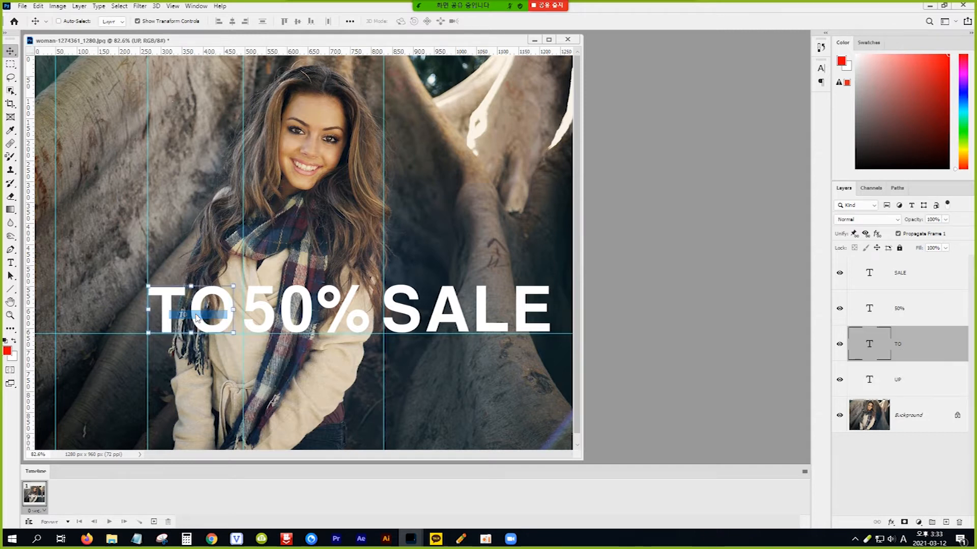
{"action": "key", "text": "shift+Up"}
{"action": "key", "text": "shift+Up"}
{"action": "key", "text": "shift+Up"}
{"action": "key", "text": "shift+Up"}
{"action": "key", "text": "shift+Up"}
{"action": "key", "text": "shift+Up"}
{"action": "key", "text": "shift+Up"}
{"action": "key", "text": "shift+Up"}
{"action": "key", "text": "shift+Up"}
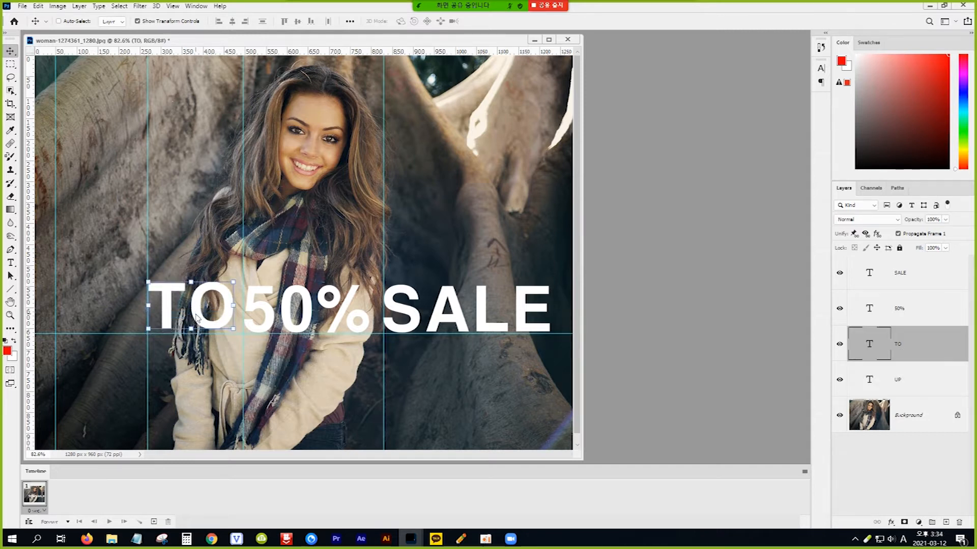
{"action": "key", "text": "shift+Up"}
{"action": "key", "text": "shift+Up"}
{"action": "key", "text": "shift+Up"}
{"action": "key", "text": "shift+Up"}
{"action": "key", "text": "shift+Up"}
{"action": "key", "text": "shift+Up"}
{"action": "key", "text": "shift+Up"}
{"action": "key", "text": "shift+Up"}
{"action": "key", "text": "shift+Up"}
{"action": "key", "text": "shift+Up"}
{"action": "key", "text": "shift+Up"}
{"action": "key", "text": "shift+Up"}
{"action": "key", "text": "shift+Up"}
{"action": "key", "text": "shift+Up"}
{"action": "key", "text": "shift+Up"}
{"action": "key", "text": "shift+Up"}
{"action": "key", "text": "shift+Up"}
{"action": "key", "text": "shift+Up"}
{"action": "key", "text": "shift+Up"}
{"action": "key", "text": "shift+Up"}
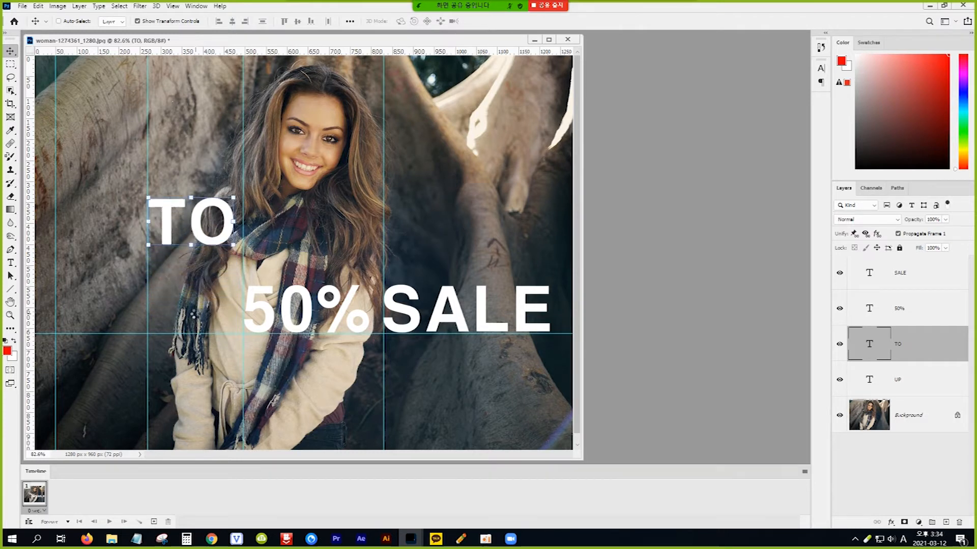
{"action": "key", "text": "shift+Up"}
{"action": "key", "text": "shift+Up"}
{"action": "key", "text": "shift+Up"}
{"action": "key", "text": "shift+Up"}
{"action": "key", "text": "shift+Up"}
{"action": "key", "text": "shift+Up"}
{"action": "key", "text": "shift+Up"}
{"action": "key", "text": "shift+Up"}
{"action": "key", "text": "shift+Up"}
{"action": "key", "text": "shift+Up"}
{"action": "key", "text": "shift+Up"}
{"action": "key", "text": "shift+Up"}
{"action": "key", "text": "shift+Up"}
{"action": "key", "text": "shift+Up"}
{"action": "key", "text": "shift+Up"}
{"action": "key", "text": "shift+Up"}
{"action": "key", "text": "shift+Up"}
{"action": "key", "text": "shift+Up"}
{"action": "key", "text": "shift+Up"}
{"action": "key", "text": "shift+Up"}
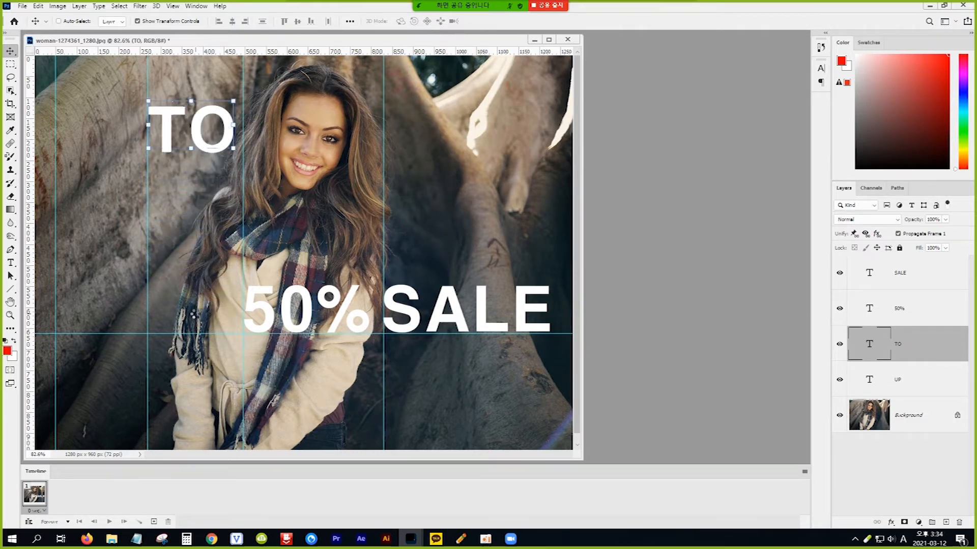
{"action": "key", "text": "shift+Up"}
{"action": "key", "text": "shift+Up"}
{"action": "key", "text": "shift+Up"}
{"action": "key", "text": "shift+Up"}
{"action": "key", "text": "shift+Up"}
{"action": "key", "text": "shift+Up"}
{"action": "key", "text": "shift+Up"}
{"action": "key", "text": "shift+Up"}
{"action": "key", "text": "shift+Up"}
{"action": "key", "text": "shift+Up"}
{"action": "key", "text": "shift+Up"}
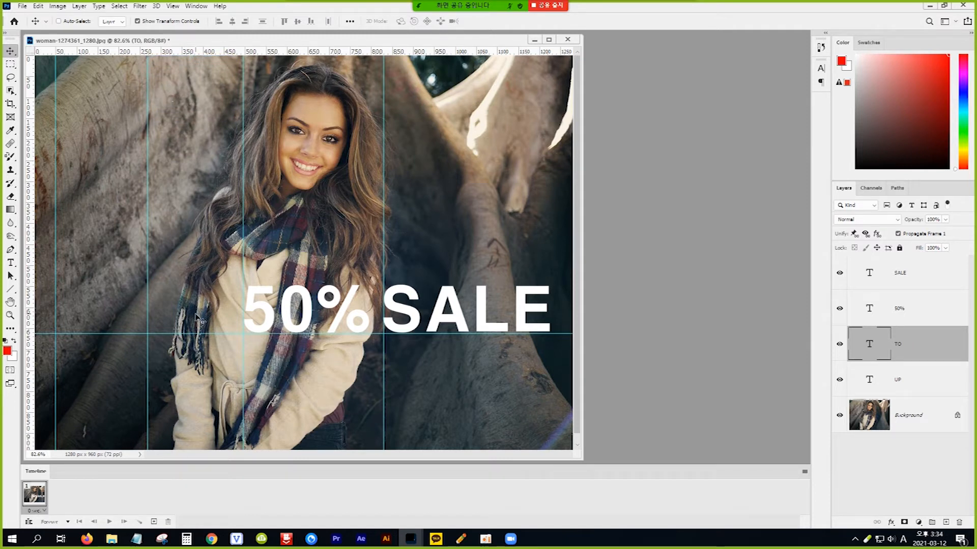
Select the "50%" text layer and move it straight down until it is completely below the canvas.
{"action": "right_click", "coordinate": [292, 329]}
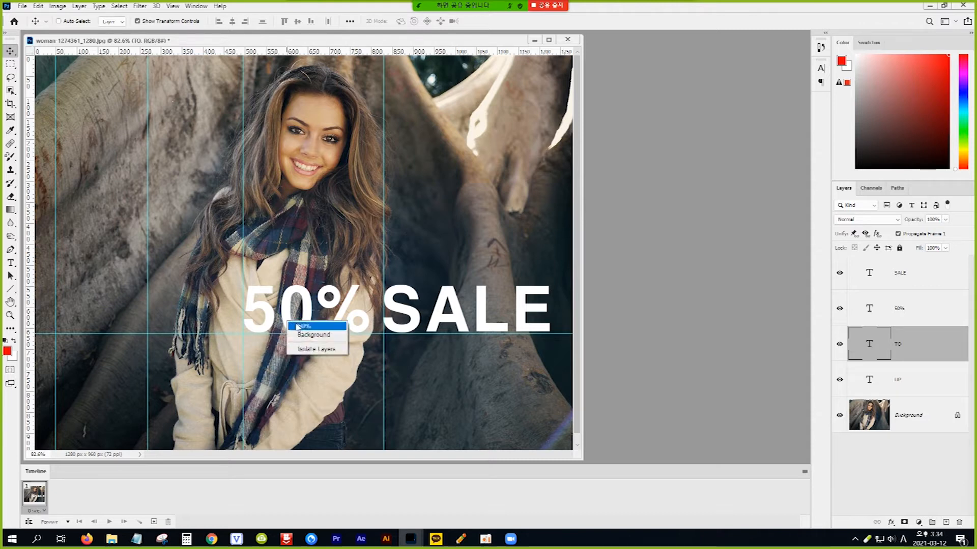
{"action": "left_click", "coordinate": [307, 327]}
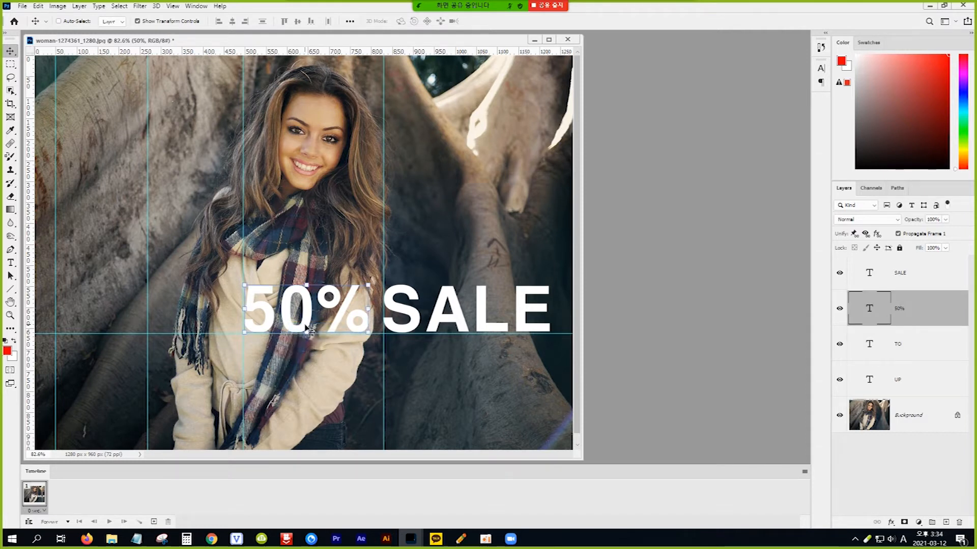
{"action": "key", "text": "shift+Down"}
{"action": "key", "text": "shift+Down"}
{"action": "key", "text": "shift+Down"}
{"action": "key", "text": "shift+Down"}
{"action": "key", "text": "shift+Down"}
{"action": "key", "text": "shift+Down"}
{"action": "key", "text": "shift+Down"}
{"action": "key", "text": "shift+Down"}
{"action": "key", "text": "shift+Down"}
{"action": "key", "text": "shift+Down"}
{"action": "key", "text": "shift+Down"}
{"action": "key", "text": "shift+Down"}
{"action": "key", "text": "shift+Down"}
{"action": "key", "text": "shift+Down"}
{"action": "key", "text": "shift+Down"}
{"action": "key", "text": "shift+Down"}
{"action": "key", "text": "shift+Down"}
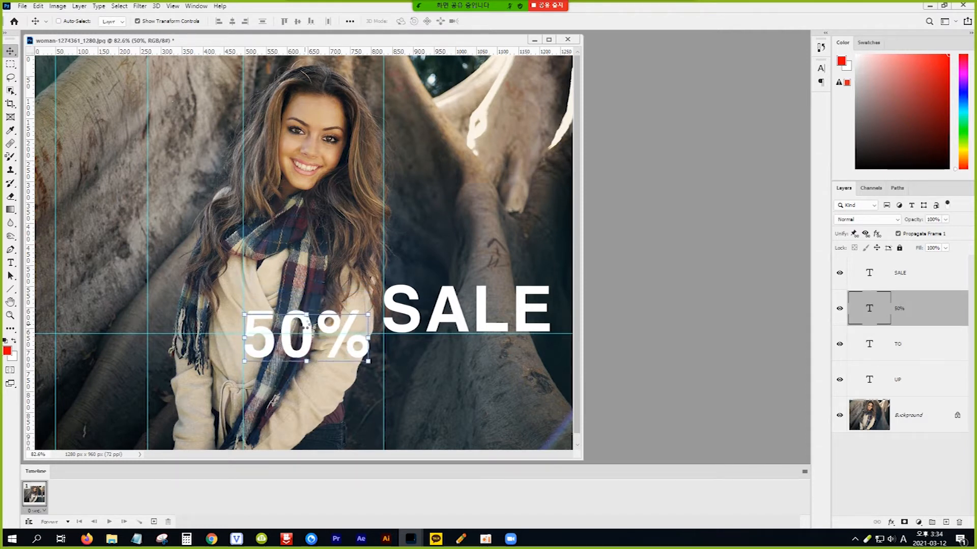
{"action": "key", "text": "shift+Down"}
{"action": "key", "text": "shift+Down"}
{"action": "key", "text": "shift+Down"}
{"action": "key", "text": "shift+Down"}
{"action": "key", "text": "shift+Down"}
{"action": "key", "text": "shift+Down"}
{"action": "key", "text": "shift+Down"}
{"action": "key", "text": "shift+Down"}
{"action": "key", "text": "shift+Down"}
{"action": "key", "text": "shift+Down"}
{"action": "key", "text": "shift+Down"}
{"action": "key", "text": "shift+Down"}
{"action": "key", "text": "shift+Down"}
{"action": "key", "text": "shift+Down"}
{"action": "key", "text": "shift+Down"}
{"action": "key", "text": "shift+Down"}
{"action": "key", "text": "shift+Down"}
{"action": "key", "text": "shift+Down"}
{"action": "key", "text": "shift+Down"}
{"action": "key", "text": "shift+Down"}
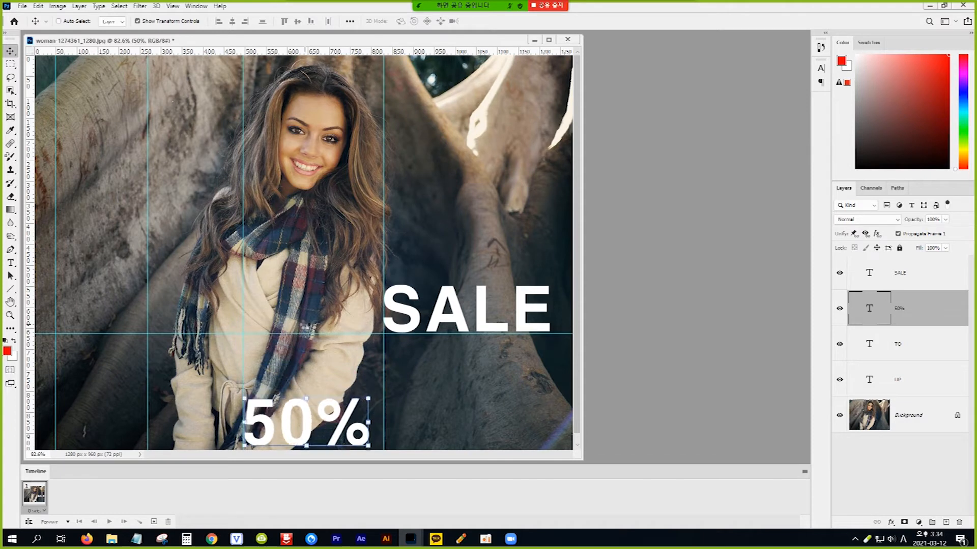
{"action": "key", "text": "shift+Down"}
{"action": "key", "text": "shift+Down"}
{"action": "key", "text": "shift+Down"}
{"action": "key", "text": "shift+Down"}
{"action": "key", "text": "shift+Down"}
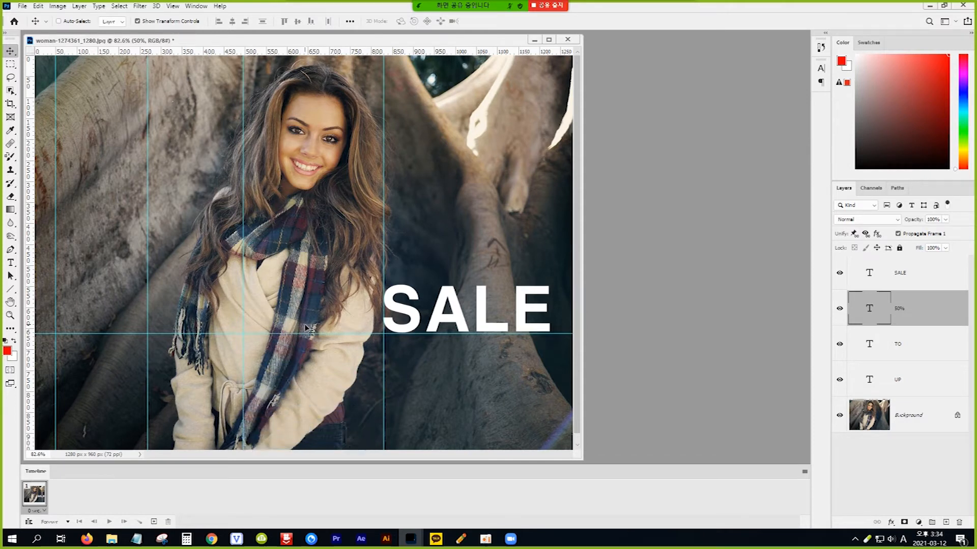
Select the "SALE" text layer and move it straight right until it is completely outside the canvas.
{"action": "right_click", "coordinate": [407, 293]}
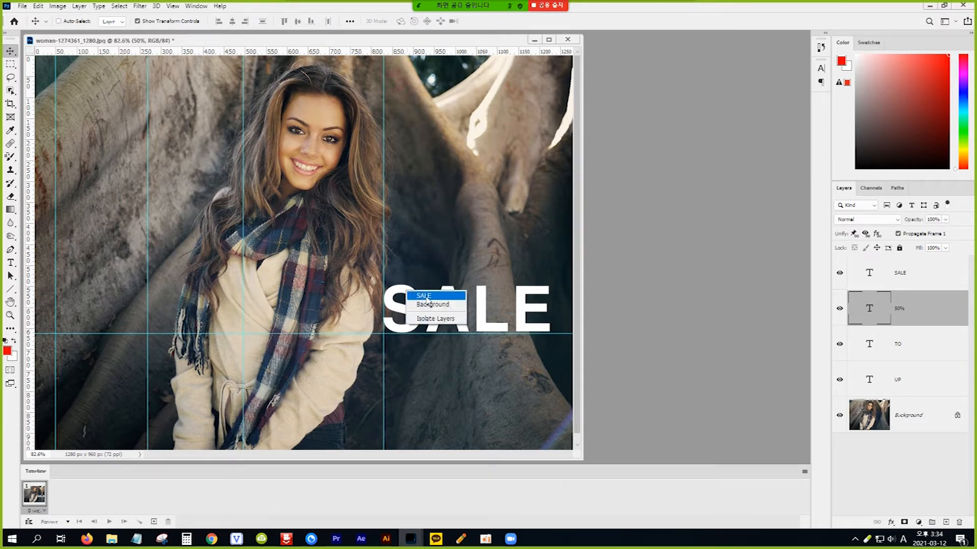
{"action": "left_click", "coordinate": [427, 296]}
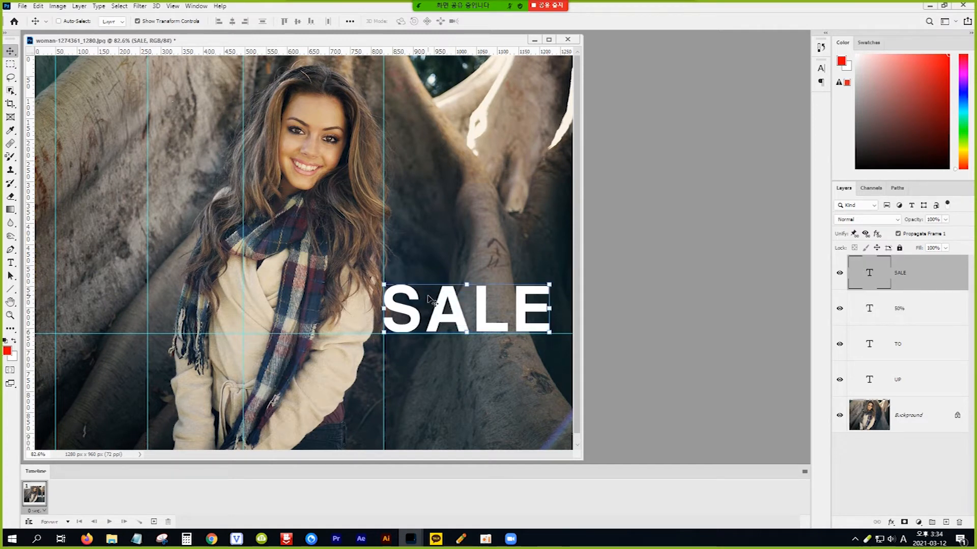
{"action": "key", "text": "shift+Right"}
{"action": "key", "text": "shift+Right"}
{"action": "key", "text": "shift+Right"}
{"action": "key", "text": "shift+Right"}
{"action": "key", "text": "shift+Right"}
{"action": "key", "text": "shift+Right"}
{"action": "key", "text": "shift+Right"}
{"action": "key", "text": "shift+Right"}
{"action": "key", "text": "shift+Right"}
{"action": "key", "text": "shift+Right"}
{"action": "key", "text": "shift+Right"}
{"action": "key", "text": "shift+Right"}
{"action": "key", "text": "shift+Right"}
{"action": "key", "text": "shift+Right"}
{"action": "key", "text": "shift+Right"}
{"action": "key", "text": "shift+Right"}
{"action": "key", "text": "shift+Right"}
{"action": "key", "text": "shift+Right"}
{"action": "key", "text": "shift+Right"}
{"action": "key", "text": "shift+Right"}
{"action": "key", "text": "shift+Right"}
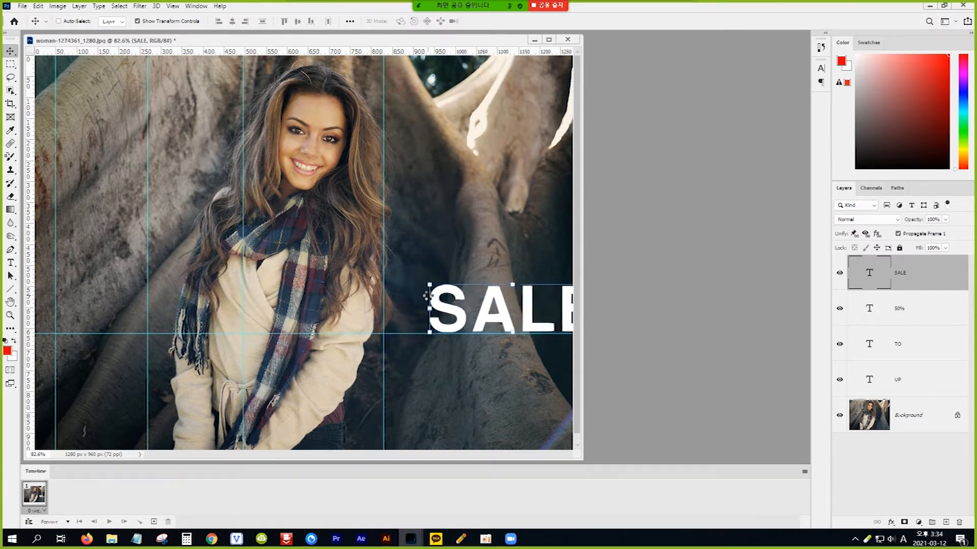
{"action": "key", "text": "shift+Right"}
{"action": "key", "text": "shift+Right"}
{"action": "key", "text": "shift+Right"}
{"action": "key", "text": "shift+Right"}
{"action": "key", "text": "shift+Right"}
{"action": "key", "text": "shift+Right"}
{"action": "key", "text": "shift+Right"}
{"action": "key", "text": "shift+Right"}
{"action": "key", "text": "shift+Right"}
{"action": "key", "text": "shift+Right"}
{"action": "key", "text": "shift+Right"}
{"action": "key", "text": "shift+Right"}
{"action": "key", "text": "shift+Right"}
{"action": "key", "text": "shift+Right"}
{"action": "key", "text": "shift+Right"}
{"action": "key", "text": "shift+Right"}
{"action": "key", "text": "shift+Right"}
{"action": "key", "text": "shift+Right"}
{"action": "key", "text": "shift+Right"}
{"action": "key", "text": "shift+Right"}
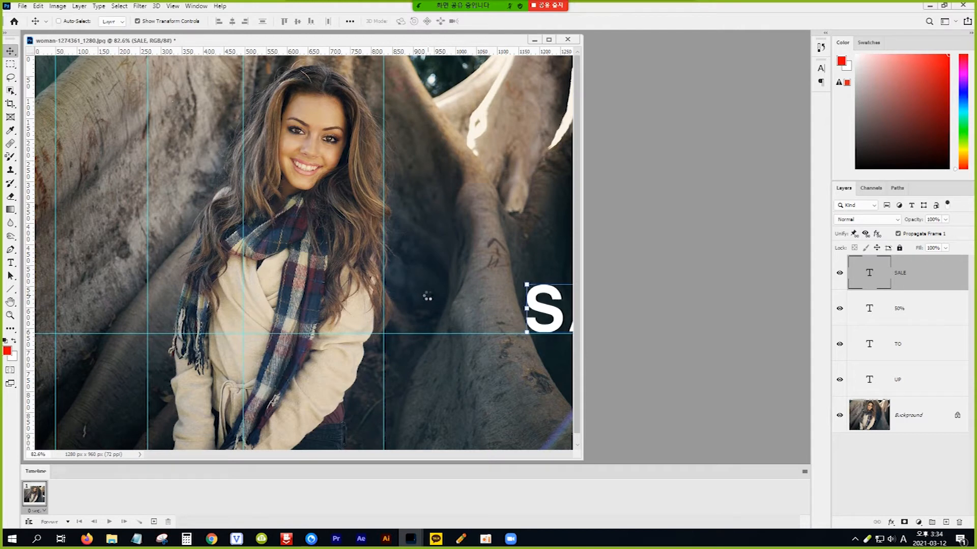
{"action": "key", "text": "shift+Right"}
{"action": "key", "text": "shift+Right"}
{"action": "key", "text": "shift+Right"}
{"action": "key", "text": "shift+Right"}
{"action": "key", "text": "shift+Right"}
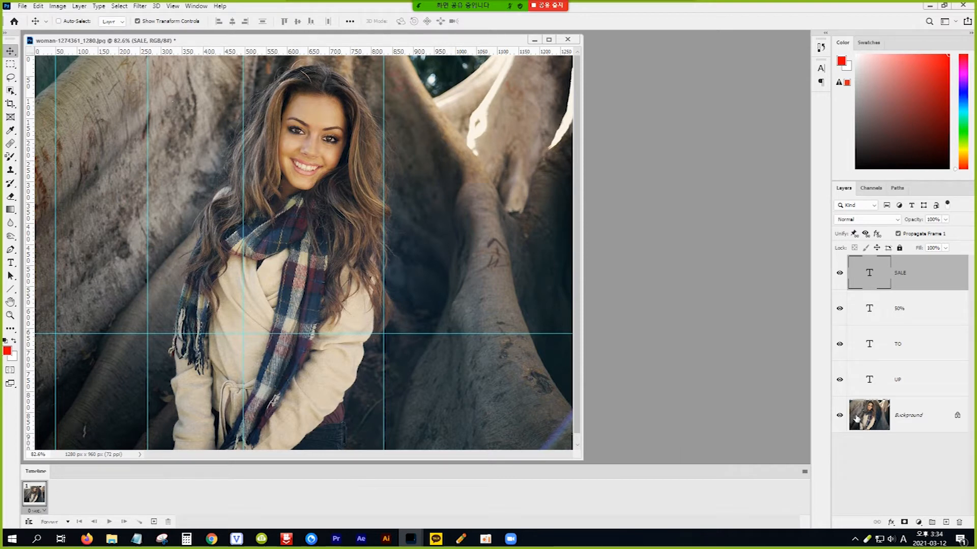
Select the "UP" text layer and duplicate the current animation frame four times, up to frame 5.
{"action": "left_click", "coordinate": [920, 382]}
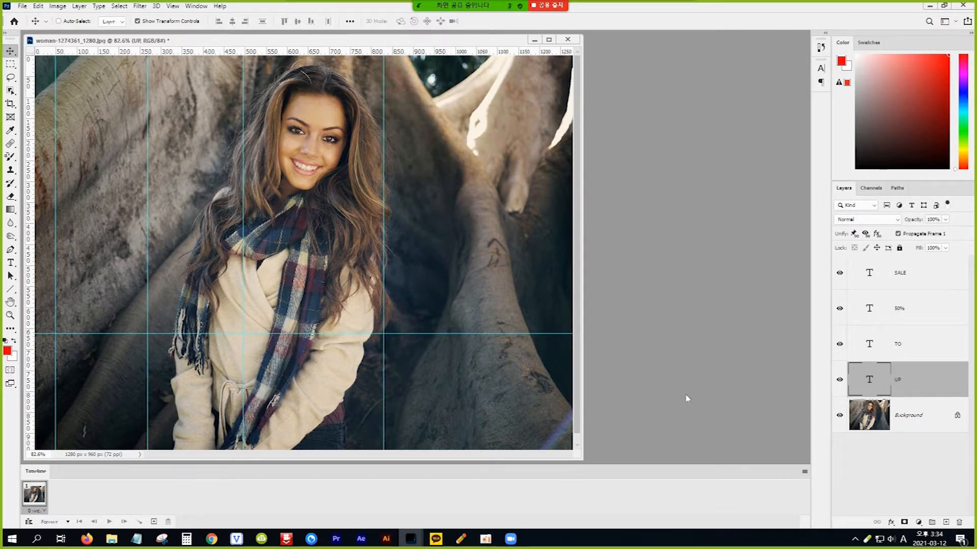
{"action": "left_click", "coordinate": [153, 523]}
{"action": "left_click", "coordinate": [154, 523]}
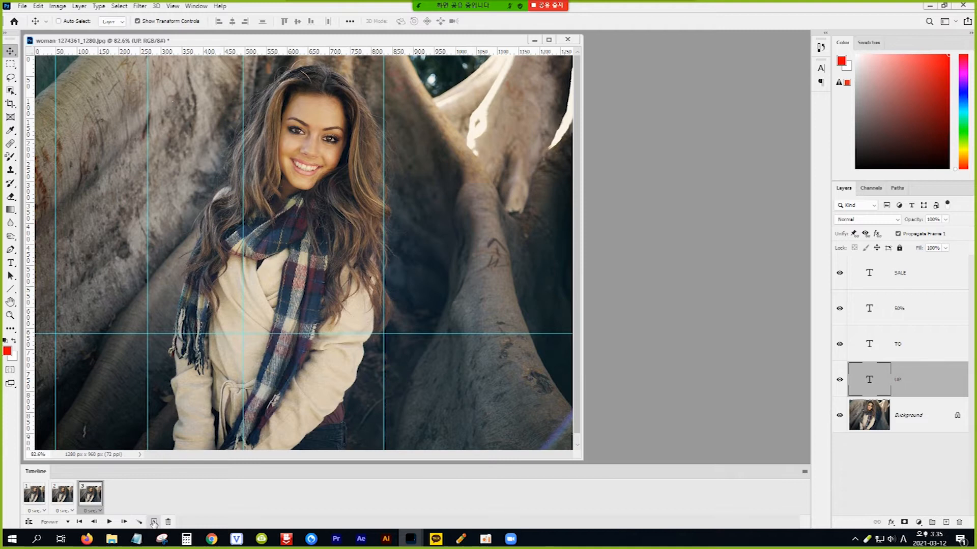
{"action": "left_click", "coordinate": [154, 522]}
{"action": "left_click", "coordinate": [154, 523]}
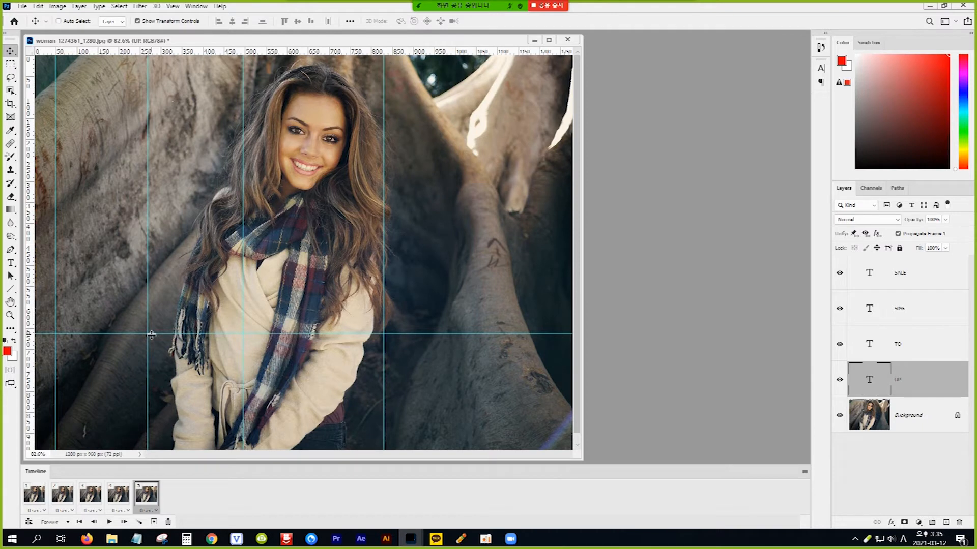
In frame 5, move the "UP" text straight right into the canvas until its left edge meets the first vertical guide.
{"action": "key", "text": "shift+Right"}
{"action": "key", "text": "shift+Right"}
{"action": "key", "text": "shift+Right"}
{"action": "key", "text": "shift+Right"}
{"action": "key", "text": "shift+Right"}
{"action": "key", "text": "shift+Right"}
{"action": "key", "text": "shift+Right"}
{"action": "key", "text": "shift+Right"}
{"action": "key", "text": "shift+Right"}
{"action": "key", "text": "shift+Right"}
{"action": "key", "text": "shift+Right"}
{"action": "key", "text": "shift+Right"}
{"action": "key", "text": "shift+Right"}
{"action": "key", "text": "shift+Right"}
{"action": "key", "text": "shift+Right"}
{"action": "key", "text": "shift+Right"}
{"action": "key", "text": "shift+Right"}
{"action": "key", "text": "shift+Right"}
{"action": "key", "text": "shift+Right"}
{"action": "key", "text": "shift+Right"}
{"action": "key", "text": "shift+Right"}
{"action": "key", "text": "shift+Right"}
{"action": "key", "text": "shift+Right"}
{"action": "key", "text": "shift+Right"}
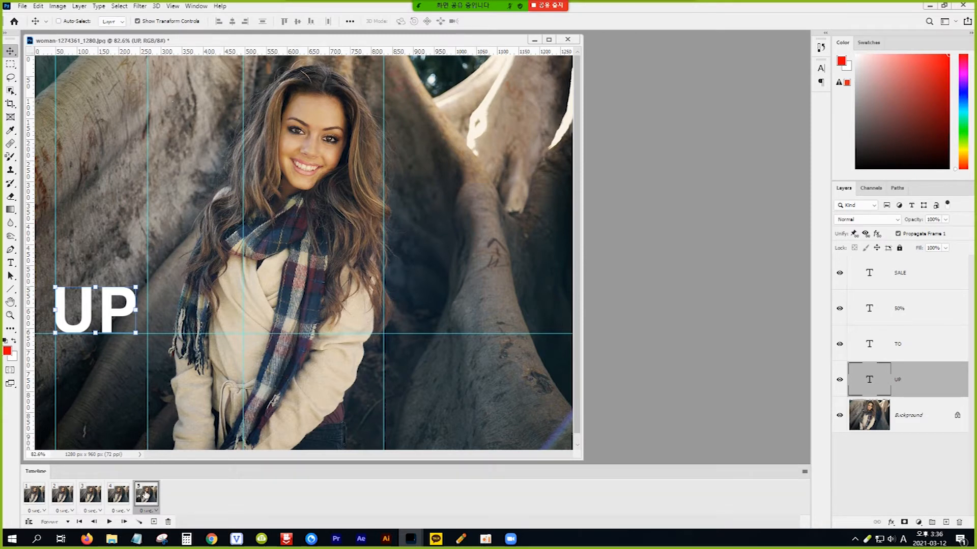
Tween the movement across frames 1 to 5 and set the delay of these frames to 0.2 seconds.
{"action": "left_click", "coordinate": [36, 496], "text": "shift"}
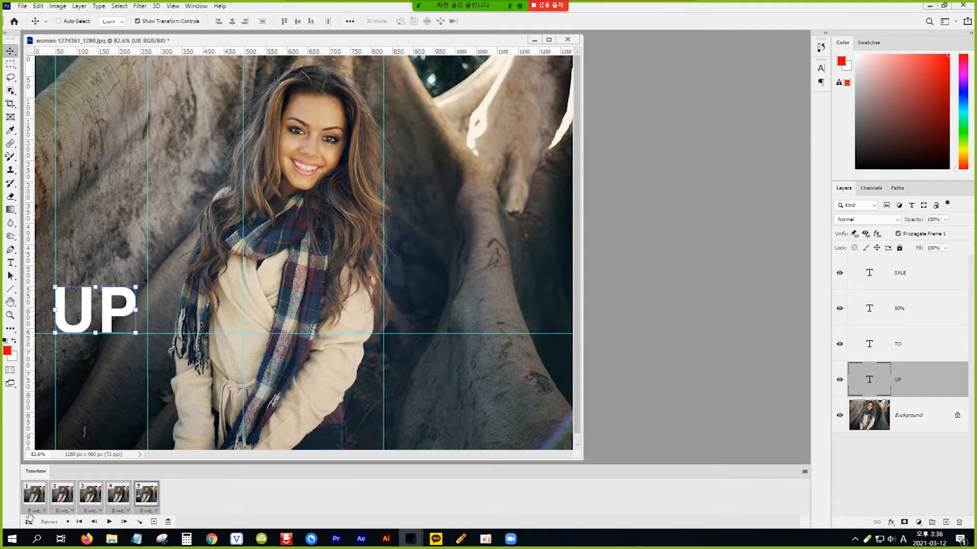
{"action": "left_click", "coordinate": [140, 523]}
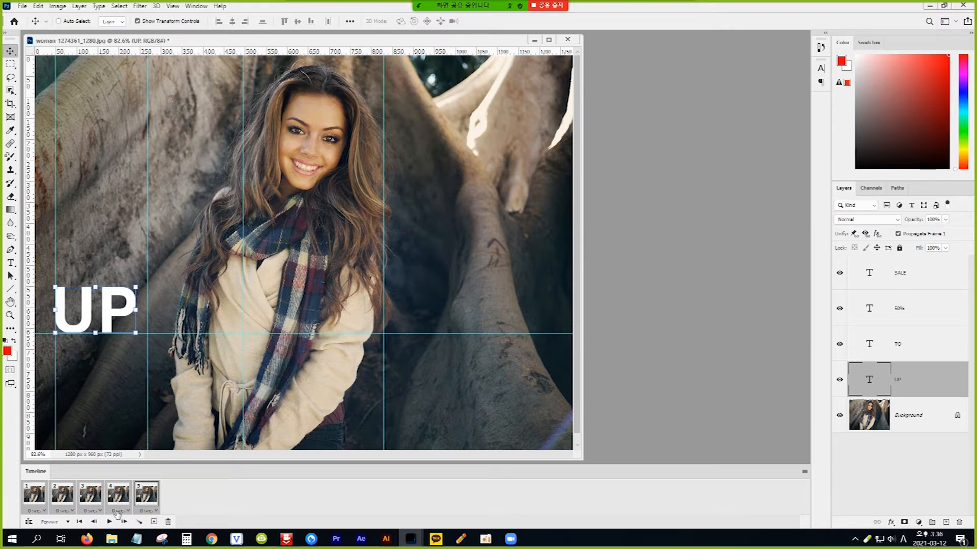
{"action": "left_click", "coordinate": [118, 511]}
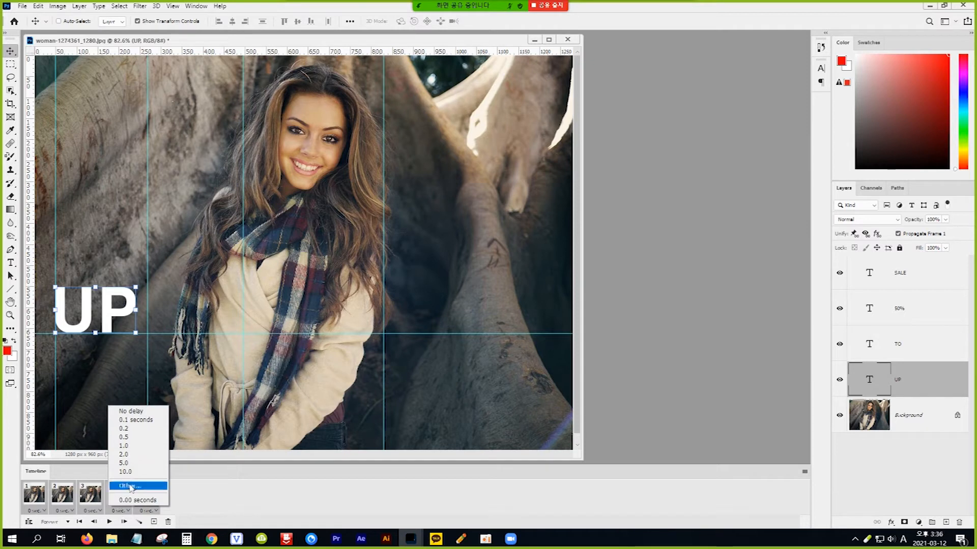
{"action": "left_click", "coordinate": [140, 430]}
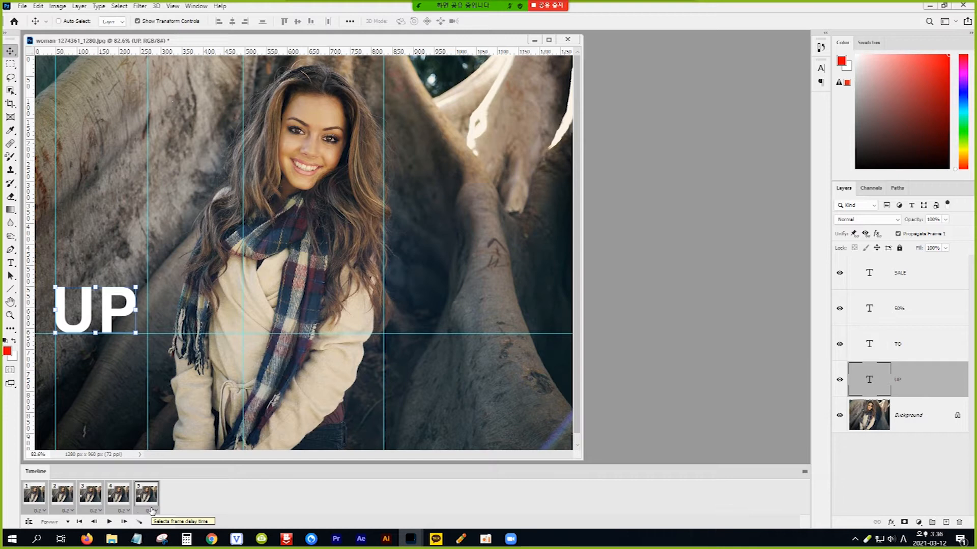
Play the animation to check the movement of the "UP" text, stop it and return to frame 5.
{"action": "key", "text": "space"}
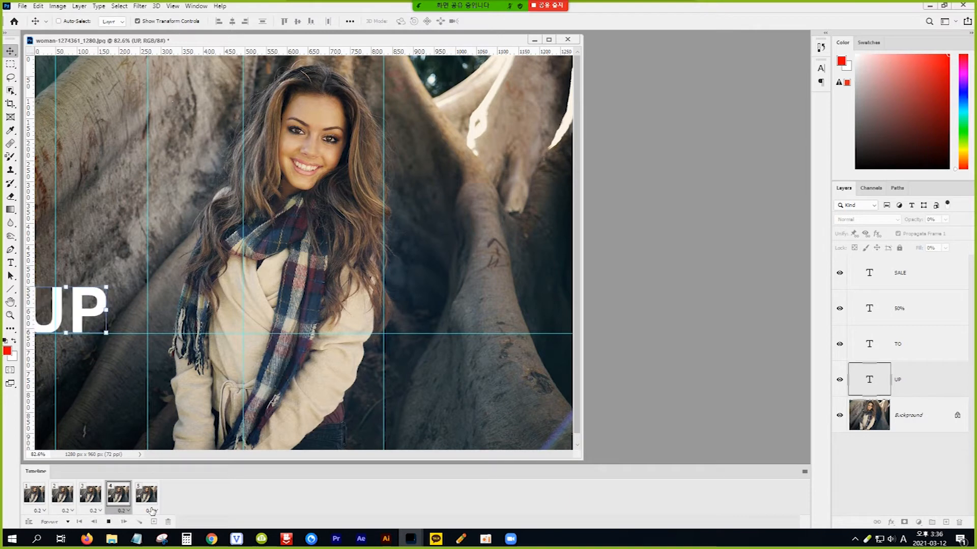
{"action": "key", "text": "space"}
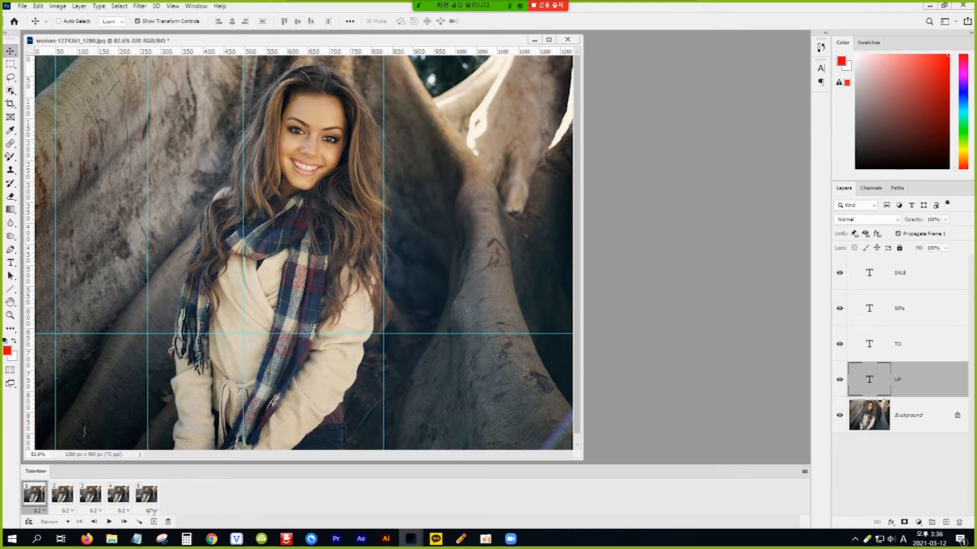
{"action": "left_click", "coordinate": [148, 493]}
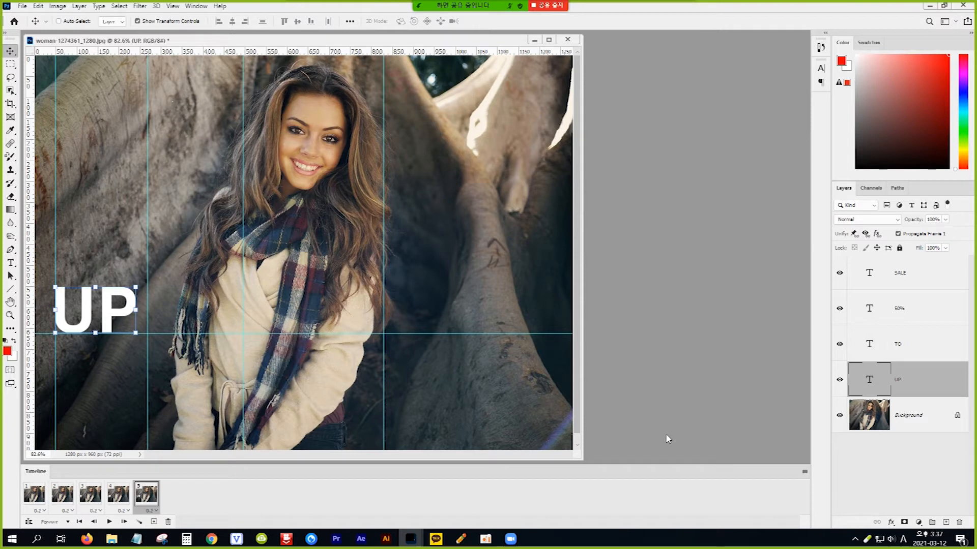
Select the "TO" text layer and duplicate the current frame five times, adding frames 6 to 10.
{"action": "left_click", "coordinate": [920, 347]}
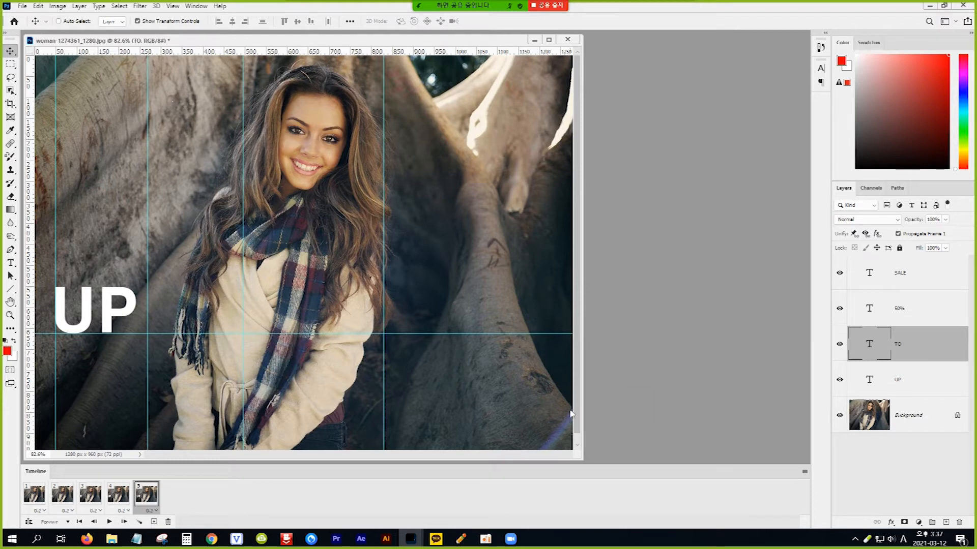
{"action": "left_click", "coordinate": [154, 522]}
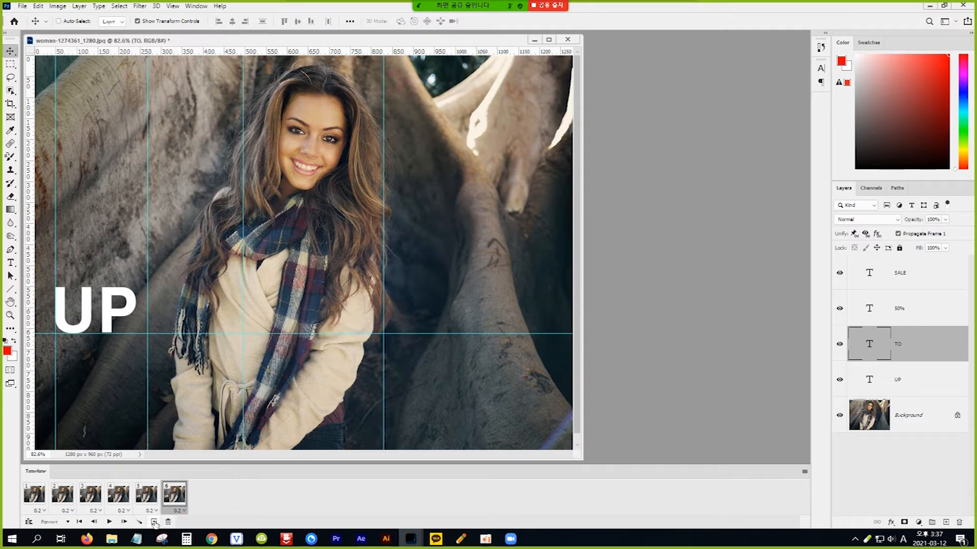
{"action": "left_click", "coordinate": [154, 522]}
{"action": "left_click", "coordinate": [154, 522]}
{"action": "left_click", "coordinate": [154, 522]}
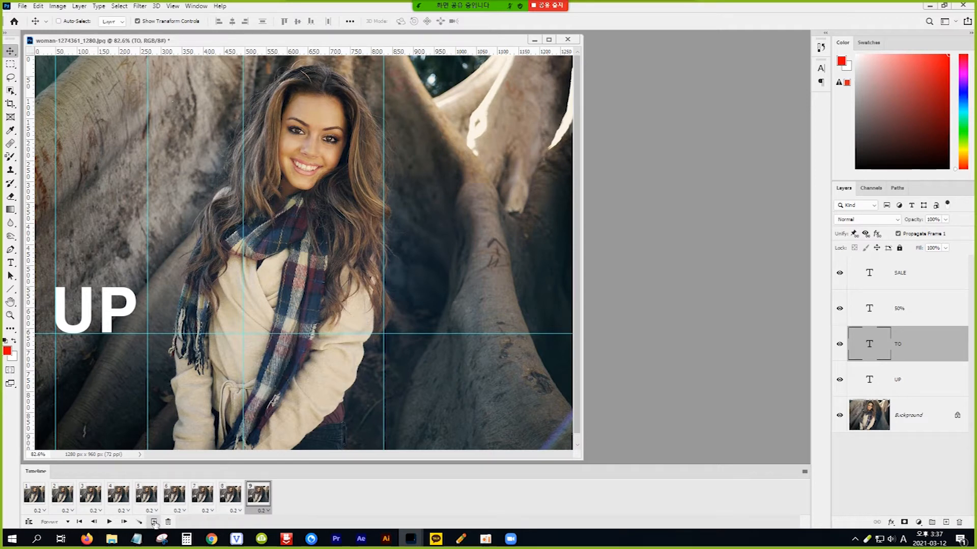
{"action": "left_click", "coordinate": [155, 522]}
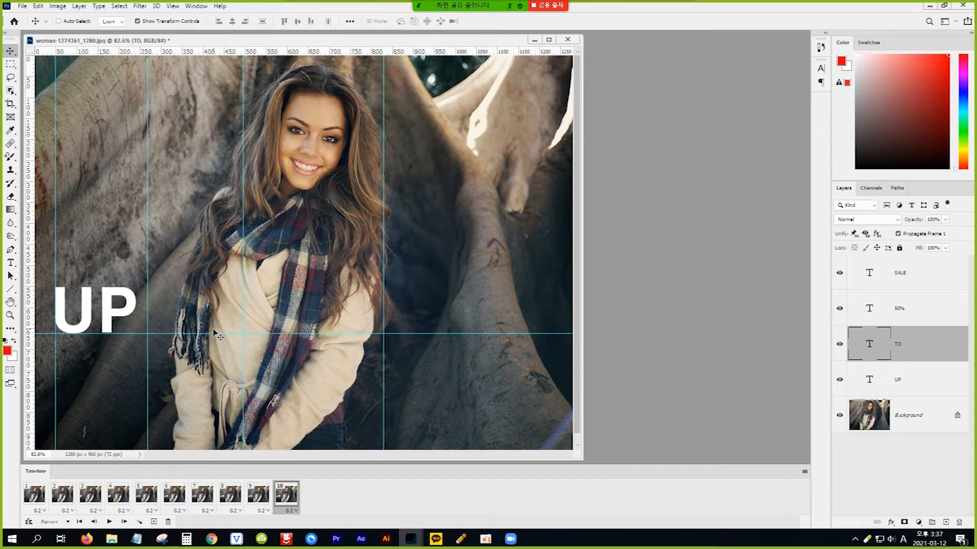
In frame 10, move the "TO" text straight down until it rests on the horizontal guide beside "UP".
{"action": "key", "text": "shift+Down"}
{"action": "key", "text": "shift+Down"}
{"action": "key", "text": "shift+Down"}
{"action": "key", "text": "shift+Down"}
{"action": "key", "text": "shift+Down"}
{"action": "key", "text": "shift+Down"}
{"action": "key", "text": "shift+Down"}
{"action": "key", "text": "shift+Down"}
{"action": "key", "text": "shift+Down"}
{"action": "key", "text": "shift+Down"}
{"action": "key", "text": "shift+Down"}
{"action": "key", "text": "shift+Down"}
{"action": "key", "text": "shift+Down"}
{"action": "key", "text": "shift+Down"}
{"action": "key", "text": "shift+Down"}
{"action": "key", "text": "shift+Down"}
{"action": "key", "text": "shift+Down"}
{"action": "key", "text": "shift+Down"}
{"action": "key", "text": "shift+Down"}
{"action": "key", "text": "shift+Down"}
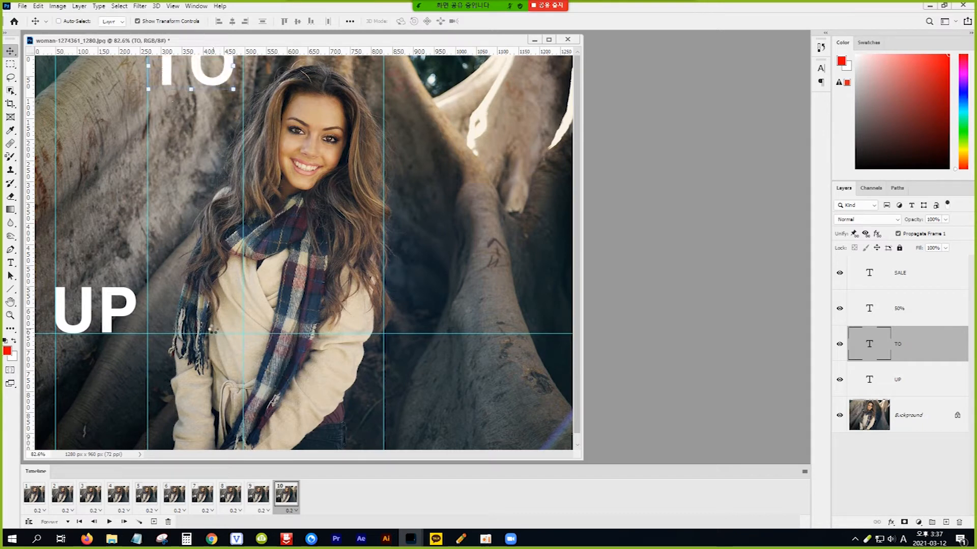
{"action": "key", "text": "shift+Down"}
{"action": "key", "text": "shift+Down"}
{"action": "key", "text": "shift+Down"}
{"action": "key", "text": "shift+Down"}
{"action": "key", "text": "shift+Down"}
{"action": "key", "text": "shift+Down"}
{"action": "key", "text": "shift+Down"}
{"action": "key", "text": "shift+Down"}
{"action": "key", "text": "shift+Down"}
{"action": "key", "text": "shift+Down"}
{"action": "key", "text": "shift+Down"}
{"action": "key", "text": "shift+Down"}
{"action": "key", "text": "shift+Down"}
{"action": "key", "text": "shift+Down"}
{"action": "key", "text": "shift+Down"}
{"action": "key", "text": "shift+Down"}
{"action": "key", "text": "shift+Down"}
{"action": "key", "text": "shift+Down"}
{"action": "key", "text": "shift+Down"}
{"action": "key", "text": "shift+Down"}
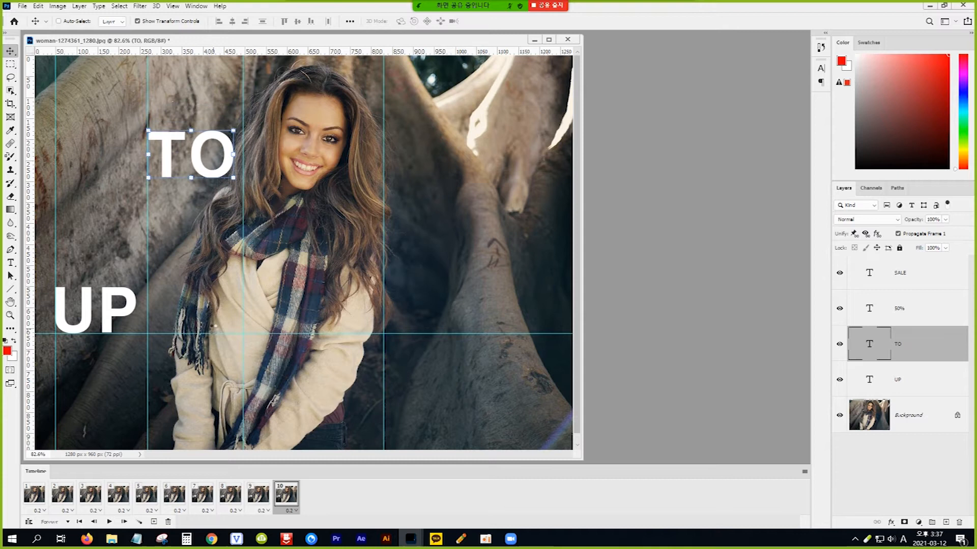
{"action": "key", "text": "shift+Down"}
{"action": "key", "text": "shift+Down"}
{"action": "key", "text": "shift+Down"}
{"action": "key", "text": "shift+Down"}
{"action": "key", "text": "shift+Down"}
{"action": "key", "text": "shift+Down"}
{"action": "key", "text": "shift+Down"}
{"action": "key", "text": "shift+Down"}
{"action": "key", "text": "shift+Down"}
{"action": "key", "text": "shift+Down"}
{"action": "key", "text": "shift+Down"}
{"action": "key", "text": "shift+Down"}
{"action": "key", "text": "shift+Down"}
{"action": "key", "text": "shift+Down"}
{"action": "key", "text": "shift+Down"}
{"action": "key", "text": "shift+Down"}
{"action": "key", "text": "shift+Down"}
{"action": "key", "text": "shift+Down"}
{"action": "key", "text": "shift+Down"}
{"action": "key", "text": "shift+Down"}
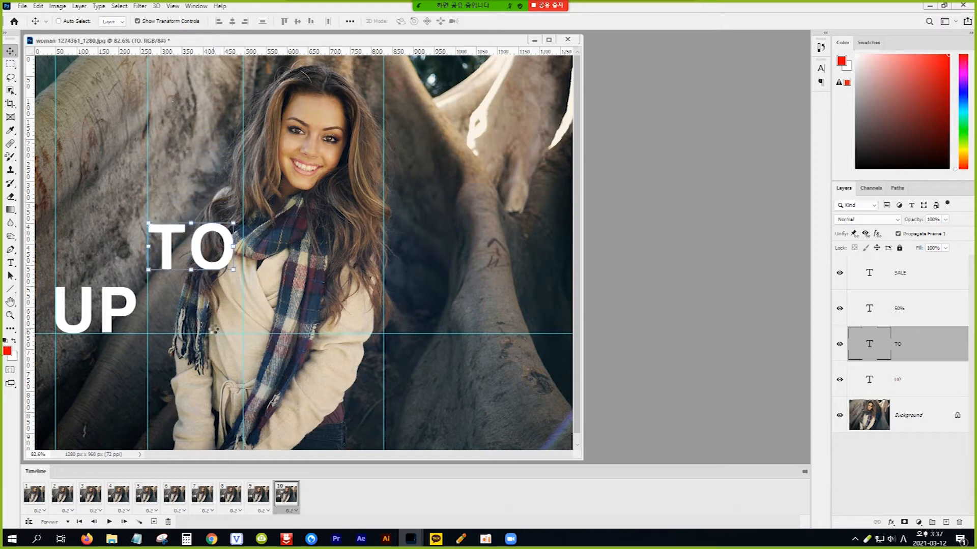
{"action": "key", "text": "shift+Down"}
{"action": "key", "text": "shift+Down"}
{"action": "key", "text": "shift+Down"}
{"action": "key", "text": "shift+Down"}
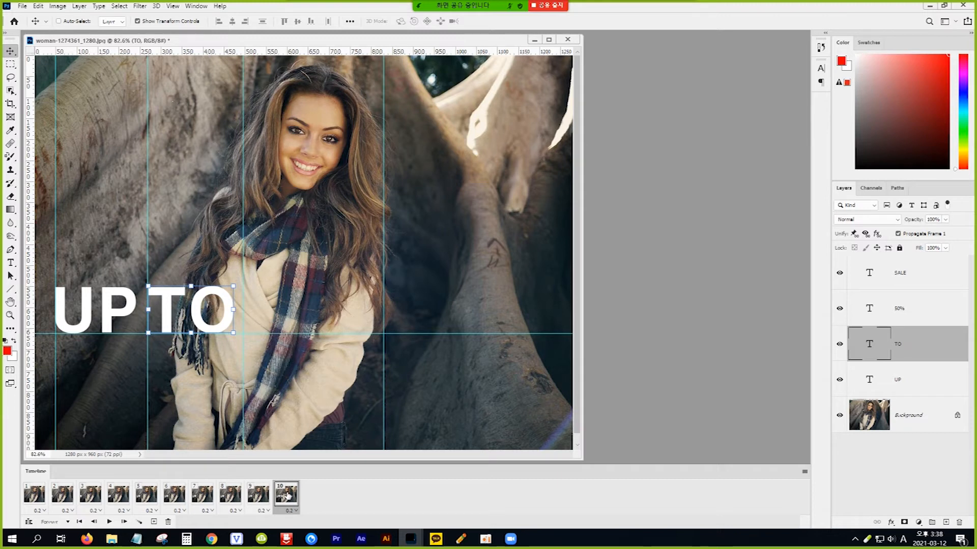
Tween the movement across frames 6 to 10 and play the animation to check it.
{"action": "left_click", "coordinate": [175, 497], "text": "shift"}
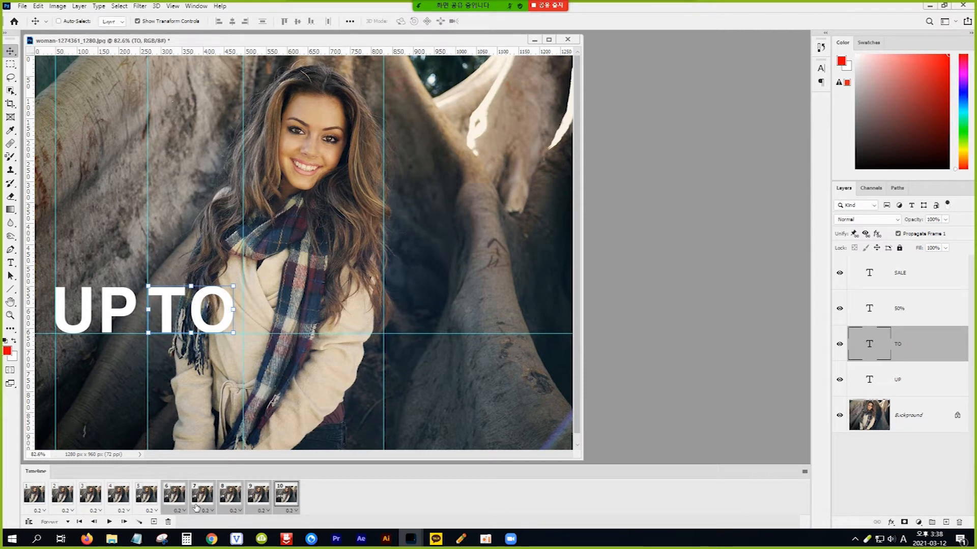
{"action": "left_click", "coordinate": [139, 523]}
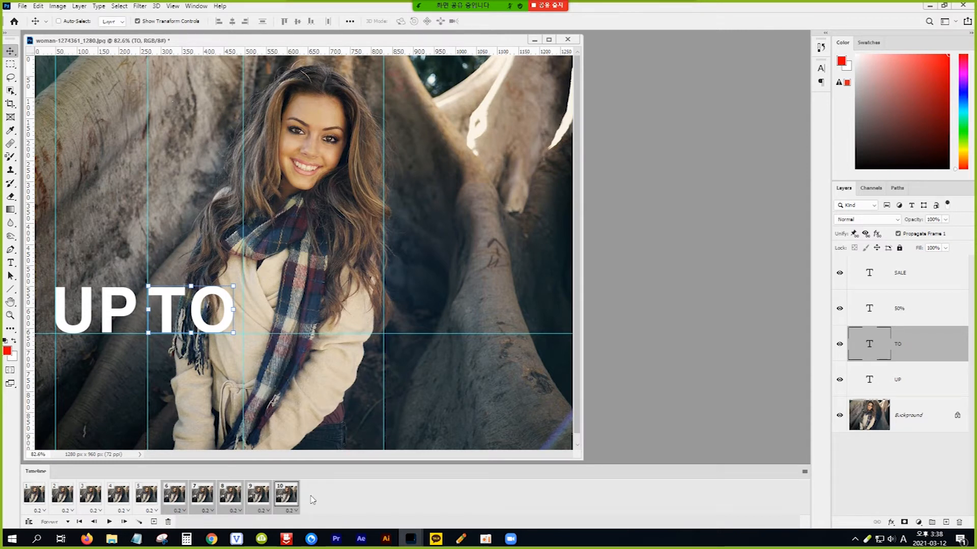
{"action": "key", "text": "space"}
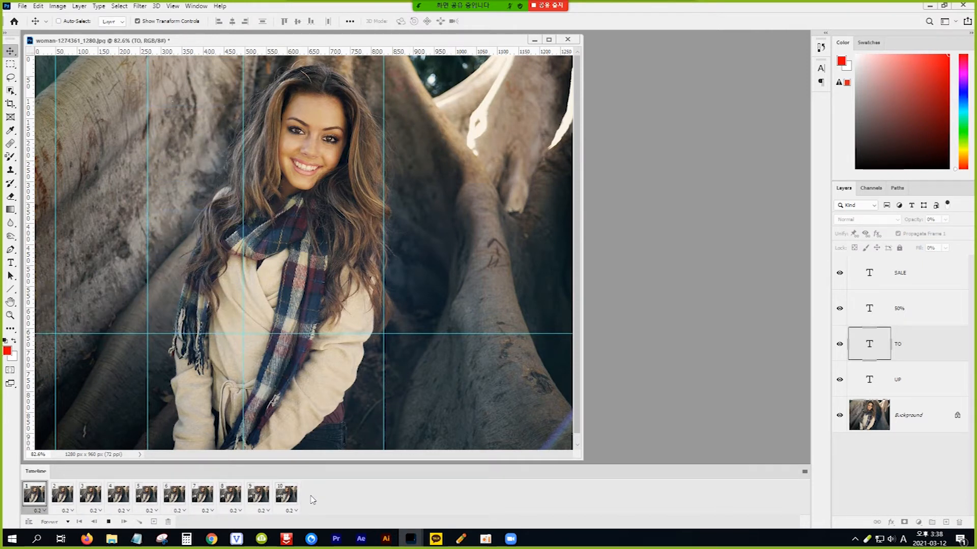
{"action": "key", "text": "space"}
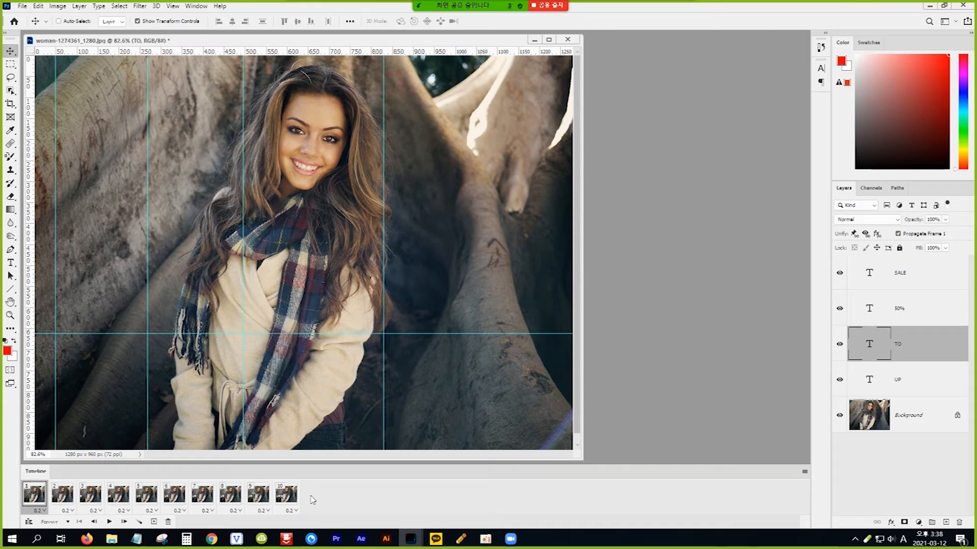
From frame 10, select the "50%" text layer and duplicate the current frame five times, adding frames 11 to 15.
{"action": "left_click", "coordinate": [291, 498]}
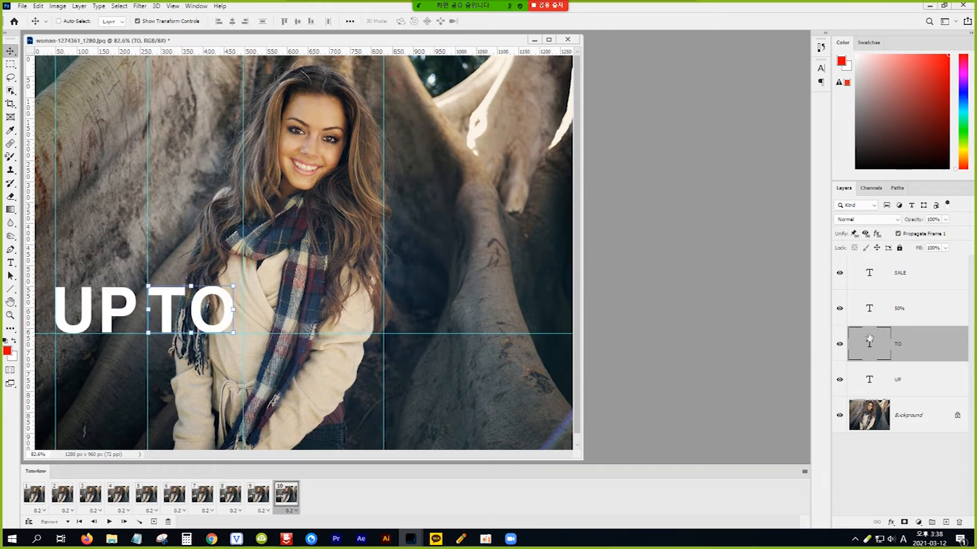
{"action": "left_click", "coordinate": [915, 314]}
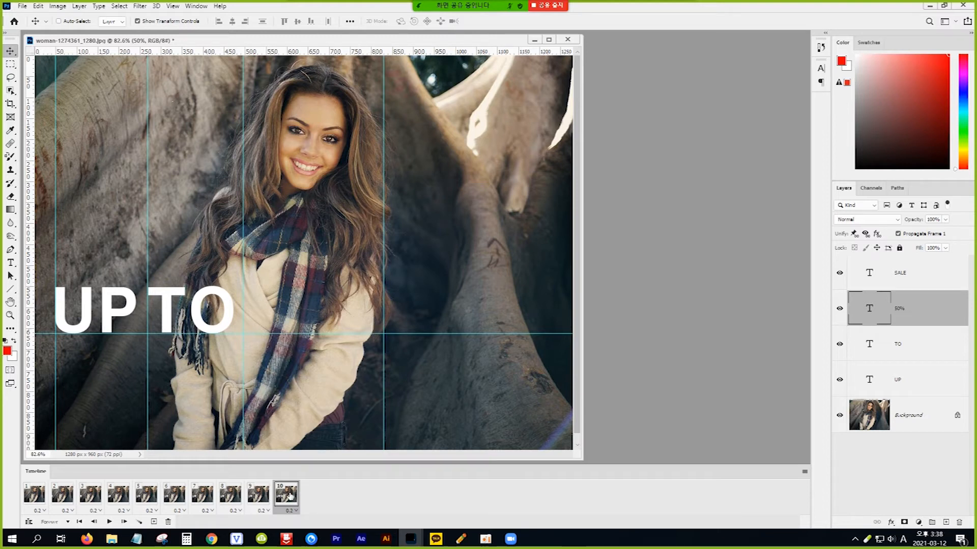
{"action": "left_click", "coordinate": [154, 522]}
{"action": "left_click", "coordinate": [154, 522]}
{"action": "left_click", "coordinate": [154, 523]}
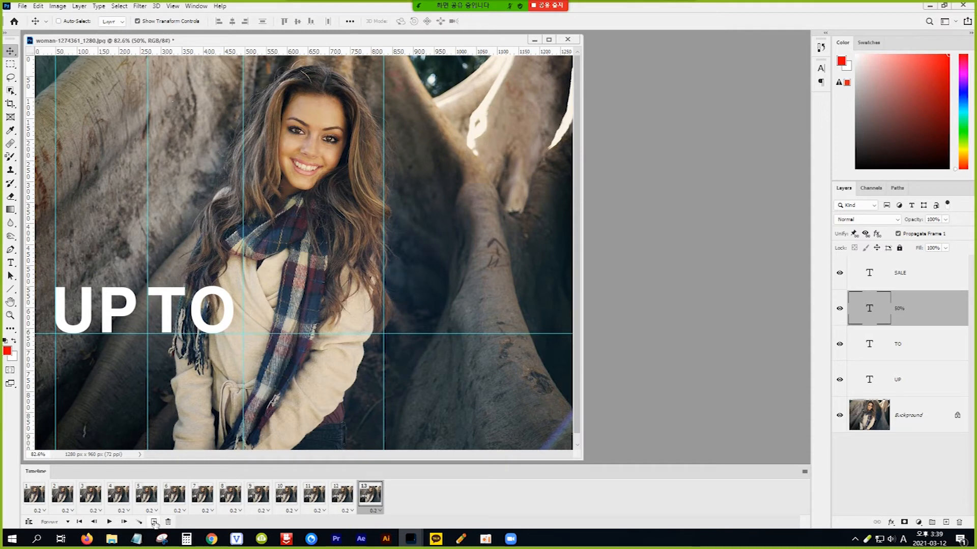
{"action": "left_click", "coordinate": [154, 522]}
{"action": "left_click", "coordinate": [155, 523]}
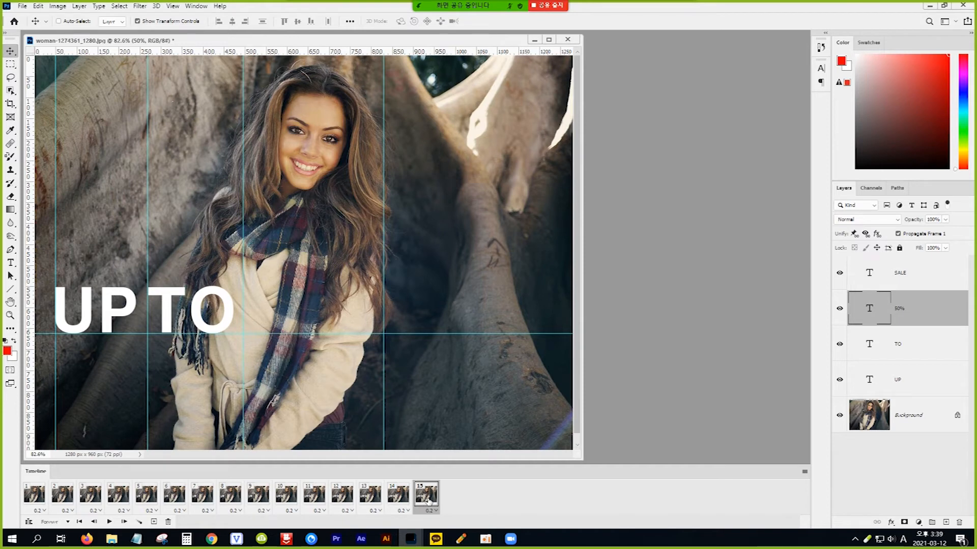
In frame 15, move the "50%" text straight up until it rests on the horizontal guide beside "TO".
{"action": "key", "text": "shift+Up"}
{"action": "key", "text": "shift+Up"}
{"action": "key", "text": "shift+Up"}
{"action": "key", "text": "shift+Up"}
{"action": "key", "text": "shift+Up"}
{"action": "key", "text": "shift+Up"}
{"action": "key", "text": "shift+Up"}
{"action": "key", "text": "shift+Up"}
{"action": "key", "text": "shift+Up"}
{"action": "key", "text": "shift+Up"}
{"action": "key", "text": "shift+Up"}
{"action": "key", "text": "shift+Up"}
{"action": "key", "text": "shift+Up"}
{"action": "key", "text": "shift+Up"}
{"action": "key", "text": "shift+Up"}
{"action": "key", "text": "shift+Up"}
{"action": "key", "text": "shift+Up"}
{"action": "key", "text": "shift+Up"}
{"action": "key", "text": "shift+Up"}
{"action": "key", "text": "shift+Up"}
{"action": "key", "text": "shift+Up"}
{"action": "key", "text": "shift+Up"}
{"action": "key", "text": "shift+Up"}
{"action": "key", "text": "shift+Up"}
{"action": "key", "text": "shift+Up"}
{"action": "key", "text": "shift+Up"}
{"action": "key", "text": "shift+Up"}
{"action": "key", "text": "shift+Up"}
{"action": "key", "text": "shift+Up"}
{"action": "key", "text": "shift+Up"}
{"action": "key", "text": "shift+Up"}
{"action": "key", "text": "shift+Up"}
{"action": "key", "text": "shift+Up"}
{"action": "key", "text": "shift+Up"}
{"action": "key", "text": "shift+Up"}
{"action": "key", "text": "shift+Up"}
{"action": "key", "text": "shift+Up"}
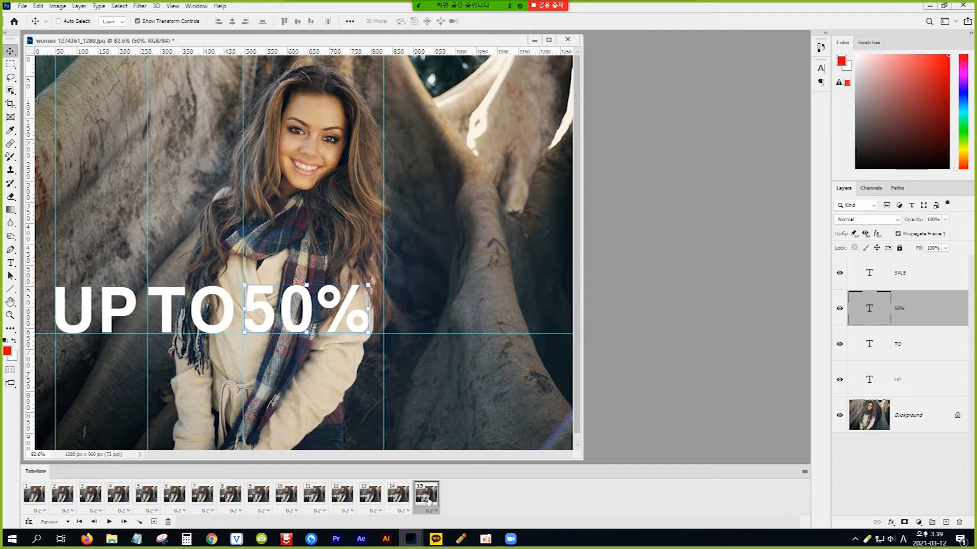
Tween the "50%" movement across frames 11 to 15 and play the animation to check it.
{"action": "left_click", "coordinate": [312, 496], "text": "shift"}
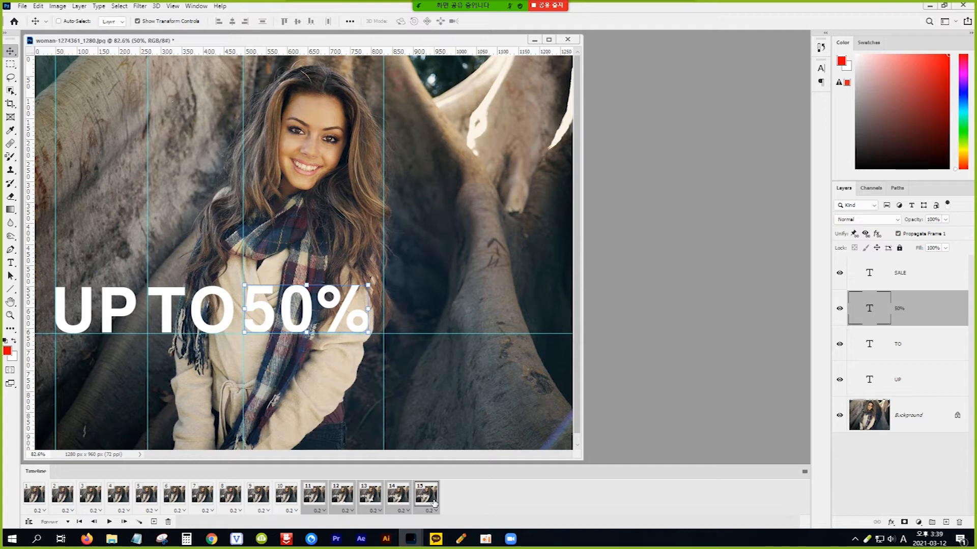
{"action": "key", "text": "space"}
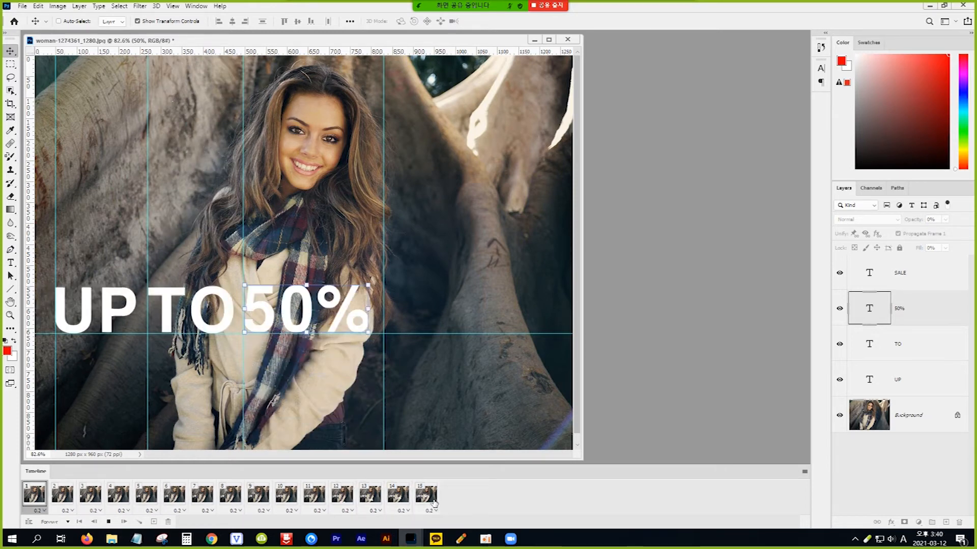
{"action": "key", "text": "space"}
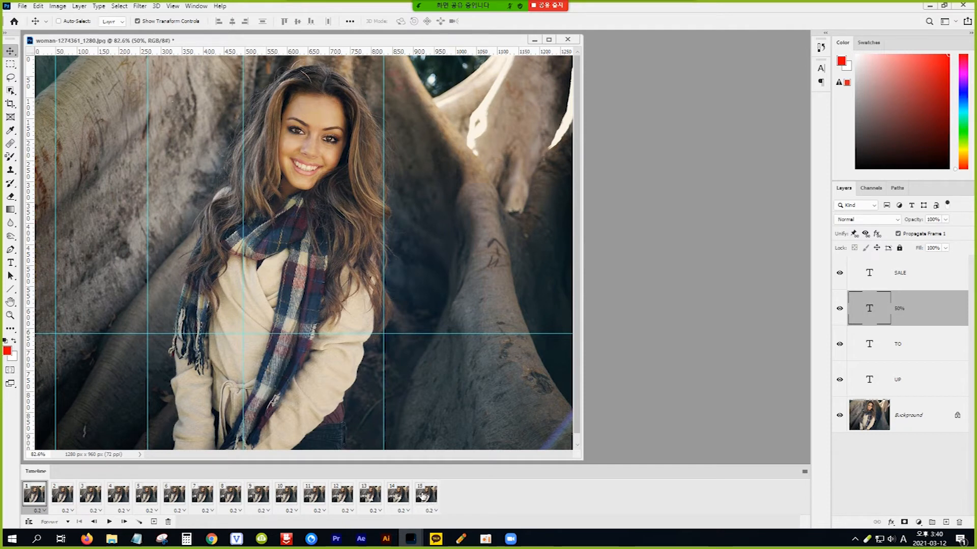
From frame 15, select the "SALE" text layer and duplicate the current frame five times, adding frames 16 to 20.
{"action": "left_click", "coordinate": [423, 496]}
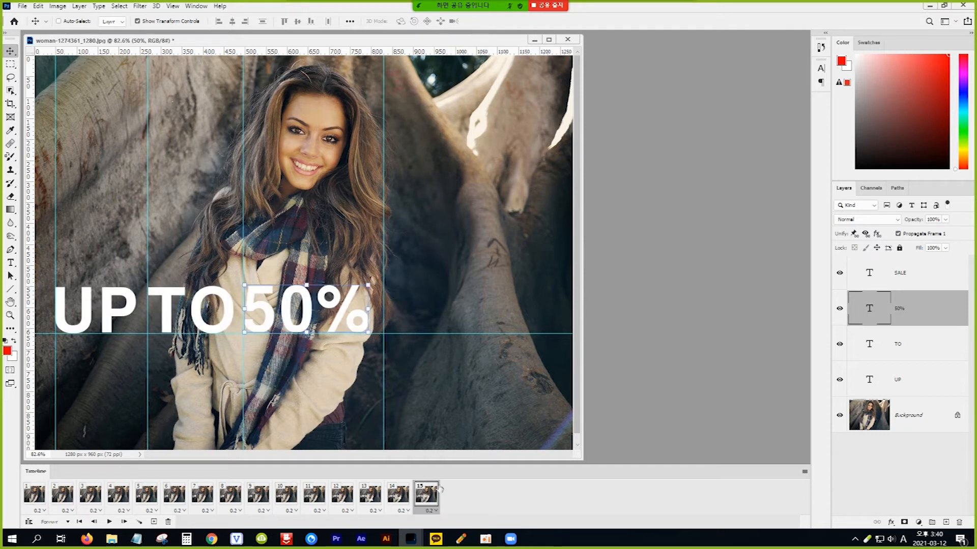
{"action": "left_click", "coordinate": [914, 276]}
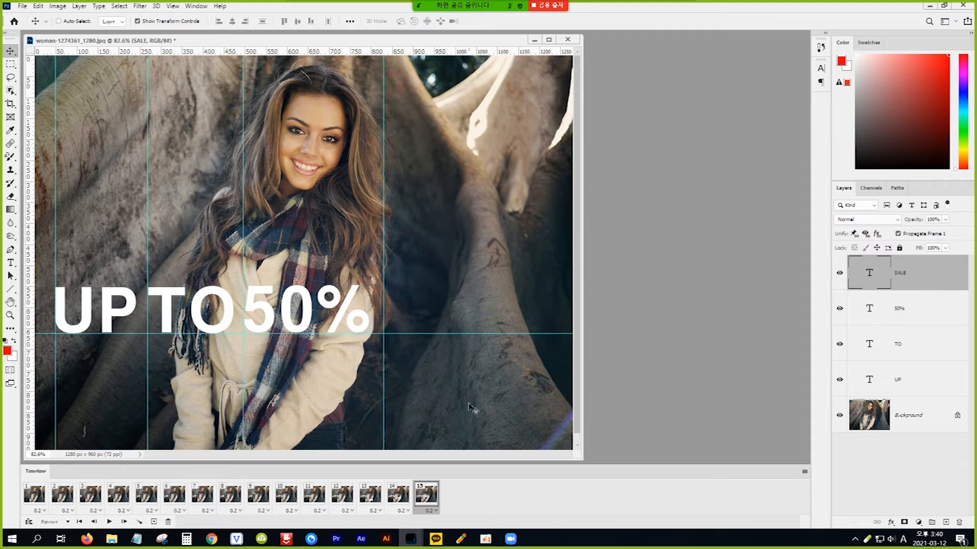
{"action": "left_click", "coordinate": [154, 522]}
{"action": "left_click", "coordinate": [154, 522]}
{"action": "left_click", "coordinate": [154, 522]}
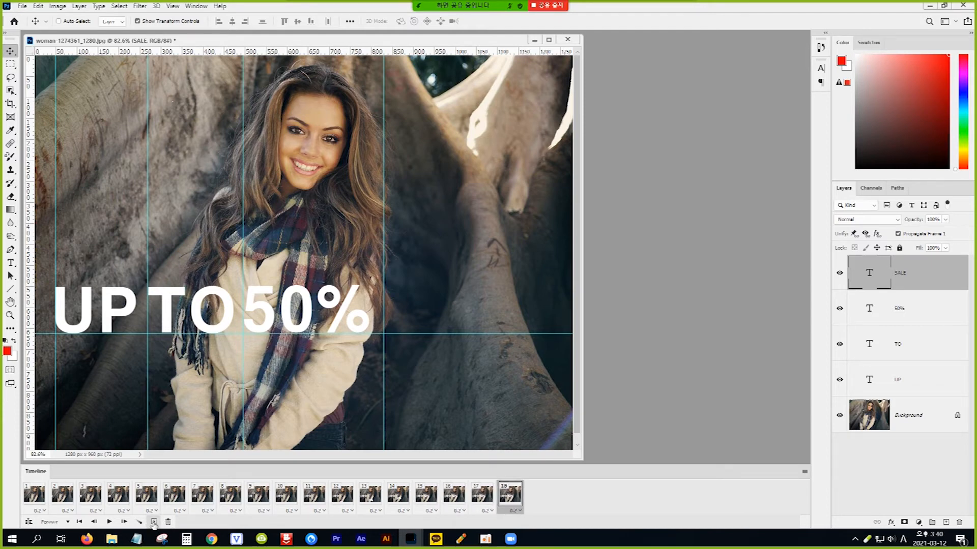
{"action": "left_click", "coordinate": [154, 522]}
{"action": "left_click", "coordinate": [153, 522]}
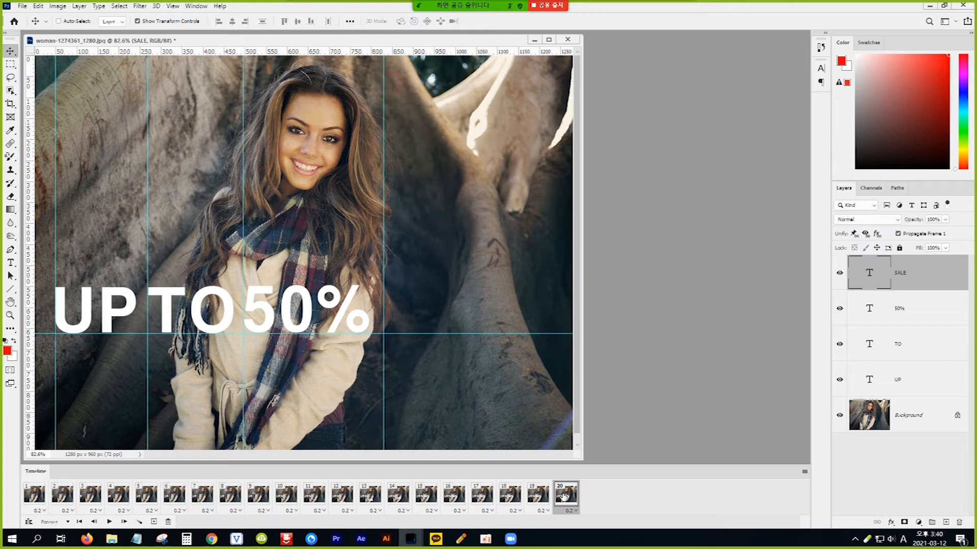
In frame 20, move the "SALE" text horizontally to the left until its left edge meets the last vertical guide beside "50%".
{"action": "key", "text": "shift+Left"}
{"action": "key", "text": "shift+Left"}
{"action": "key", "text": "shift+Left"}
{"action": "key", "text": "shift+Left"}
{"action": "key", "text": "shift+Left"}
{"action": "key", "text": "shift+Left"}
{"action": "key", "text": "shift+Left"}
{"action": "key", "text": "shift+Left"}
{"action": "key", "text": "shift+Left"}
{"action": "key", "text": "shift+Left"}
{"action": "key", "text": "shift+Left"}
{"action": "key", "text": "shift+Left"}
{"action": "key", "text": "shift+Left"}
{"action": "key", "text": "shift+Left"}
{"action": "key", "text": "shift+Left"}
{"action": "key", "text": "shift+Left"}
{"action": "key", "text": "shift+Left"}
{"action": "key", "text": "shift+Left"}
{"action": "key", "text": "shift+Left"}
{"action": "key", "text": "shift+Left"}
{"action": "key", "text": "shift+Left"}
{"action": "key", "text": "shift+Left"}
{"action": "key", "text": "shift+Left"}
{"action": "key", "text": "shift+Left"}
{"action": "key", "text": "shift+Left"}
{"action": "key", "text": "shift+Left"}
{"action": "key", "text": "shift+Left"}
{"action": "key", "text": "shift+Left"}
{"action": "key", "text": "shift+Left"}
{"action": "key", "text": "shift+Left"}
{"action": "key", "text": "shift+Left"}
{"action": "key", "text": "shift+Left"}
{"action": "key", "text": "shift+Left"}
{"action": "key", "text": "shift+Left"}
{"action": "key", "text": "shift+Left"}
{"action": "key", "text": "shift+Left"}
{"action": "key", "text": "shift+Left"}
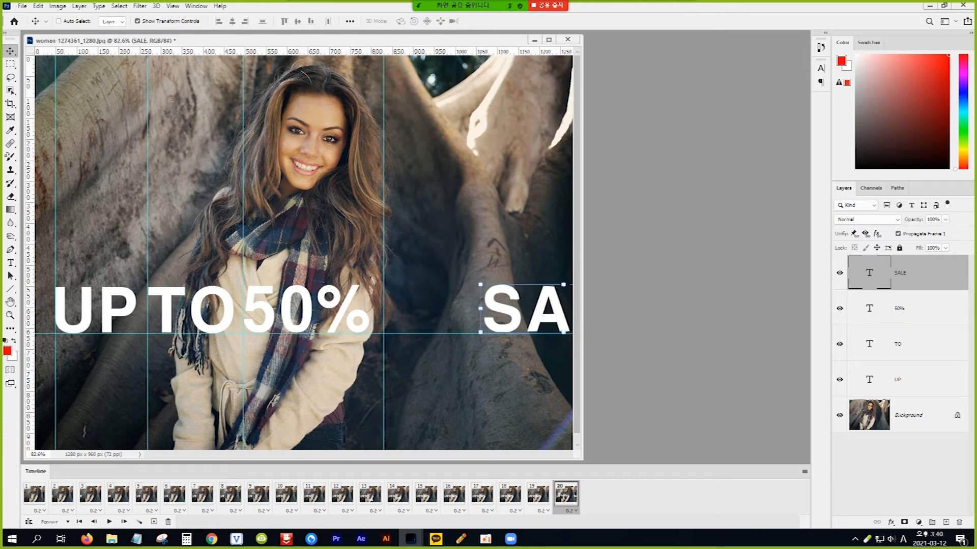
{"action": "key", "text": "shift+Left"}
{"action": "key", "text": "shift+Left"}
{"action": "key", "text": "shift+Left"}
{"action": "key", "text": "shift+Left"}
{"action": "key", "text": "shift+Left"}
{"action": "key", "text": "shift+Left"}
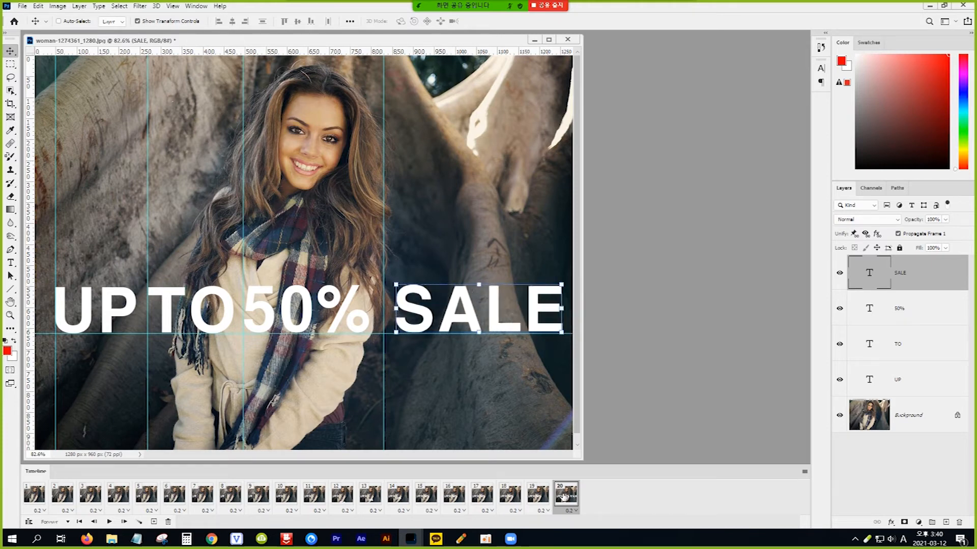
{"action": "key", "text": "Left"}
{"action": "key", "text": "Left"}
{"action": "key", "text": "Left"}
{"action": "key", "text": "Left"}
{"action": "key", "text": "Left"}
{"action": "key", "text": "Left"}
{"action": "key", "text": "Left"}
{"action": "key", "text": "Left"}
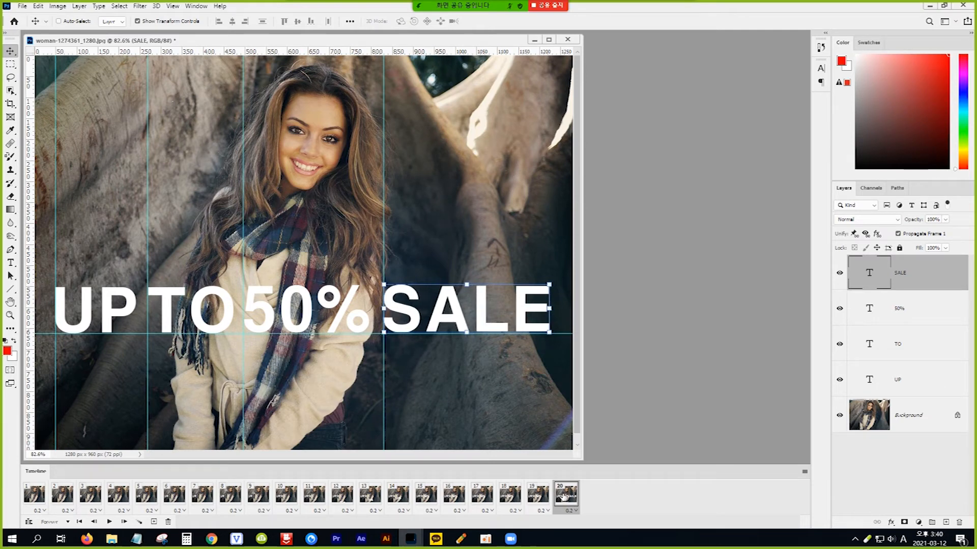
Tween the "SALE" movement across frames 16 to 20, play the animation to check it and return to frame 20.
{"action": "left_click", "coordinate": [453, 499], "text": "shift"}
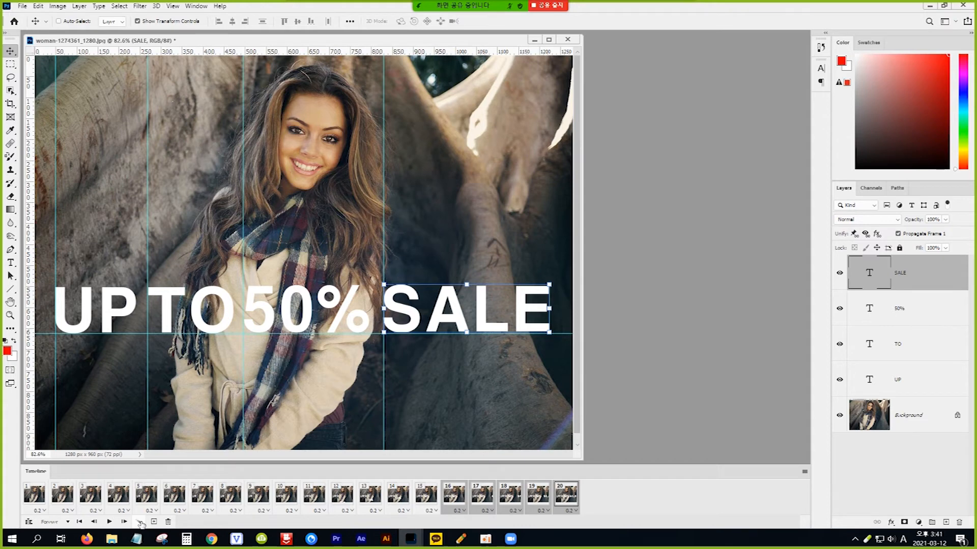
{"action": "key", "text": "space"}
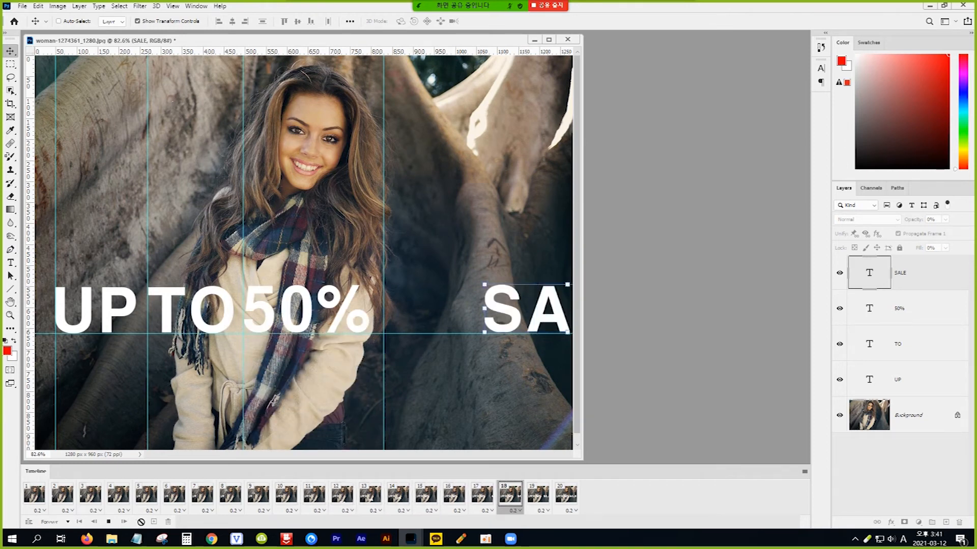
{"action": "key", "text": "space"}
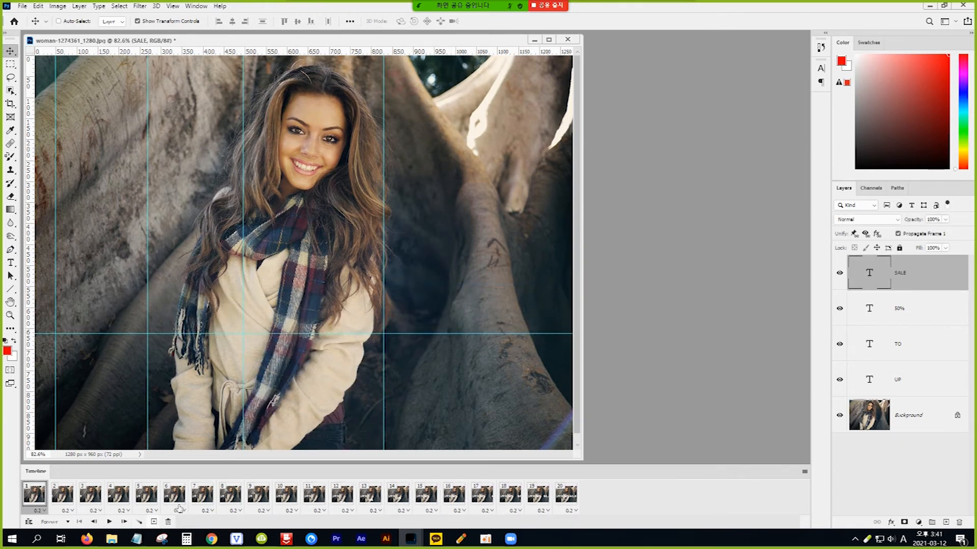
{"action": "left_click", "coordinate": [566, 495]}
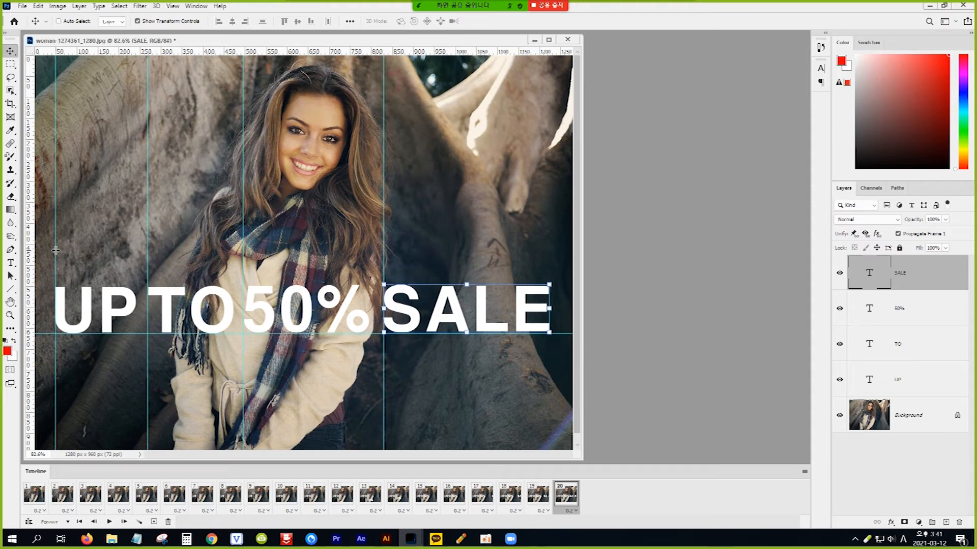
Remove the four vertical guides and the horizontal guide from the canvas and hide the rulers.
{"action": "left_click_drag", "start_coordinate": [55, 250], "coordinate": [20, 244]}
{"action": "left_click_drag", "start_coordinate": [144, 251], "coordinate": [6, 235]}
{"action": "left_click_drag", "start_coordinate": [243, 265], "coordinate": [20, 246]}
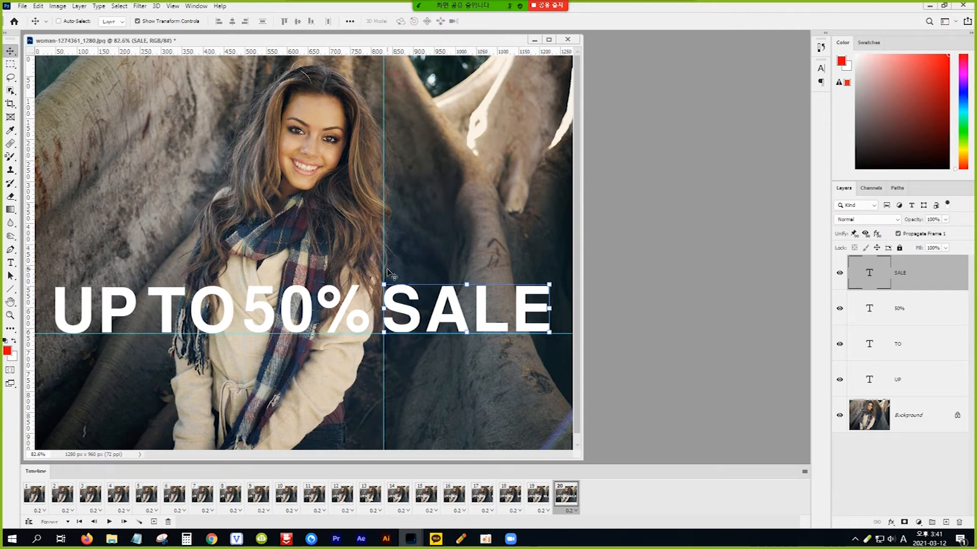
{"action": "left_click_drag", "start_coordinate": [389, 275], "coordinate": [20, 249]}
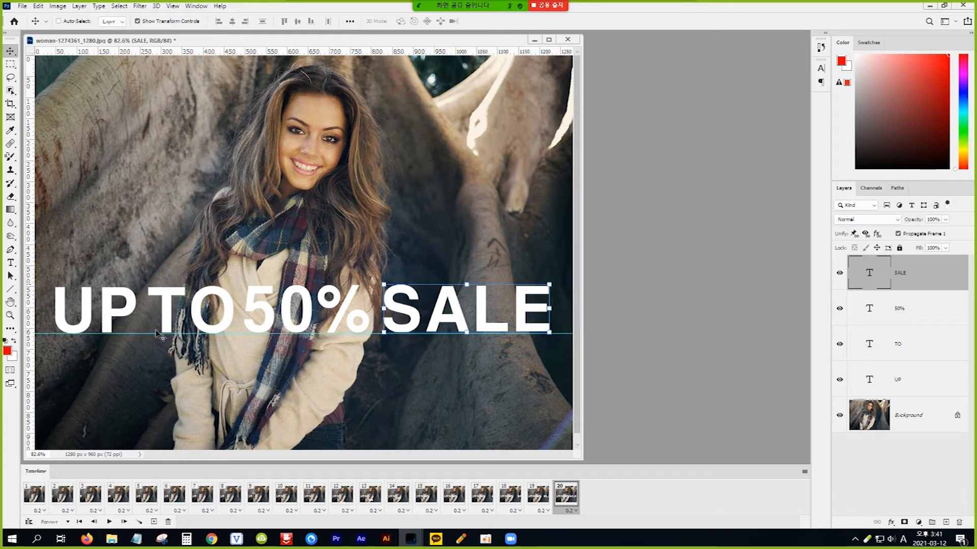
{"action": "left_click_drag", "start_coordinate": [237, 334], "coordinate": [203, 46]}
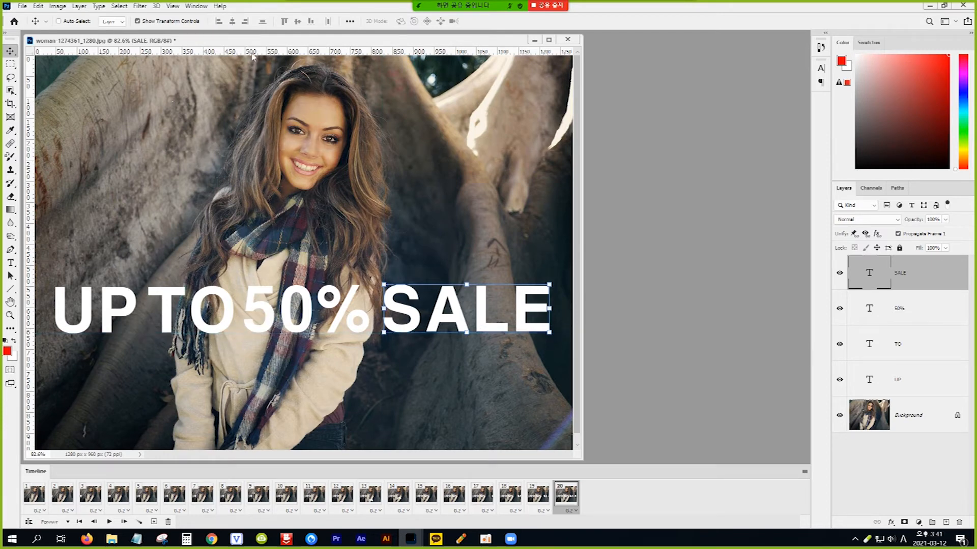
{"action": "left_click", "coordinate": [173, 7]}
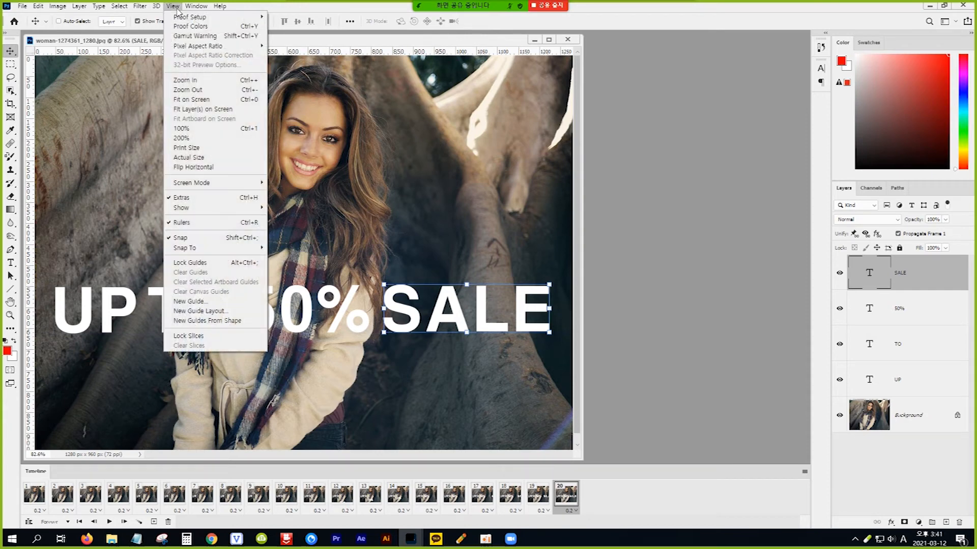
{"action": "left_click", "coordinate": [182, 223]}
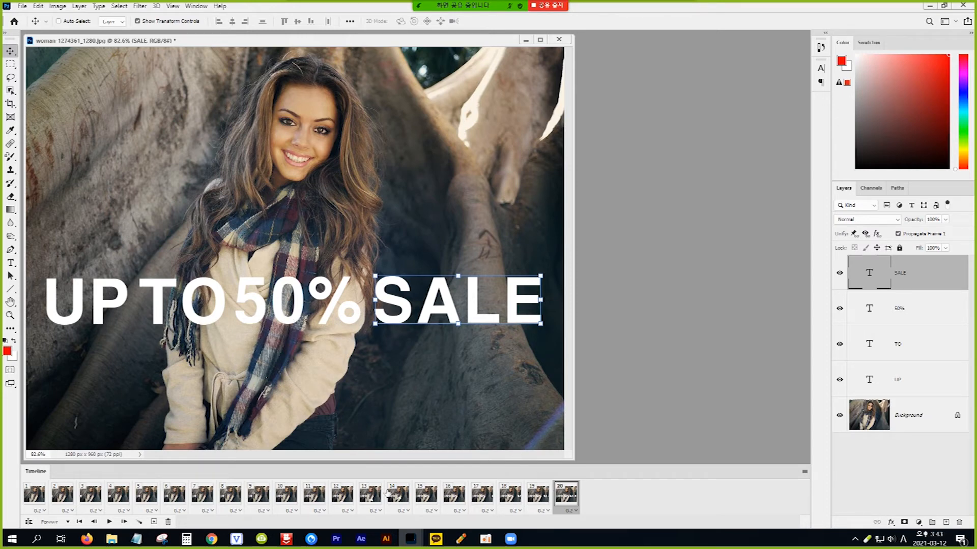
Add frames 21 to 24, hiding one more word in each, in the order "UP", "TO", "50%" and "SALE".
{"action": "left_click", "coordinate": [154, 522]}
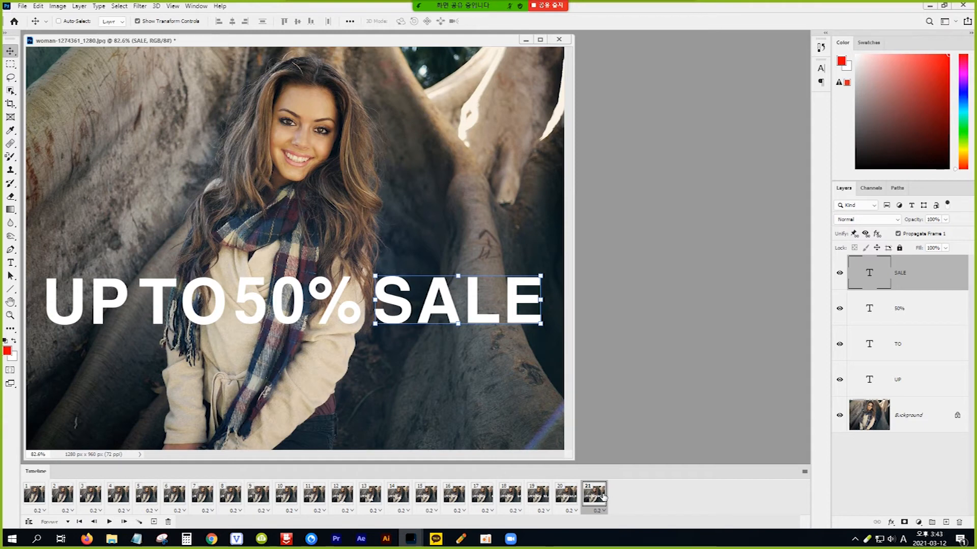
{"action": "left_click", "coordinate": [840, 381]}
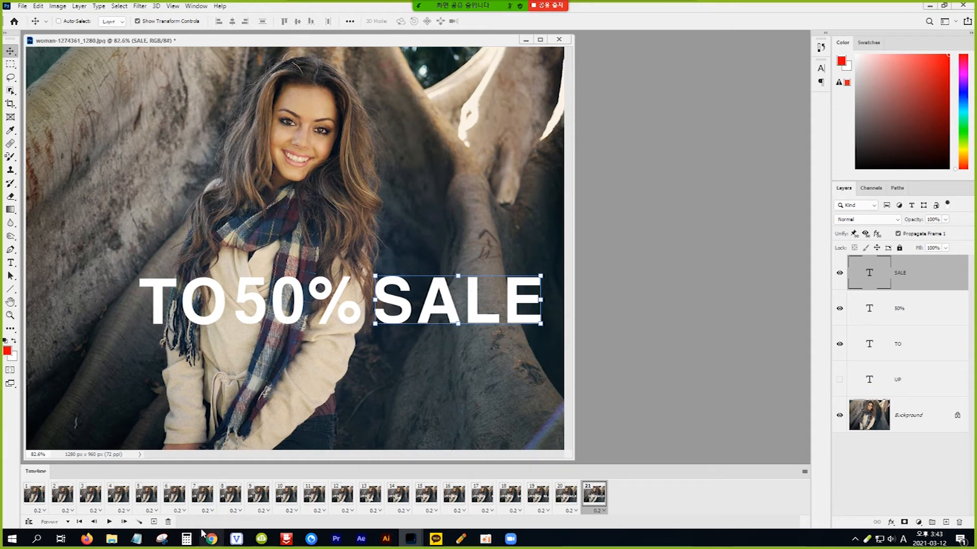
{"action": "left_click", "coordinate": [153, 522]}
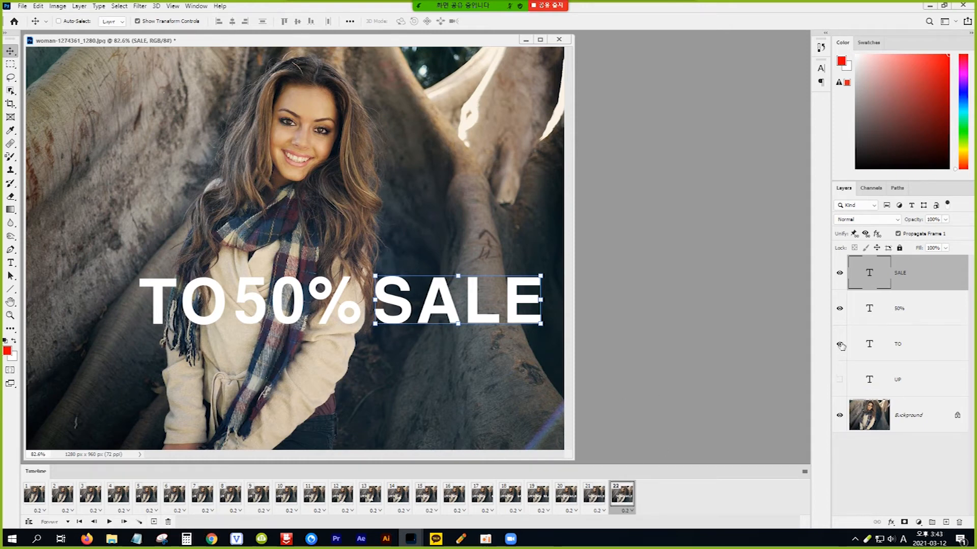
{"action": "left_click", "coordinate": [840, 344]}
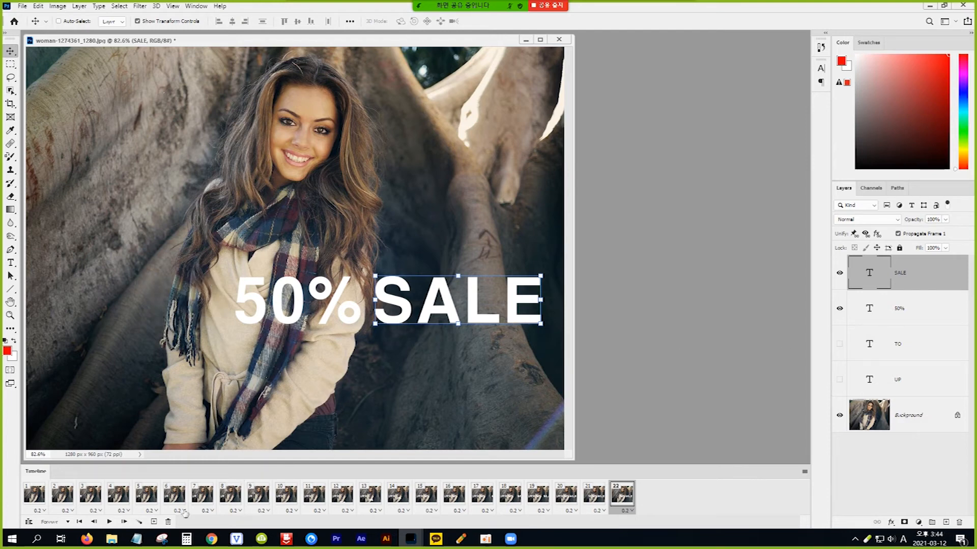
{"action": "left_click", "coordinate": [154, 522]}
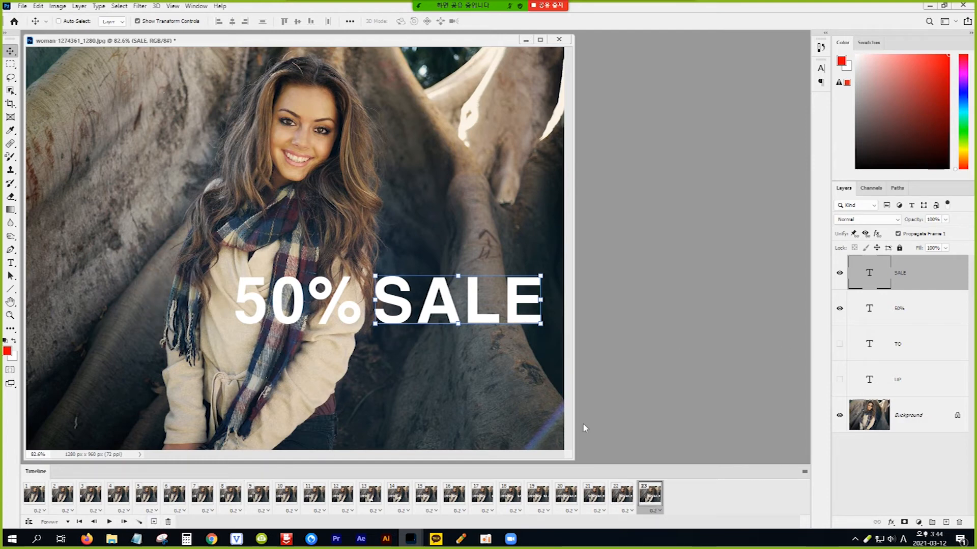
{"action": "left_click", "coordinate": [840, 309]}
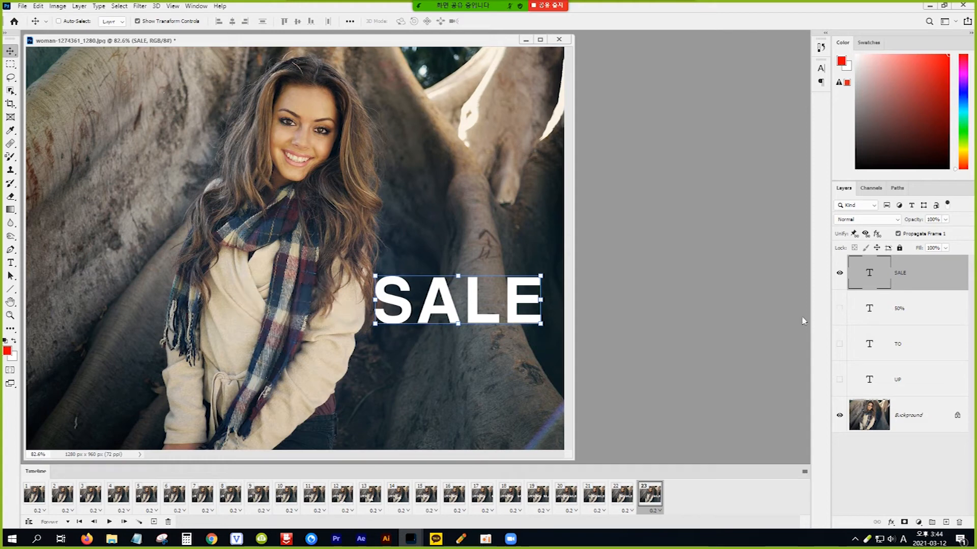
{"action": "left_click", "coordinate": [153, 521]}
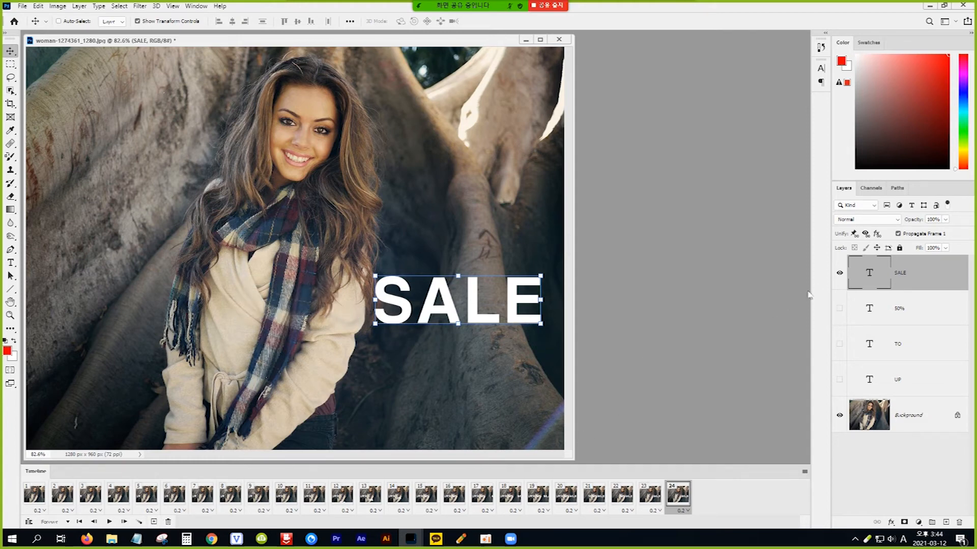
{"action": "left_click", "coordinate": [840, 275]}
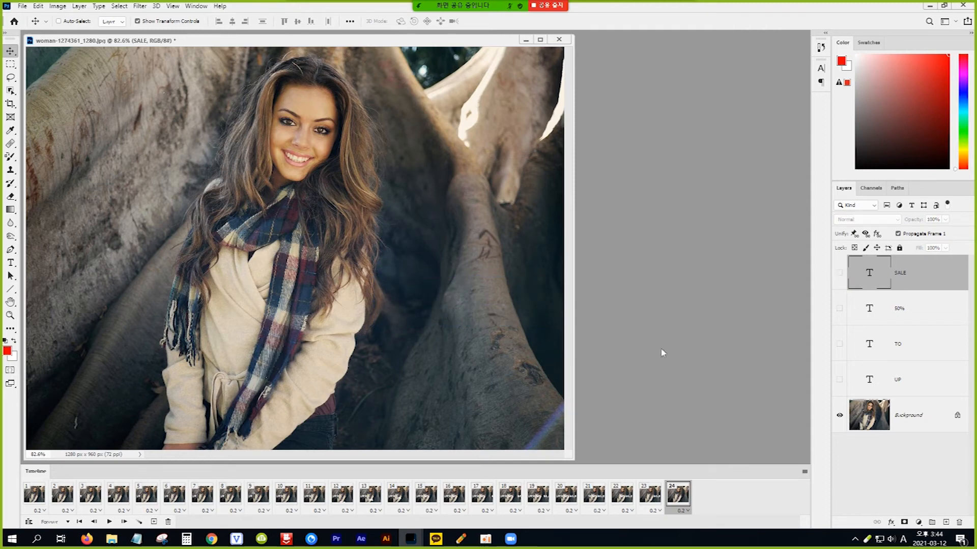
Add frames 25 to 28, showing one more word in each, in the order "UP", "TO", "50%" and "SALE".
{"action": "left_click", "coordinate": [154, 521]}
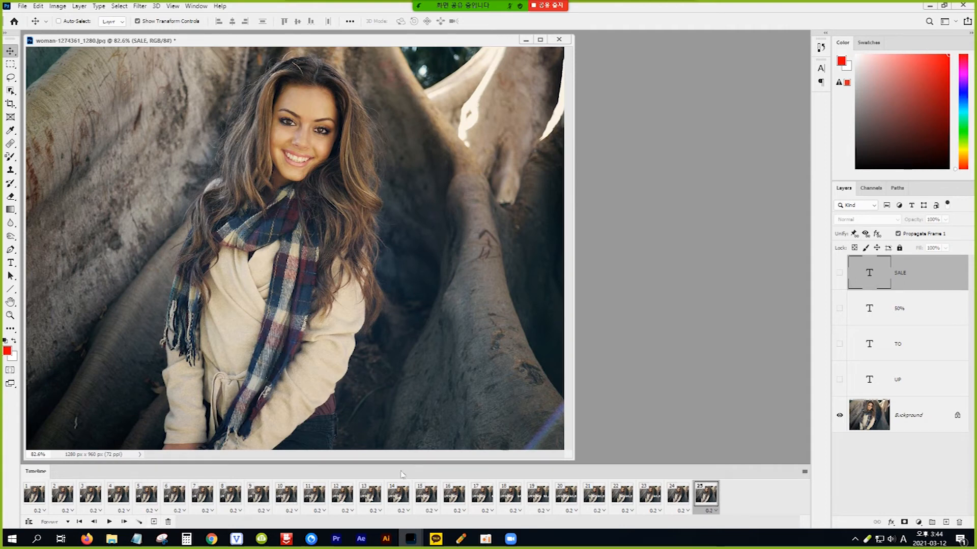
{"action": "left_click", "coordinate": [839, 380]}
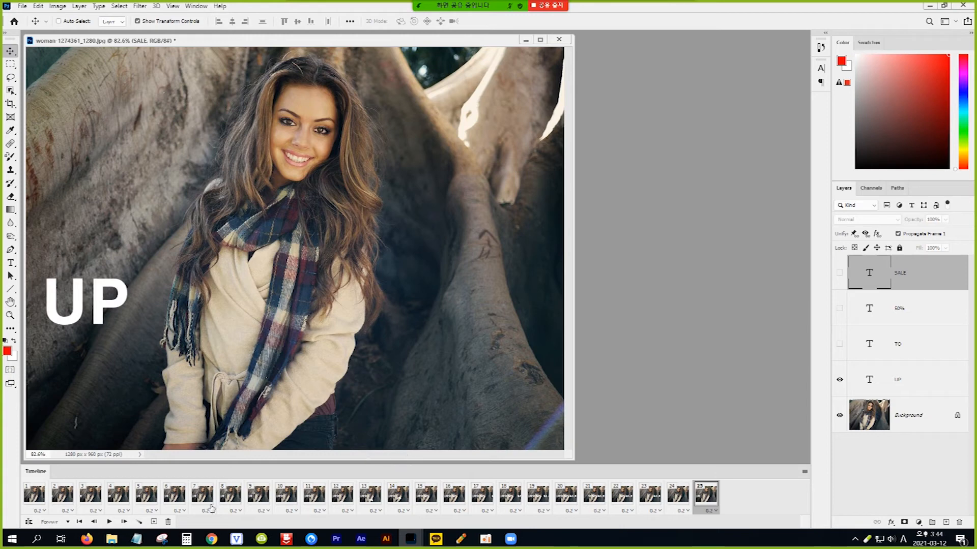
{"action": "left_click", "coordinate": [153, 522]}
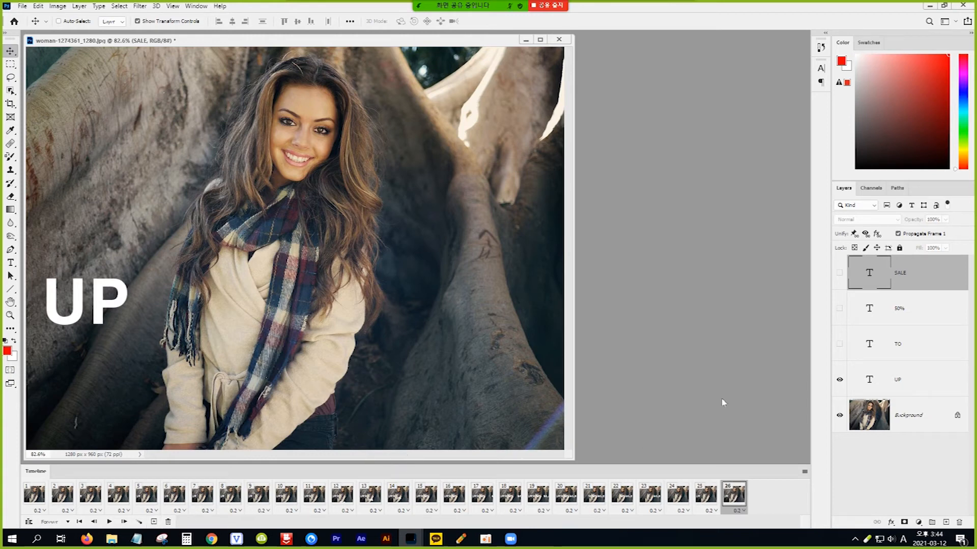
{"action": "left_click", "coordinate": [840, 345]}
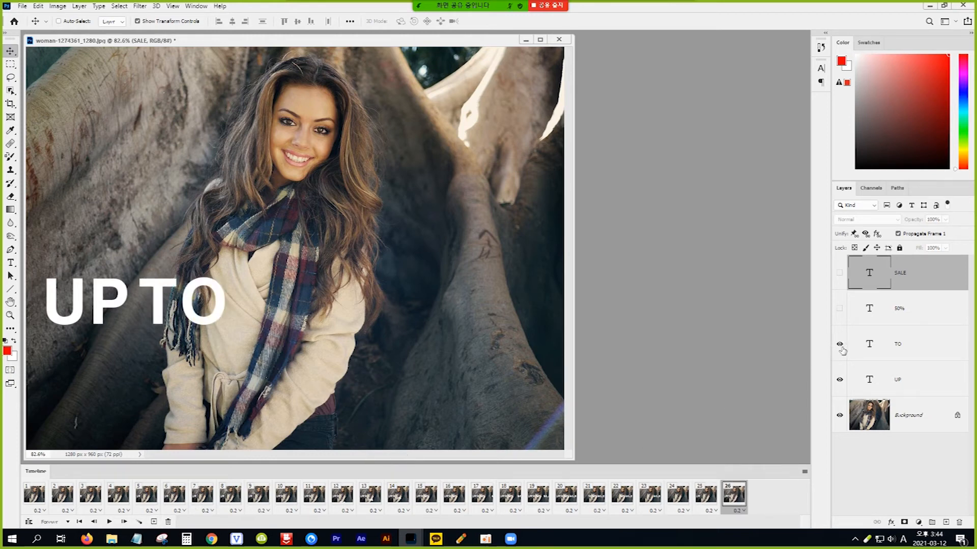
{"action": "left_click", "coordinate": [153, 522]}
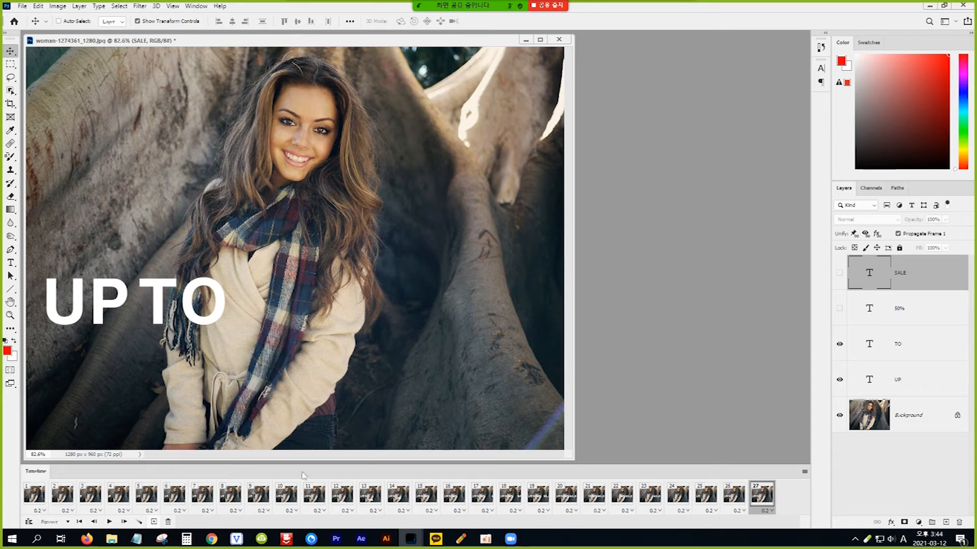
{"action": "left_click", "coordinate": [840, 308]}
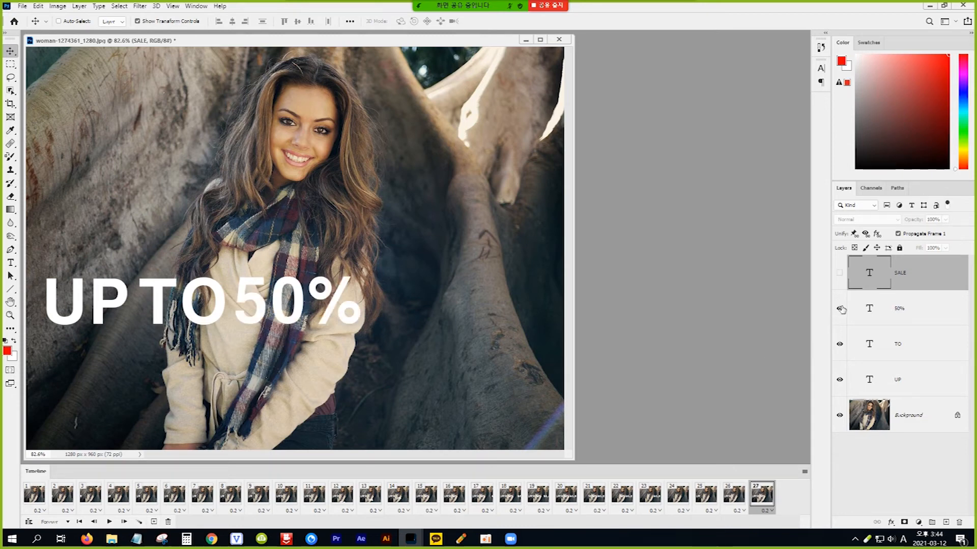
{"action": "left_click", "coordinate": [153, 522]}
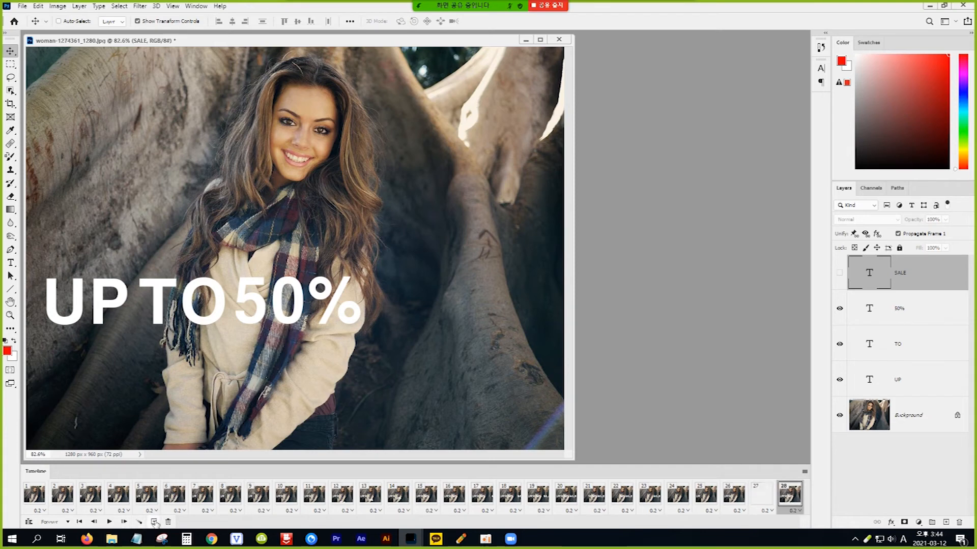
{"action": "left_click", "coordinate": [840, 274]}
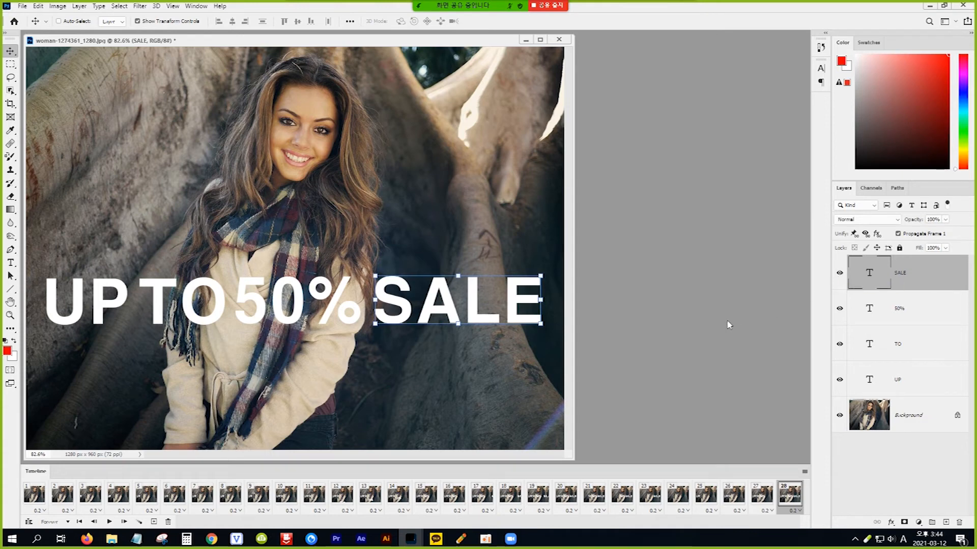
Play the animation to check the word-by-word reappearance and return to frame 28.
{"action": "key", "text": "space"}
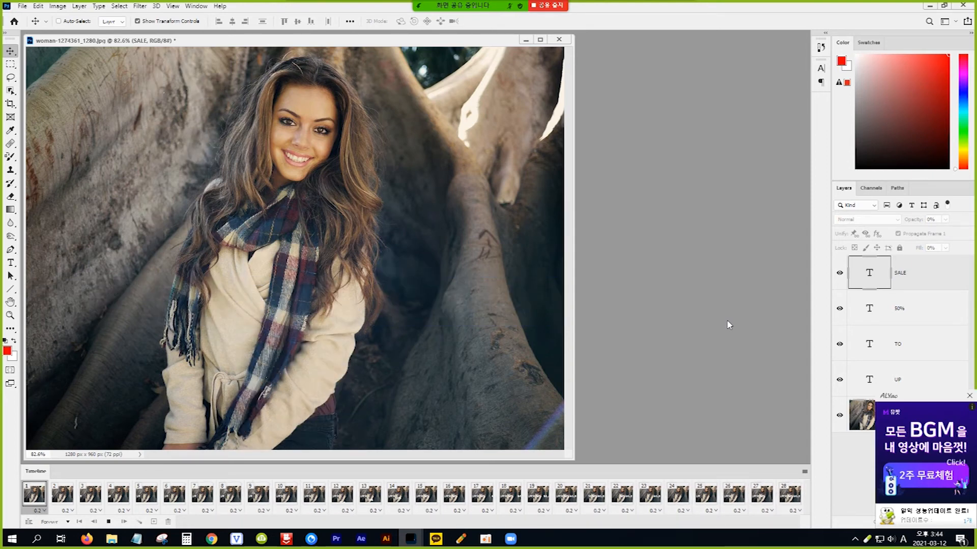
{"action": "key", "text": "space"}
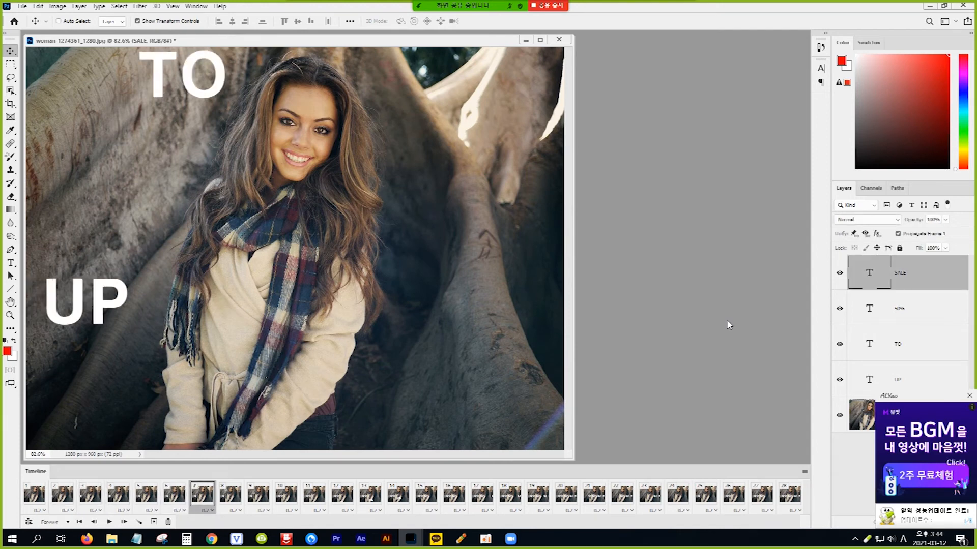
{"action": "left_click", "coordinate": [798, 497]}
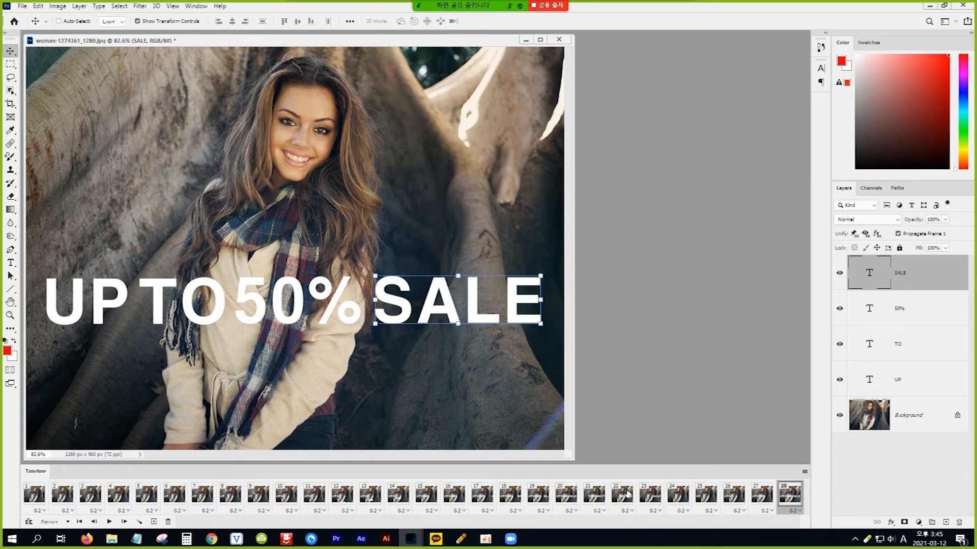
Add frame 29 with all four words hidden and frame 30 with all four shown, and review frames 28 and 29.
{"action": "left_click", "coordinate": [154, 523]}
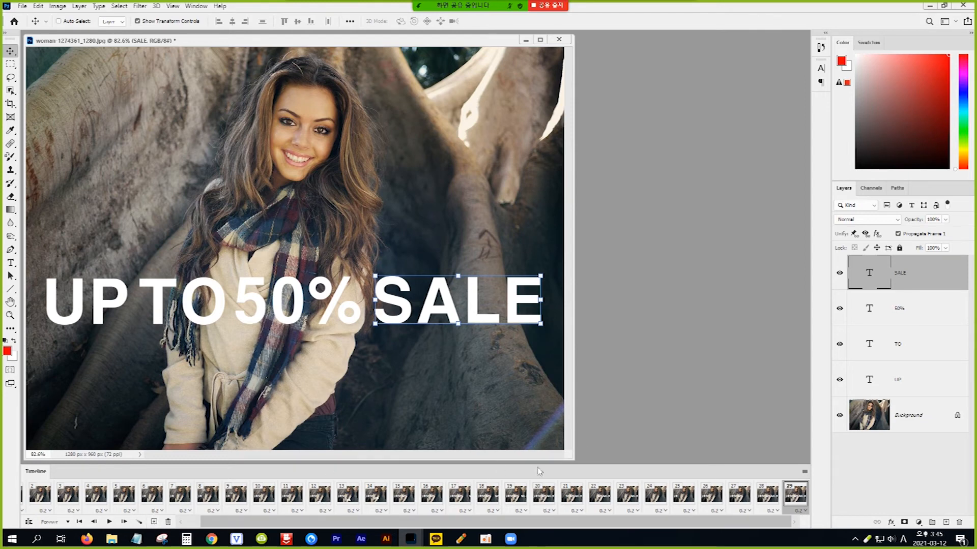
{"action": "left_click_drag", "start_coordinate": [840, 273], "coordinate": [839, 380]}
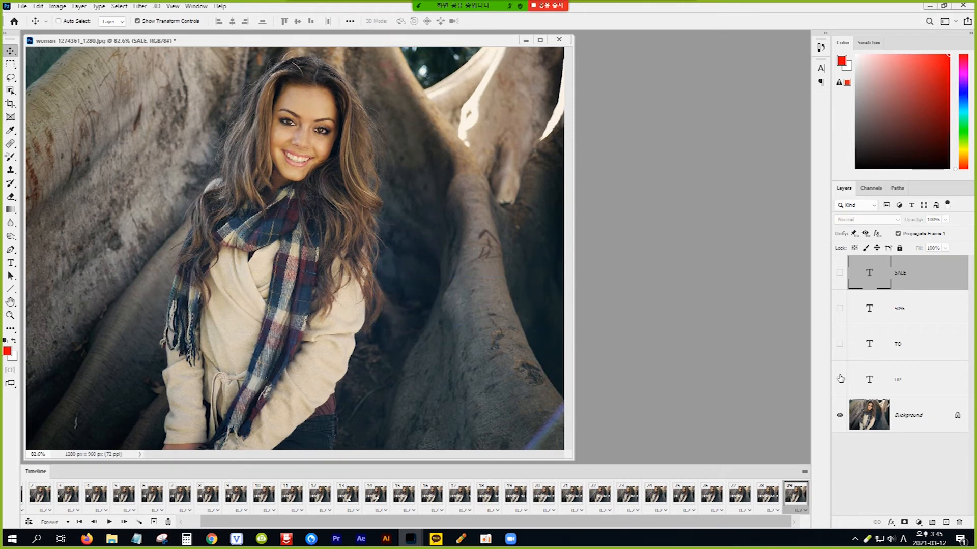
{"action": "left_click", "coordinate": [154, 522]}
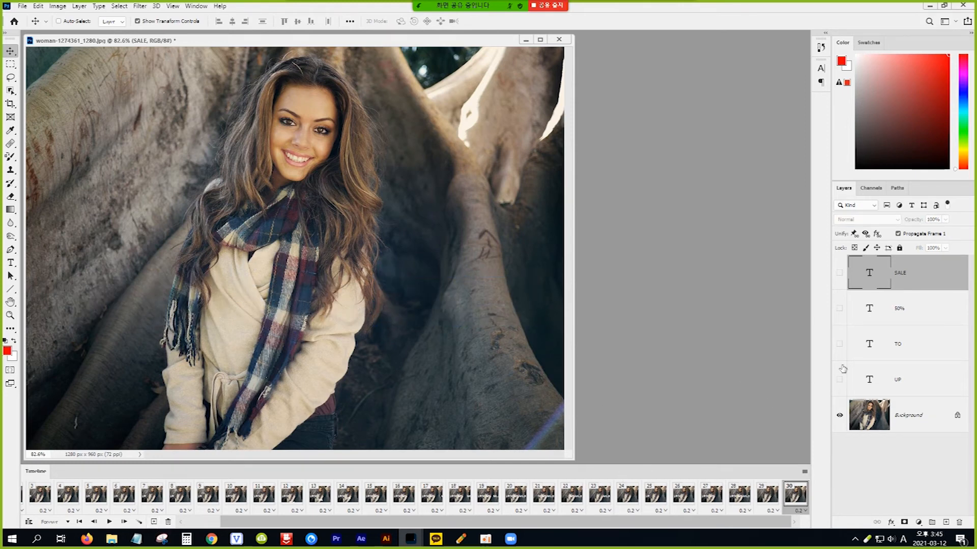
{"action": "left_click_drag", "start_coordinate": [840, 272], "coordinate": [841, 385]}
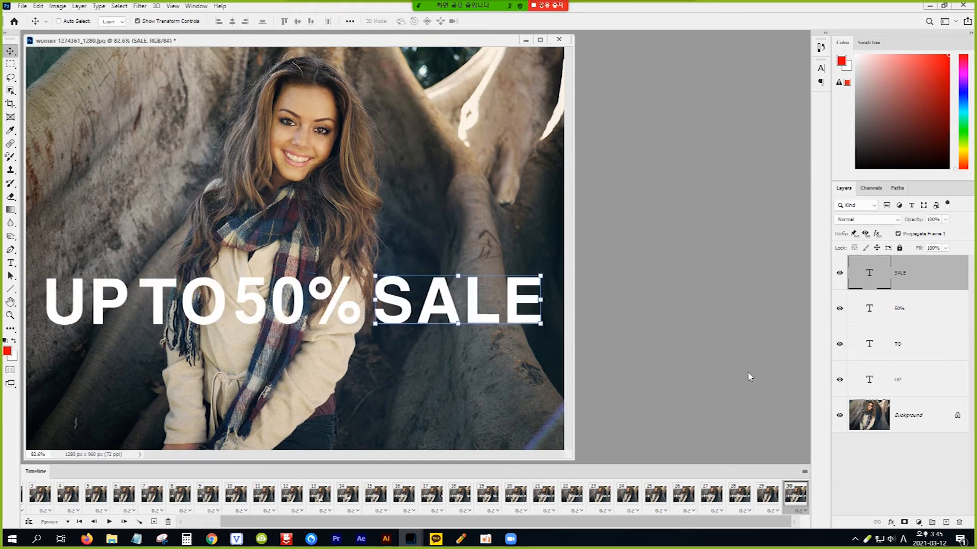
{"action": "left_click", "coordinate": [743, 496]}
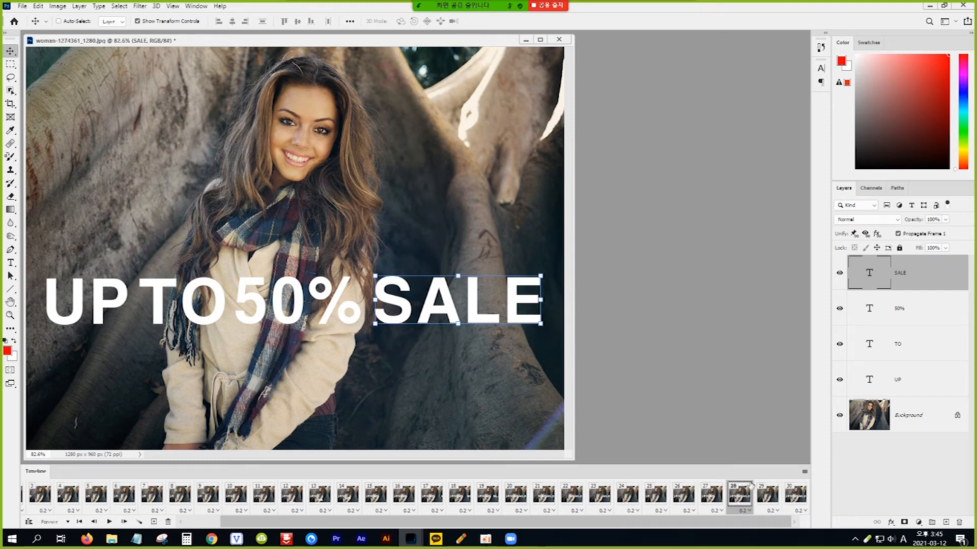
{"action": "left_click", "coordinate": [770, 496]}
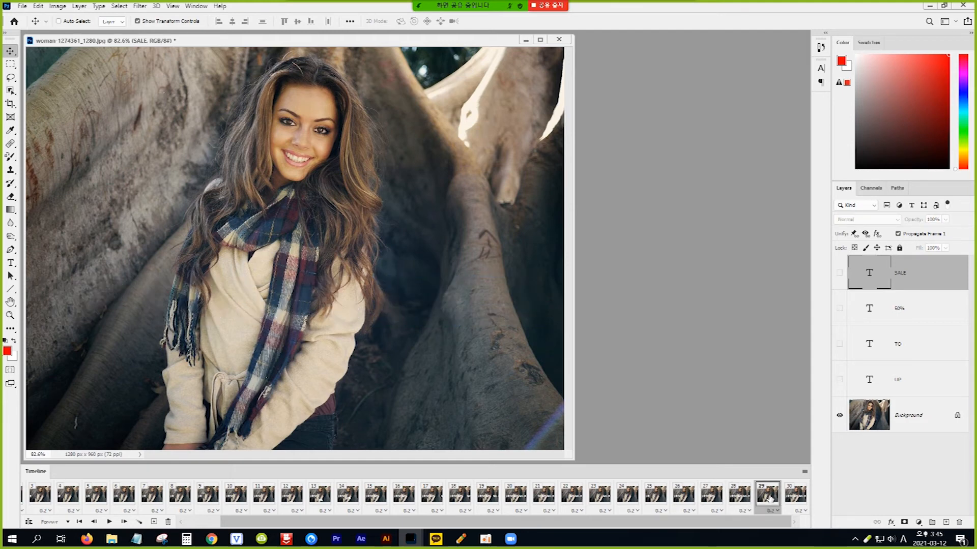
Copy frames 29 and 30 together and paste them after the selection to repeat the blink.
{"action": "left_click", "coordinate": [800, 495]}
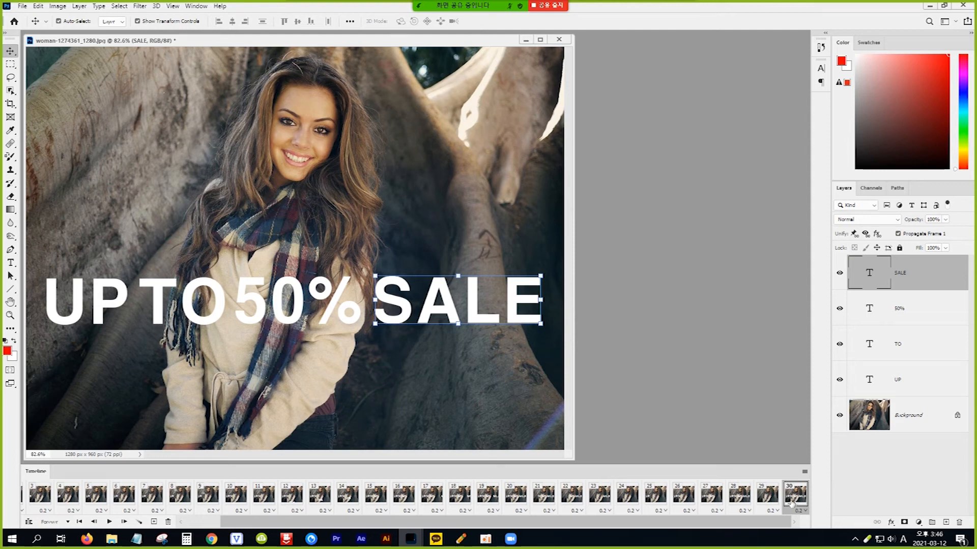
{"action": "left_click", "coordinate": [770, 495], "text": "shift"}
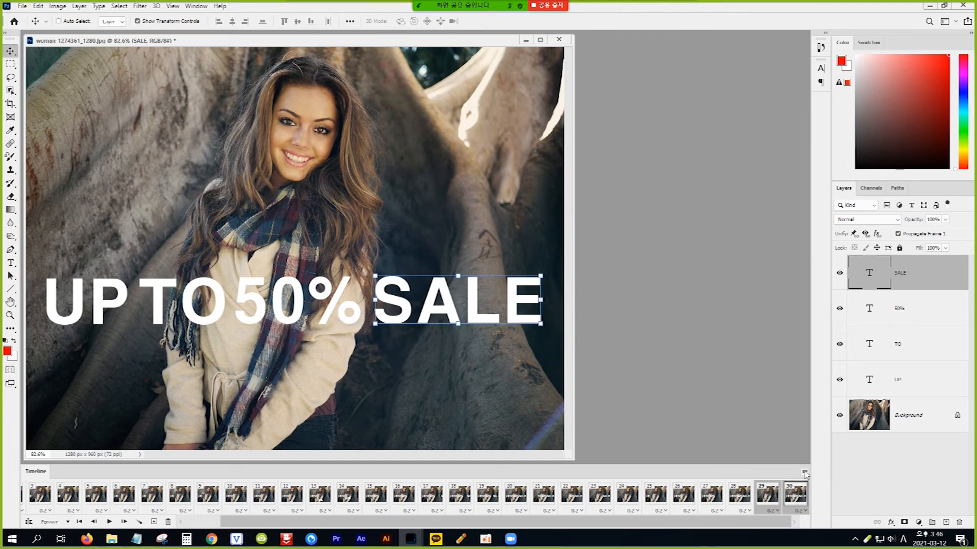
{"action": "left_click", "coordinate": [804, 473]}
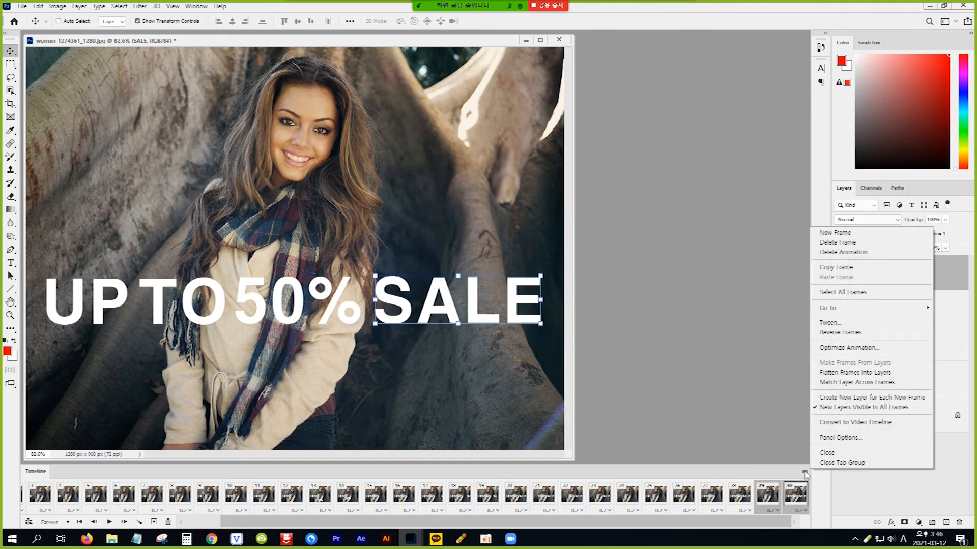
{"action": "left_click", "coordinate": [840, 269]}
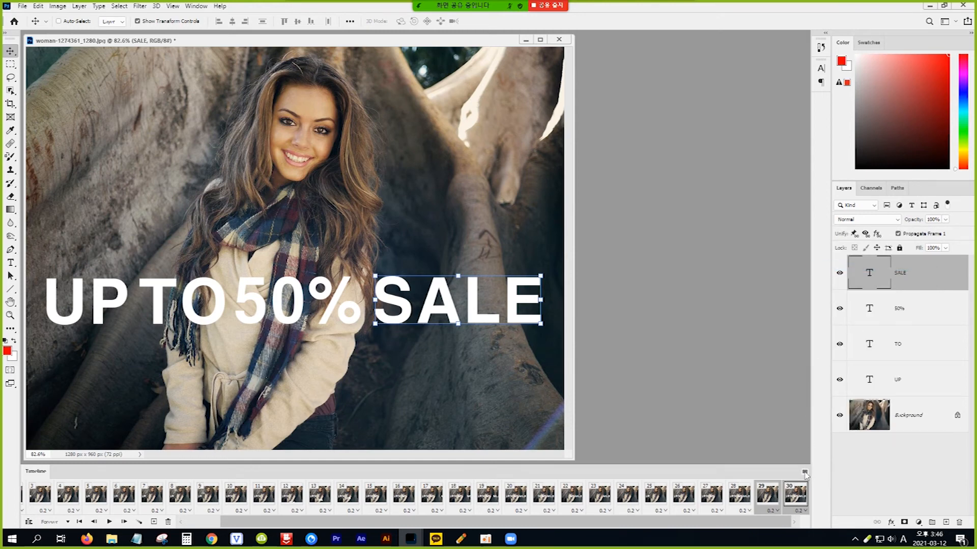
{"action": "left_click", "coordinate": [804, 473]}
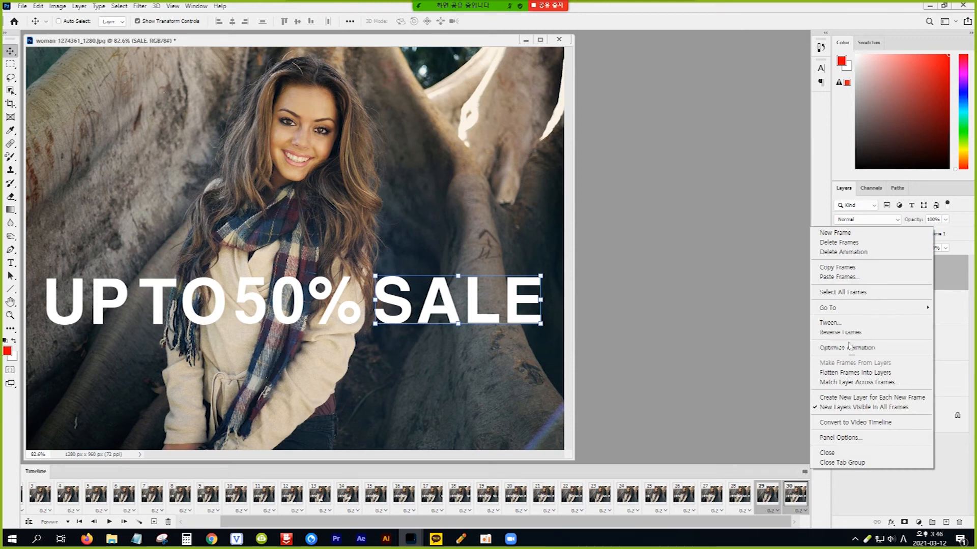
{"action": "left_click", "coordinate": [859, 277]}
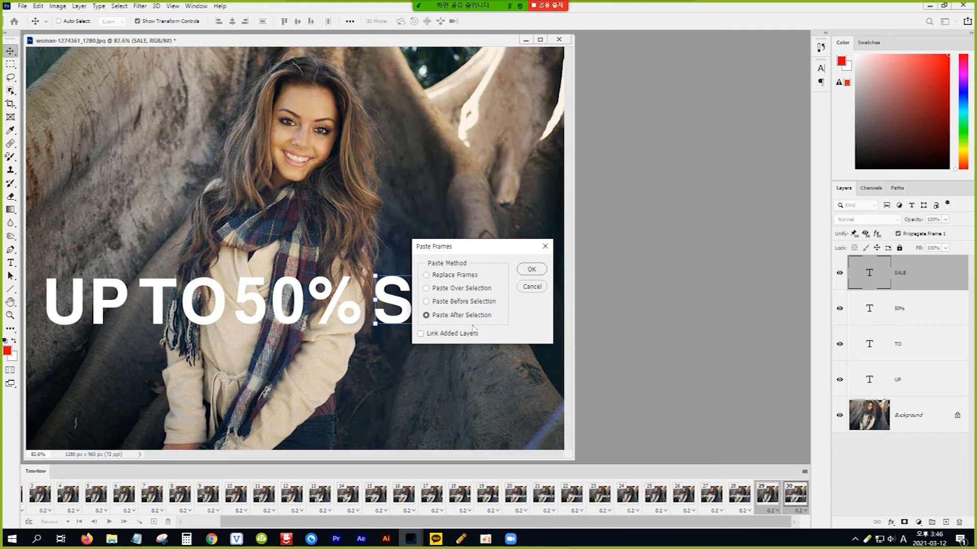
{"action": "left_click", "coordinate": [531, 270]}
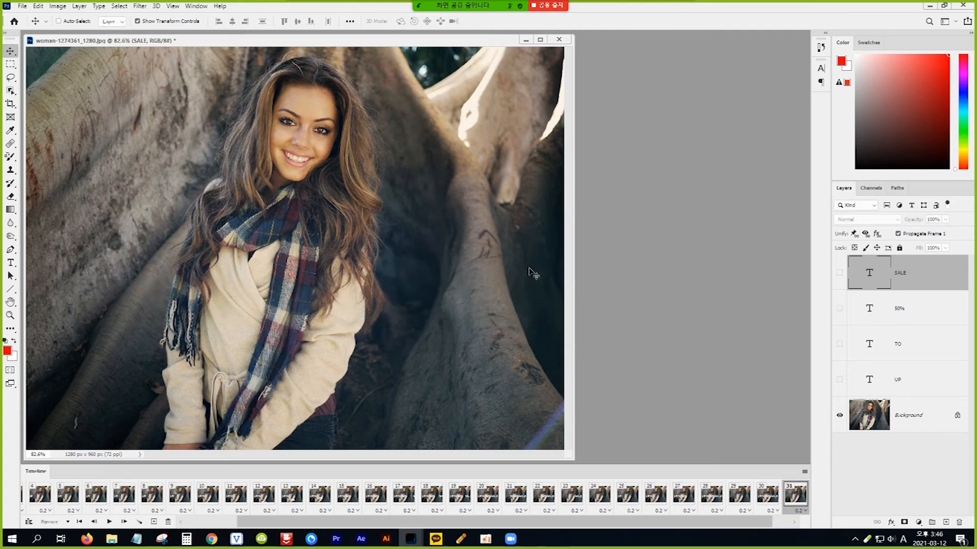
{"action": "scroll", "coordinate": [785, 503], "scroll_direction": "down", "scroll_amount": 1}
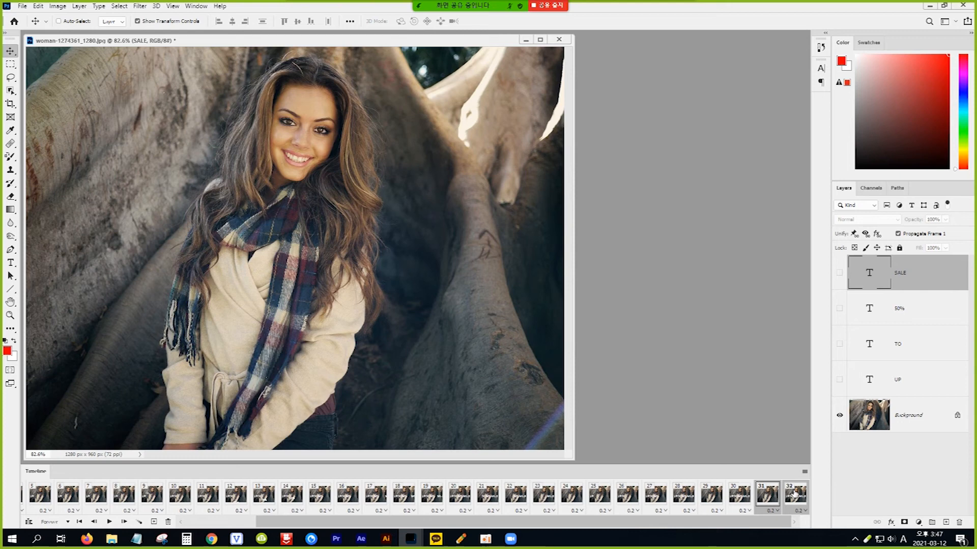
Play the animation from the start to check it, stop it and select frame 32.
{"action": "key", "text": "space"}
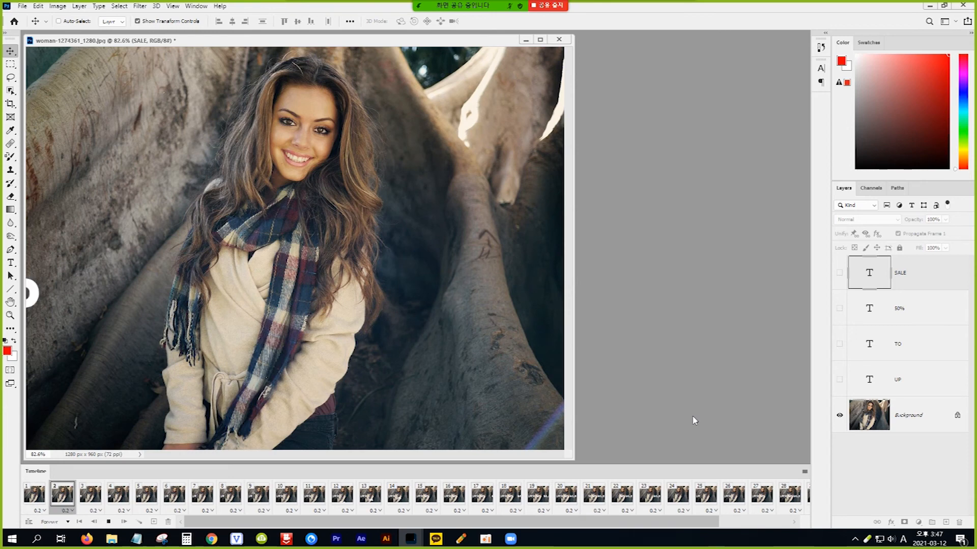
{"action": "key", "text": "space"}
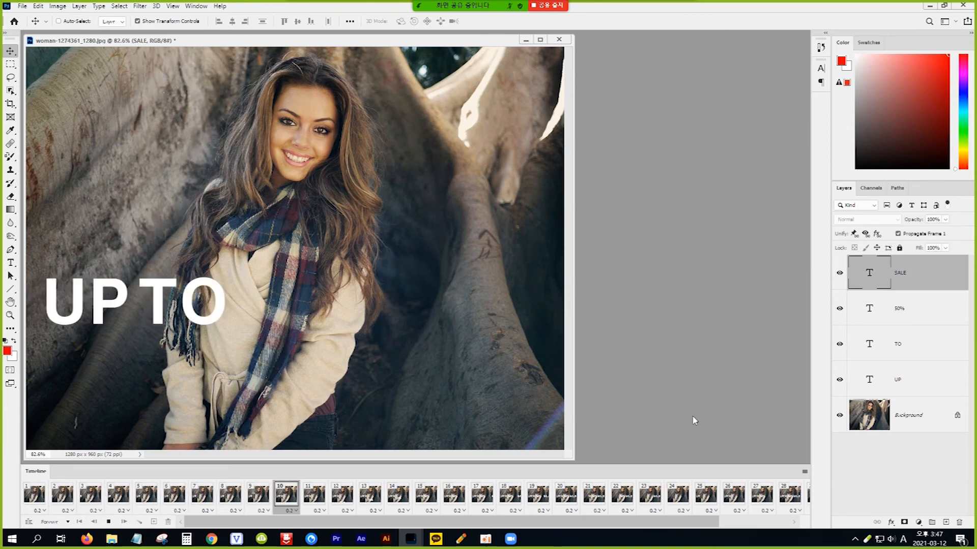
{"action": "left_click_drag", "start_coordinate": [708, 526], "coordinate": [790, 527]}
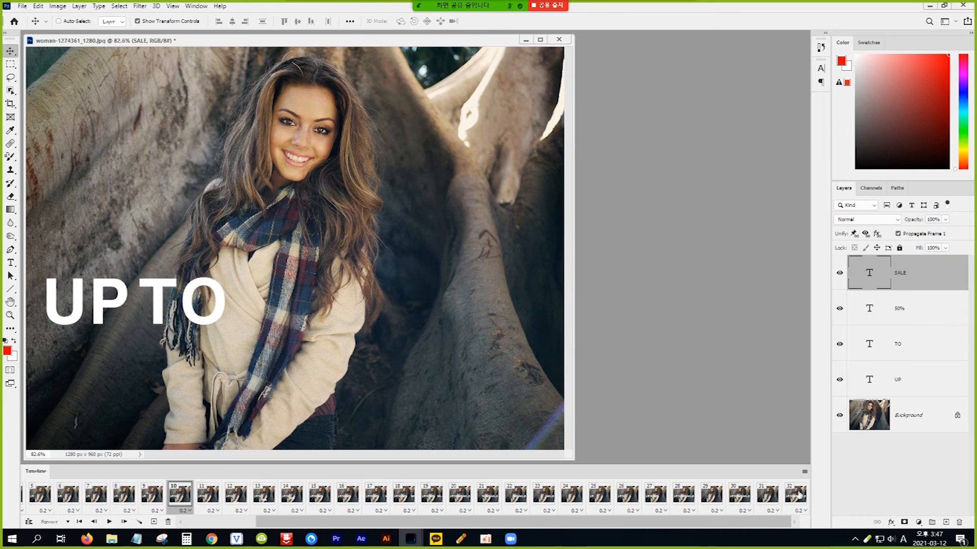
{"action": "left_click", "coordinate": [798, 493]}
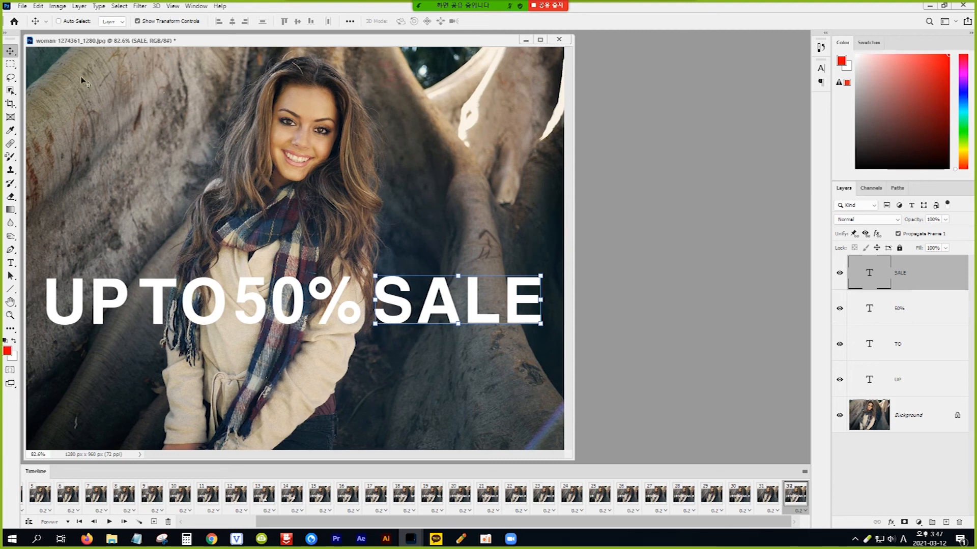
Export the animation with Save for Web as a GIF with matte None, saving woman-1274361_1280.gif to the desktop.
{"action": "left_click", "coordinate": [22, 6]}
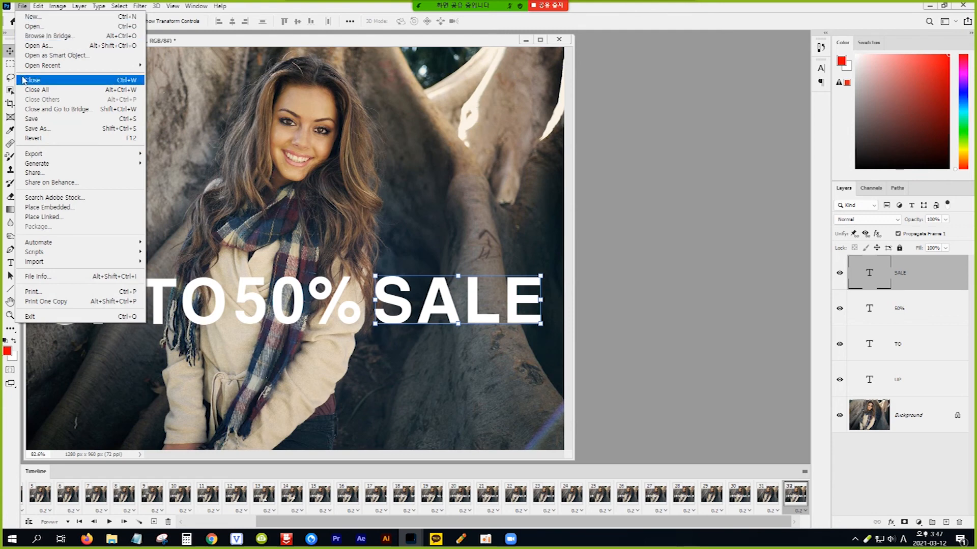
{"action": "mouse_move", "coordinate": [86, 157]}
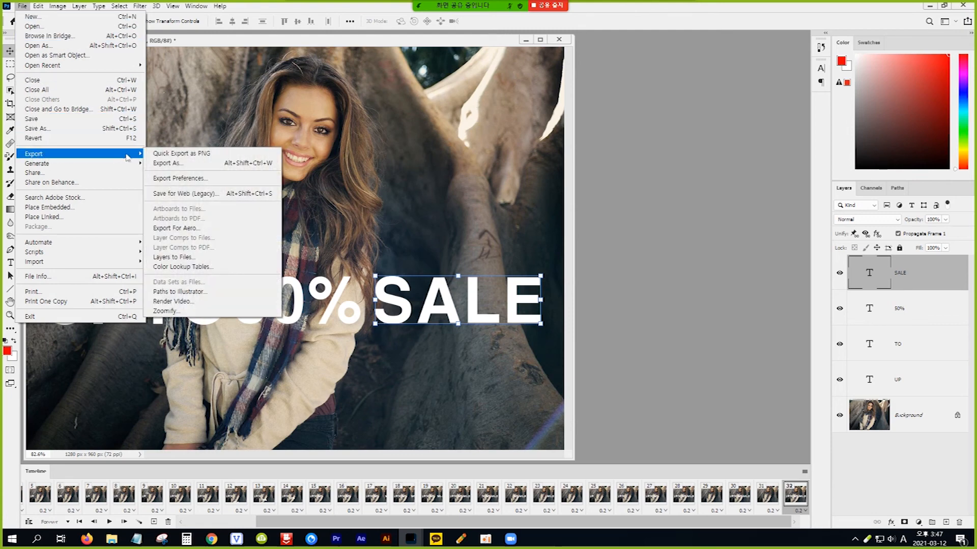
{"action": "left_click", "coordinate": [227, 195]}
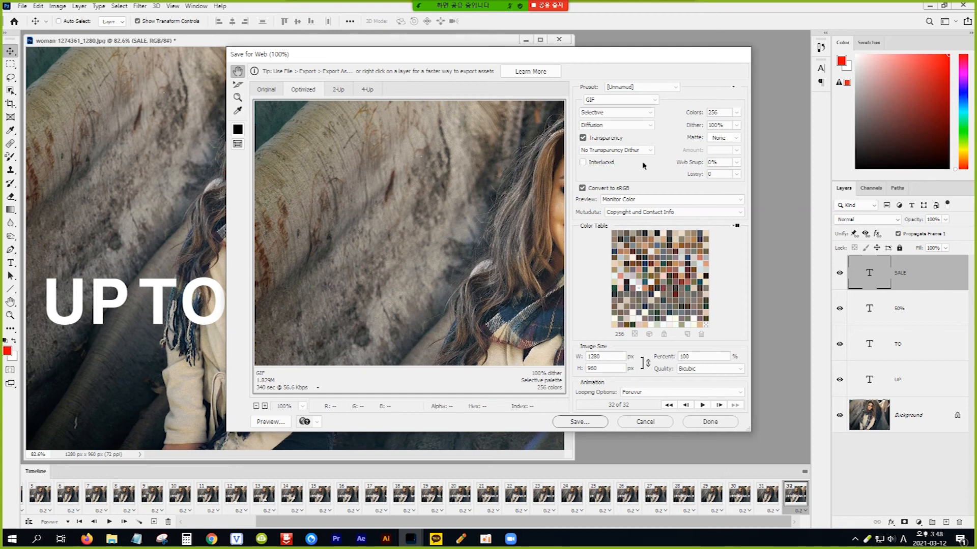
{"action": "left_click", "coordinate": [737, 137]}
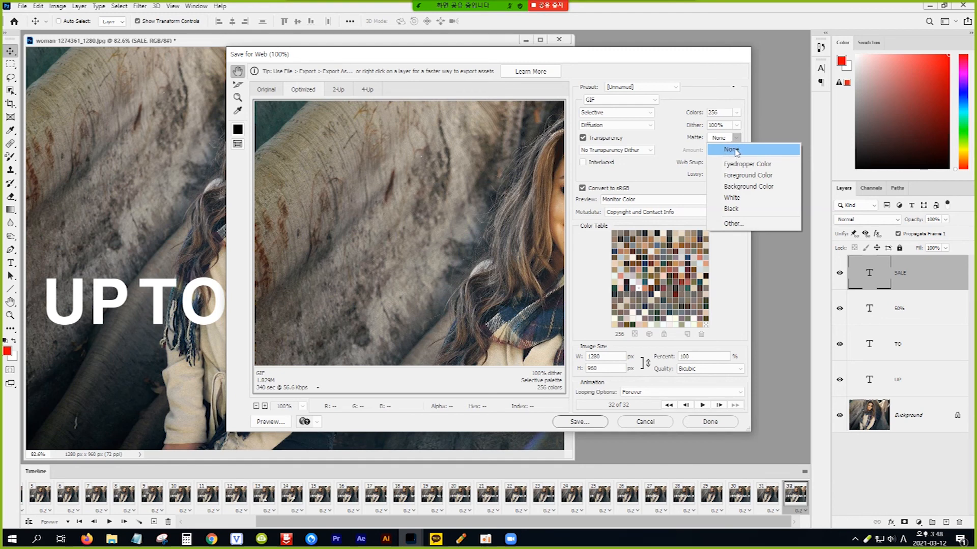
{"action": "left_click", "coordinate": [736, 150]}
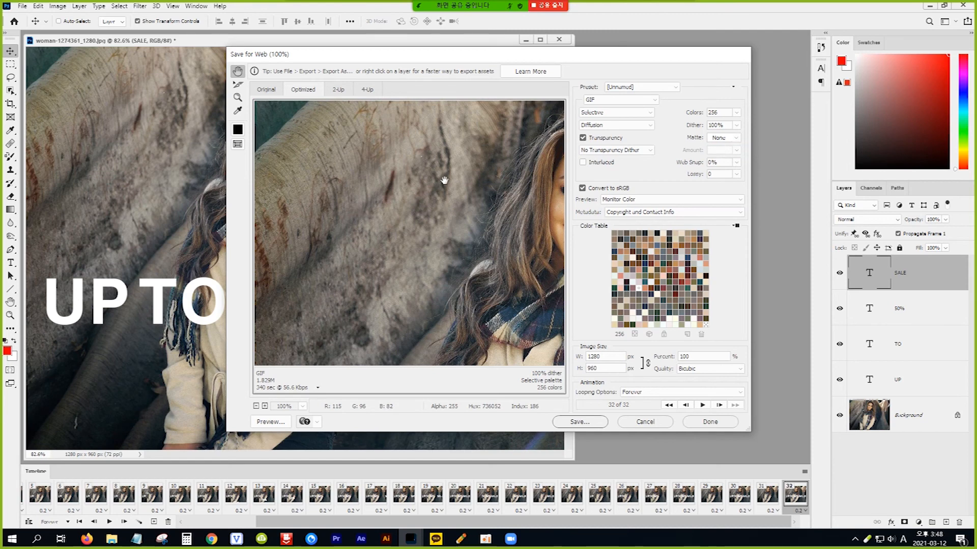
{"action": "left_click", "coordinate": [580, 422]}
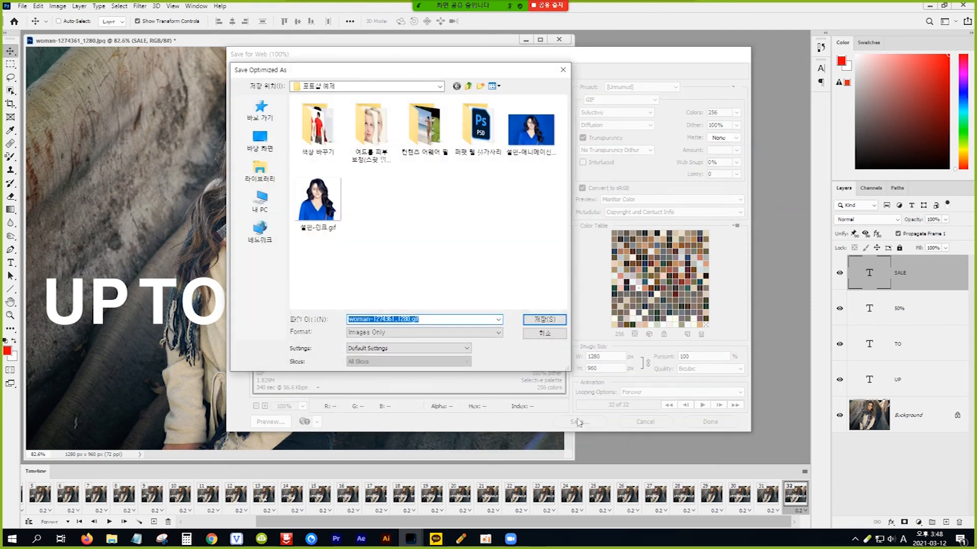
{"action": "left_click", "coordinate": [259, 145]}
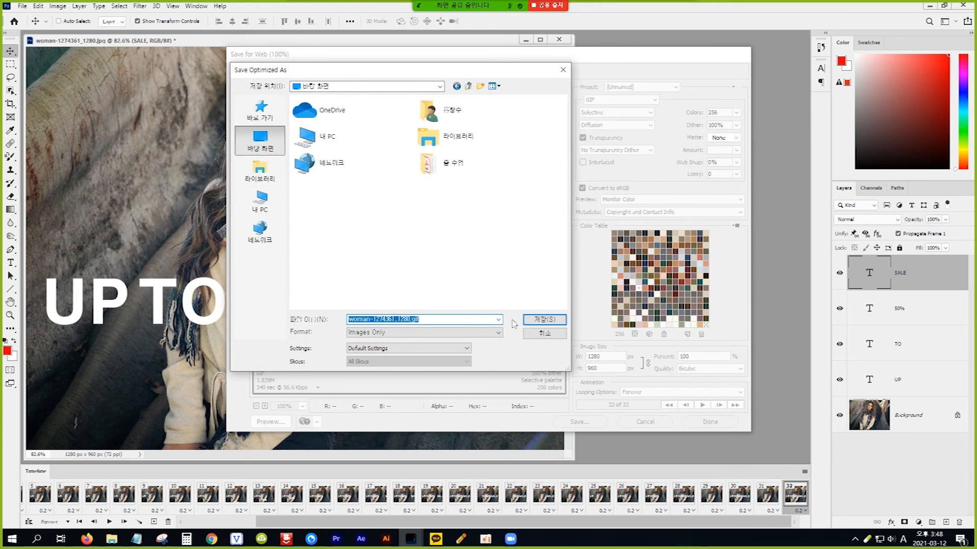
{"action": "left_click", "coordinate": [544, 321]}
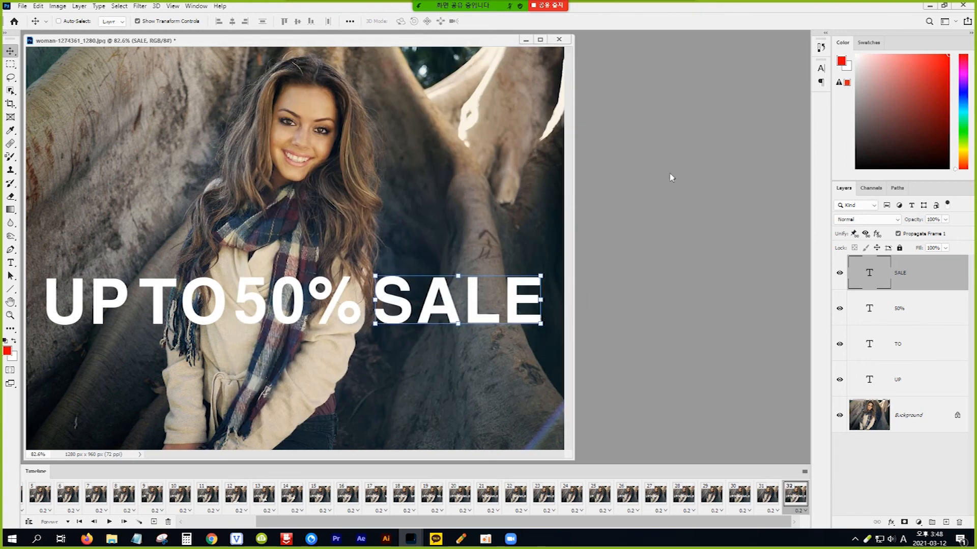
Open the exported GIF from the desktop to check its playback, close it and return to Photoshop.
{"action": "left_click", "coordinate": [928, 6]}
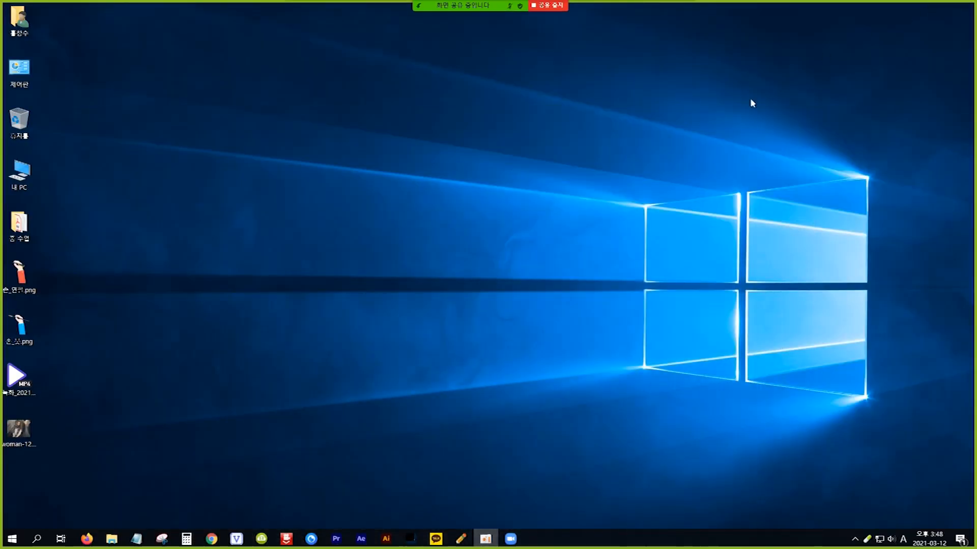
{"action": "left_click", "coordinate": [23, 429]}
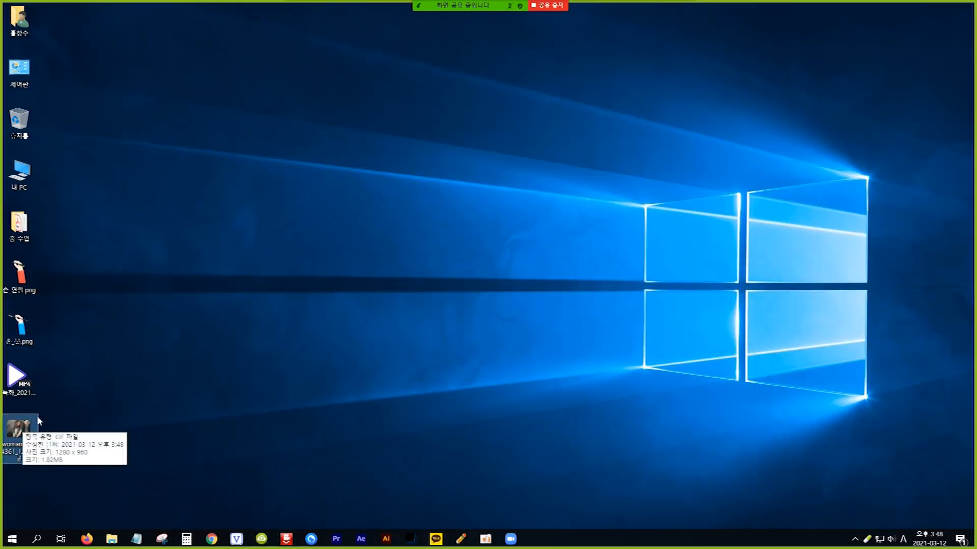
{"action": "double_click", "coordinate": [15, 432]}
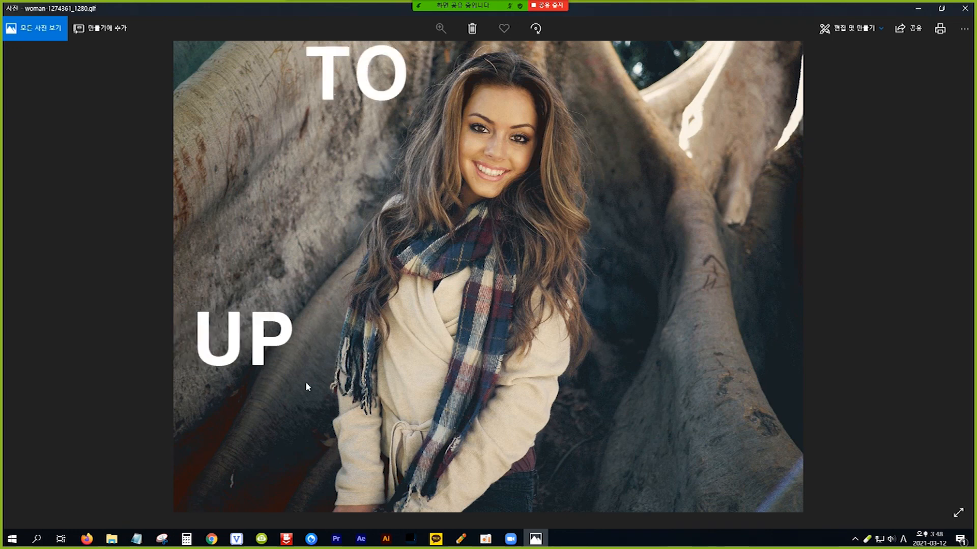
{"action": "left_click", "coordinate": [965, 10]}
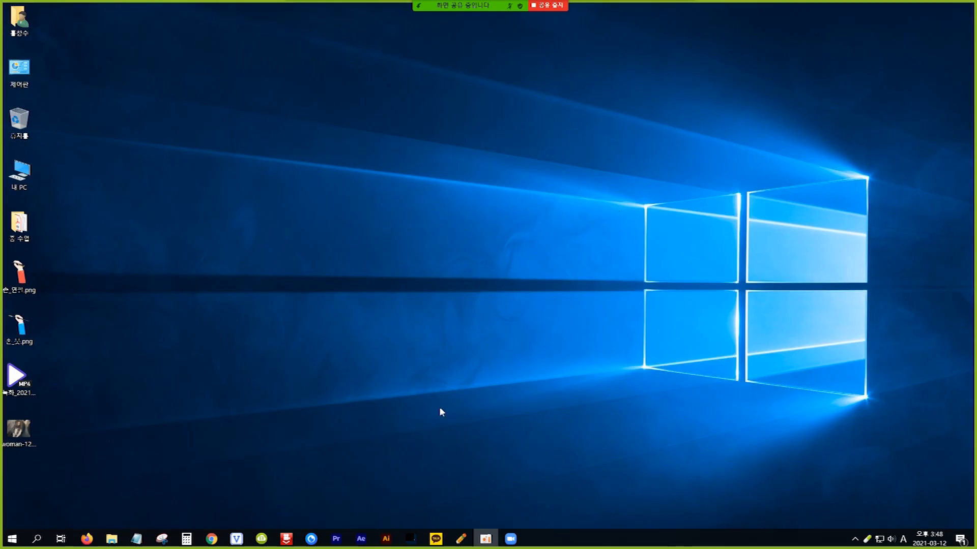
{"action": "left_click", "coordinate": [410, 539]}
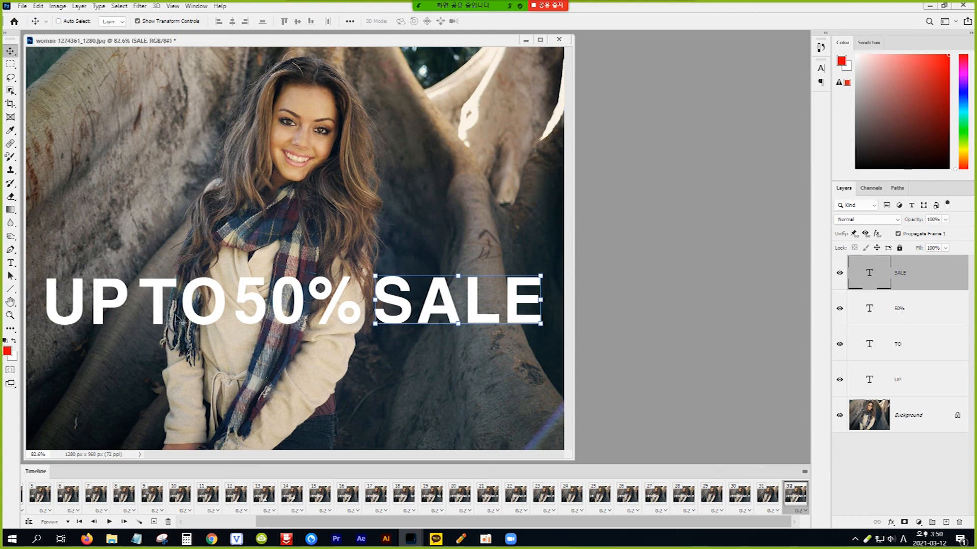
Render all frames as an H.264 video named woman-1274361_1280.mp4 in the desktop folder.
{"action": "left_click", "coordinate": [22, 6]}
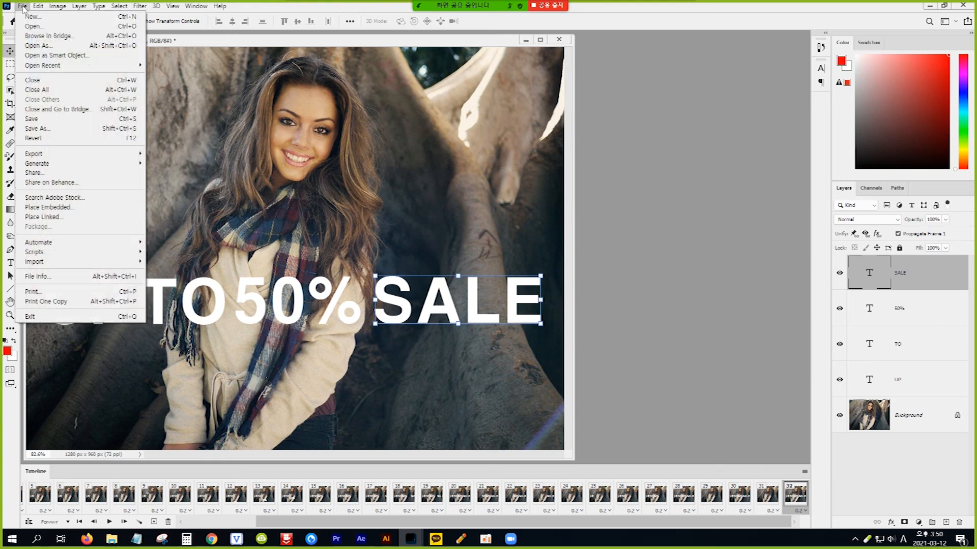
{"action": "mouse_move", "coordinate": [60, 157]}
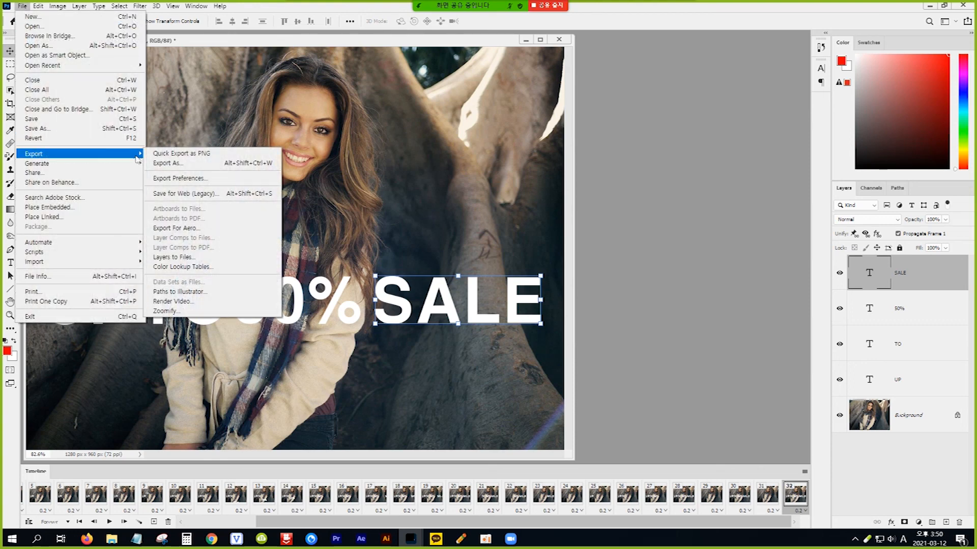
{"action": "left_click", "coordinate": [204, 305]}
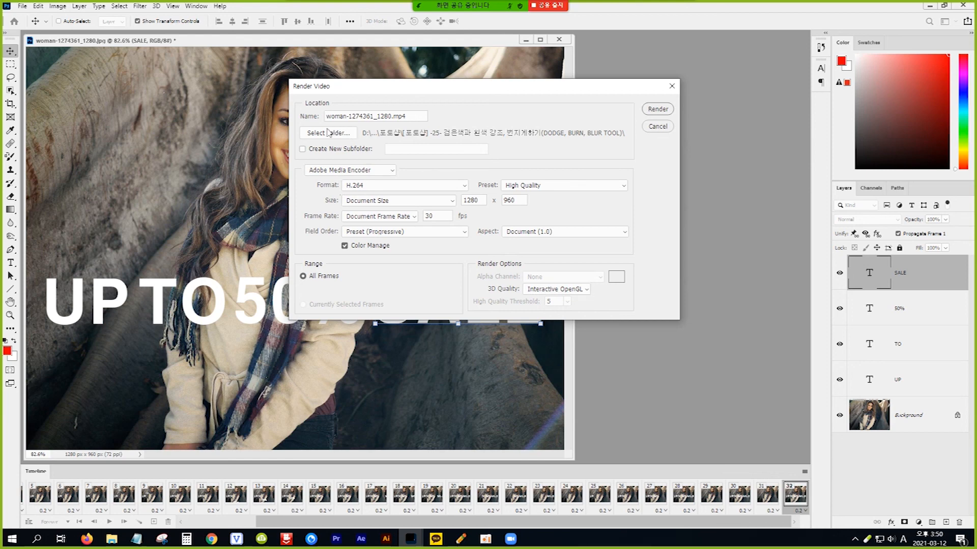
{"action": "left_click", "coordinate": [344, 138]}
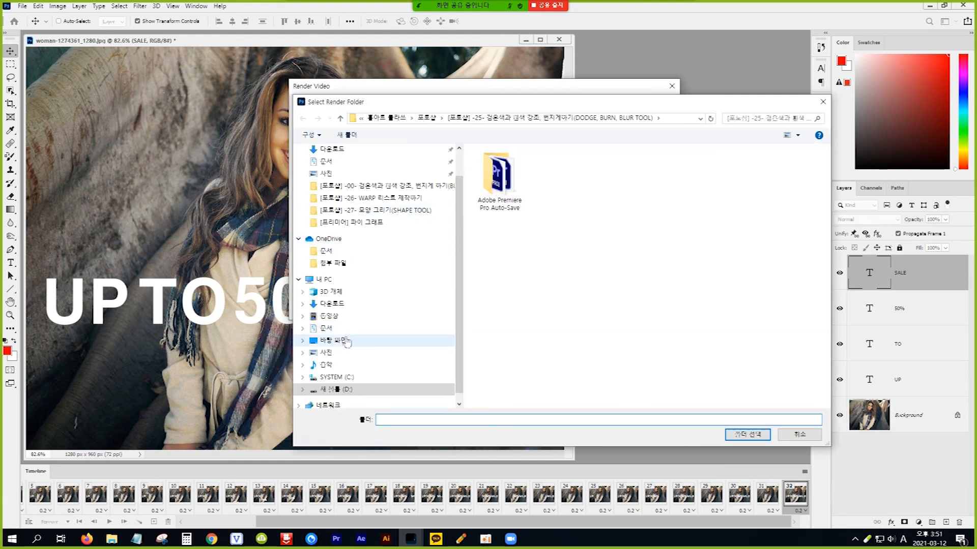
{"action": "left_click", "coordinate": [331, 340]}
{"action": "left_click", "coordinate": [747, 435]}
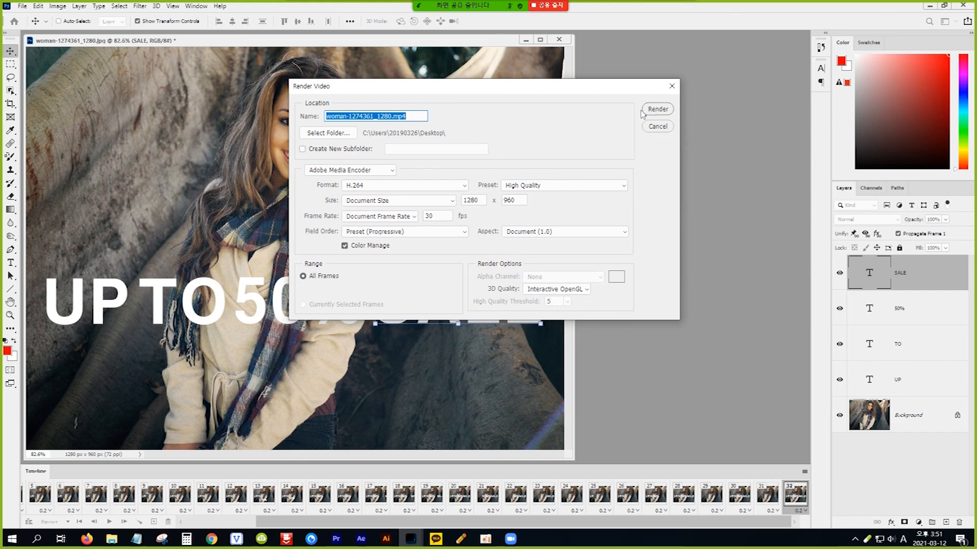
{"action": "left_click", "coordinate": [658, 110]}
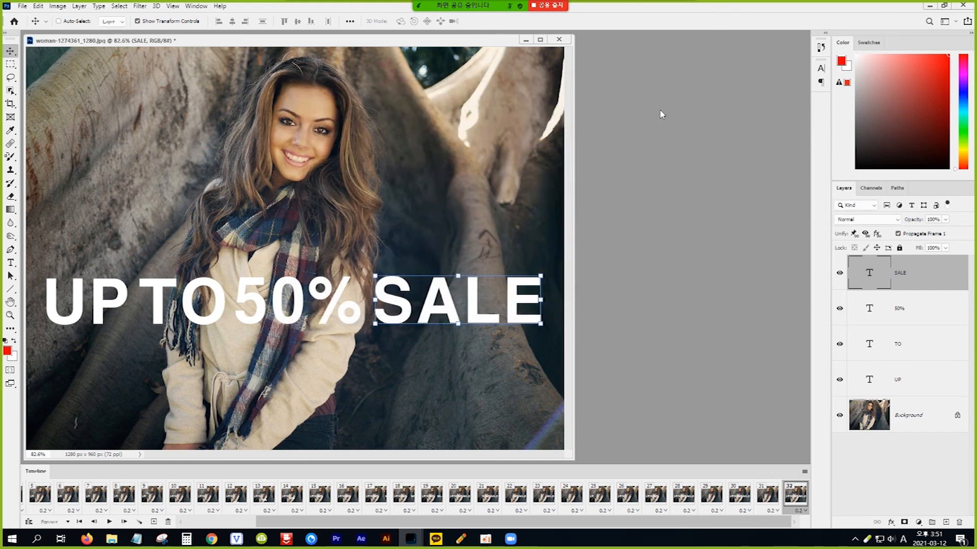
Open the rendered MP4 from the desktop in the video player to check its playback.
{"action": "left_click", "coordinate": [927, 7]}
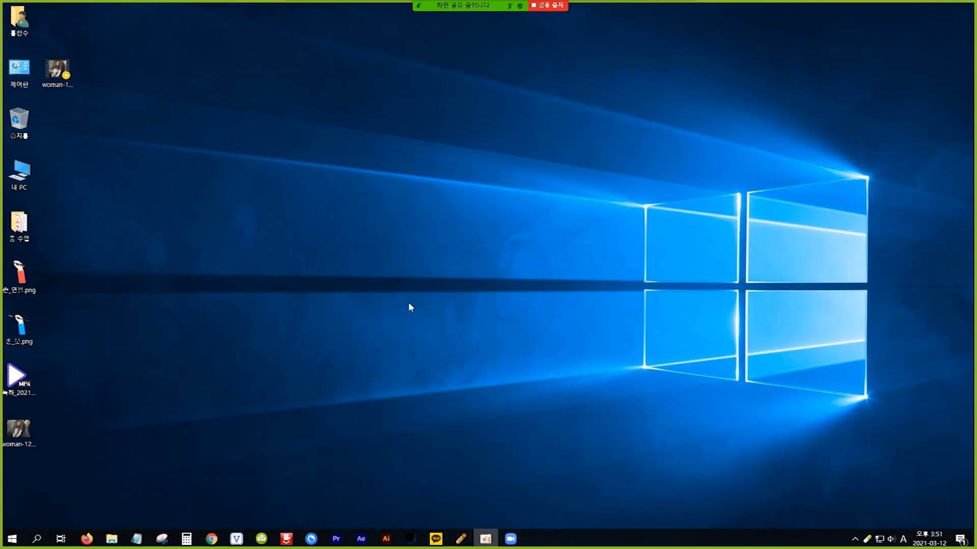
{"action": "left_click", "coordinate": [74, 82]}
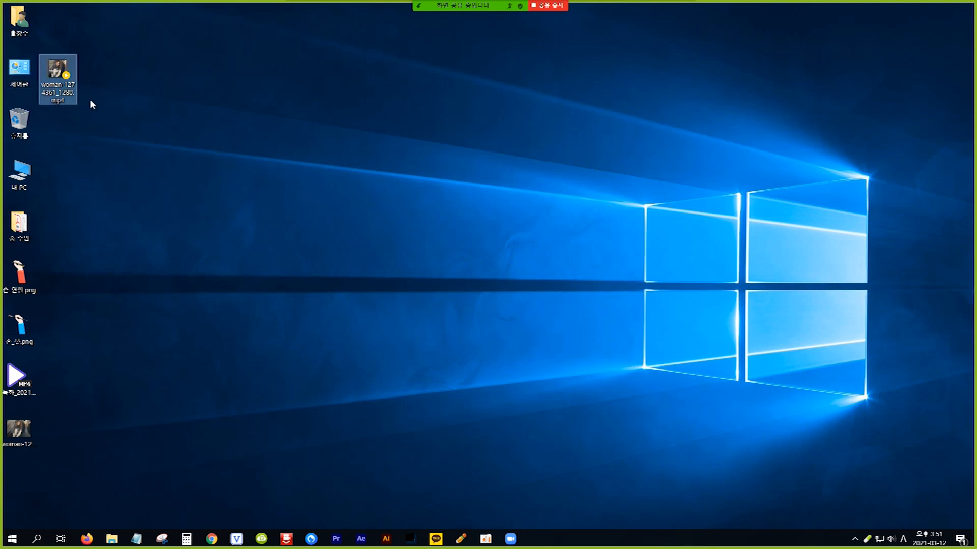
{"action": "double_click", "coordinate": [57, 72]}
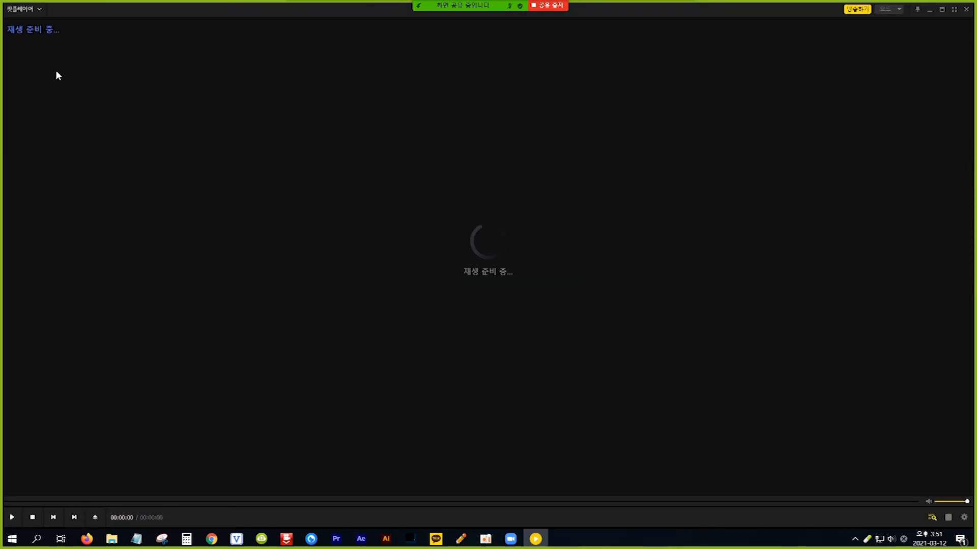